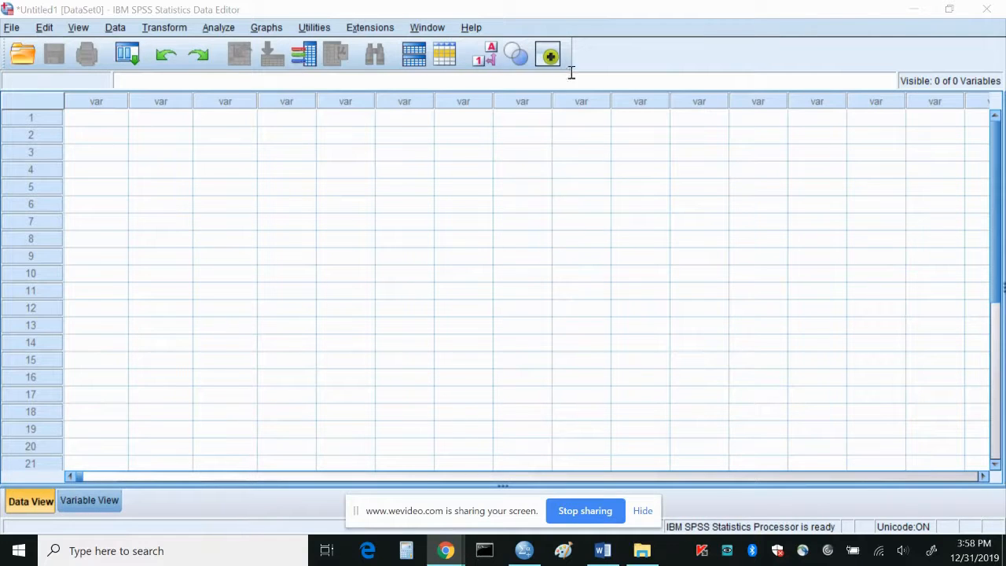
Define the first variable in Variable View with the name ID and the label ID
{"action": "left_click", "coordinate": [89, 500]}
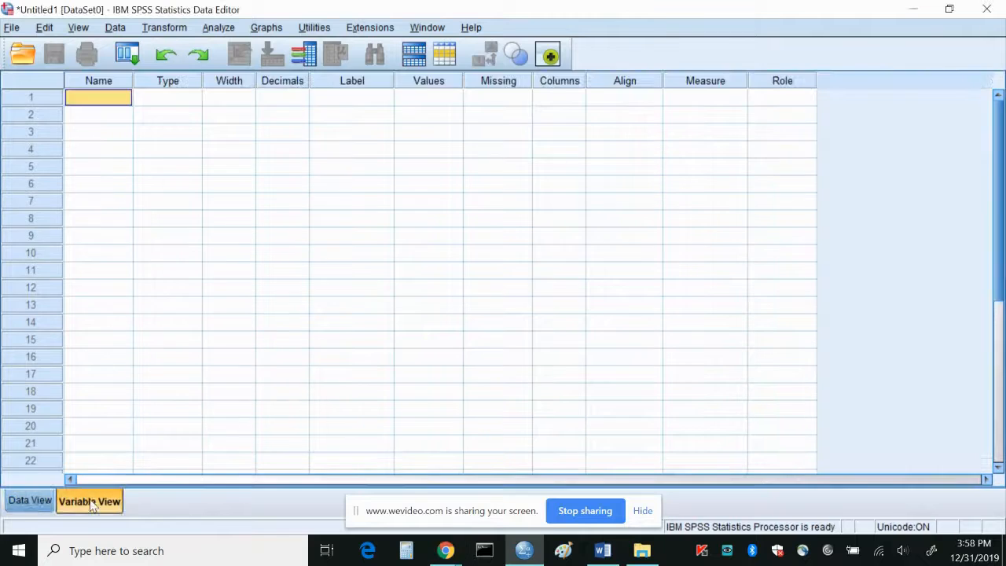
{"action": "left_click", "coordinate": [29, 503]}
{"action": "left_click", "coordinate": [99, 507]}
{"action": "type", "text": "ID"}
{"action": "key", "text": "Tab"}
{"action": "key", "text": "Tab"}
{"action": "key", "text": "Tab"}
{"action": "key", "text": "Tab"}
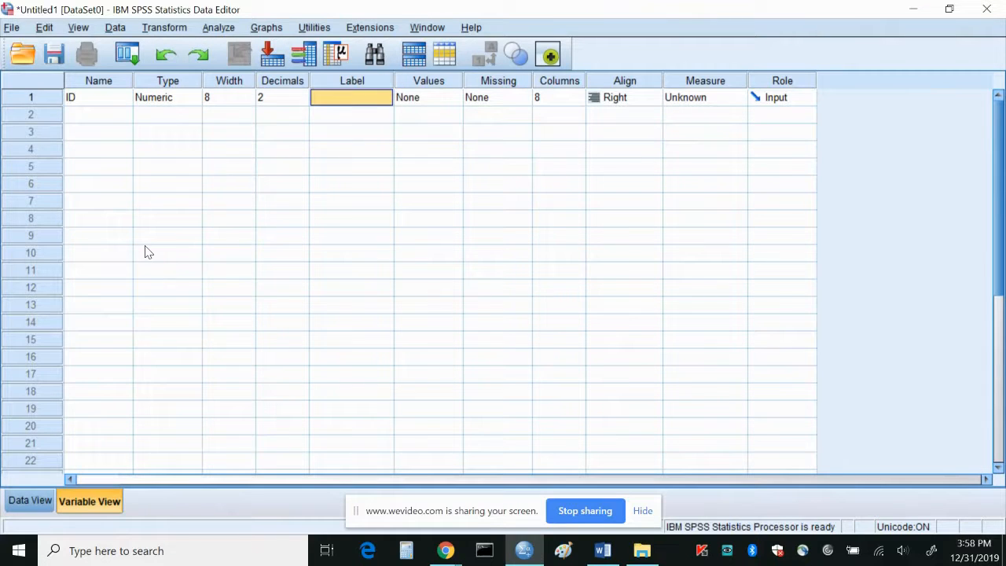
{"action": "type", "text": "ID"}
{"action": "key", "text": "Return"}
{"action": "key", "text": "Up"}
{"action": "key", "text": "Left"}
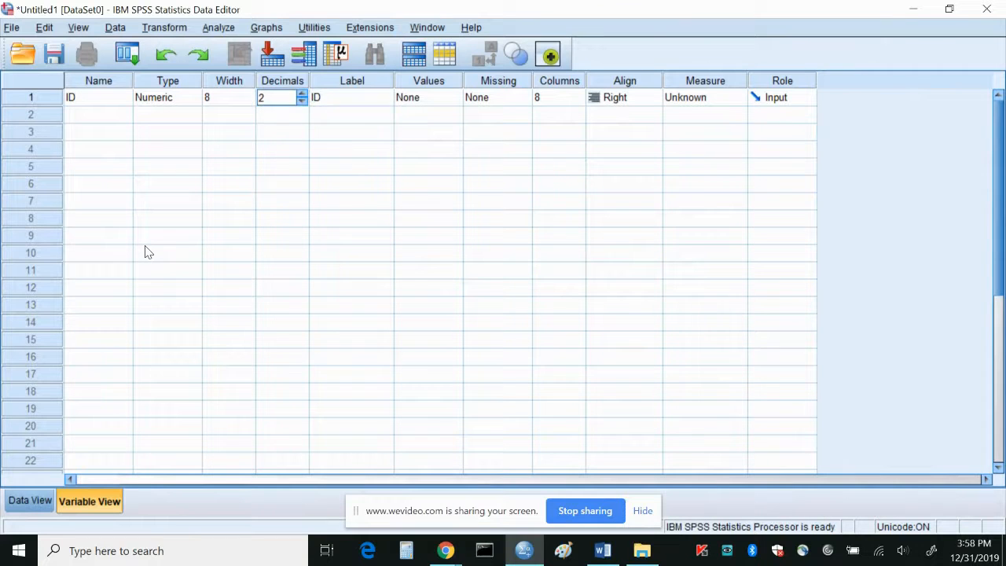
Name the variable in row 2 Age
{"action": "key", "text": "Tab"}
{"action": "key", "text": "Down"}
{"action": "key", "text": "Left"}
{"action": "key", "text": "Left"}
{"action": "key", "text": "Left"}
{"action": "key", "text": "Left"}
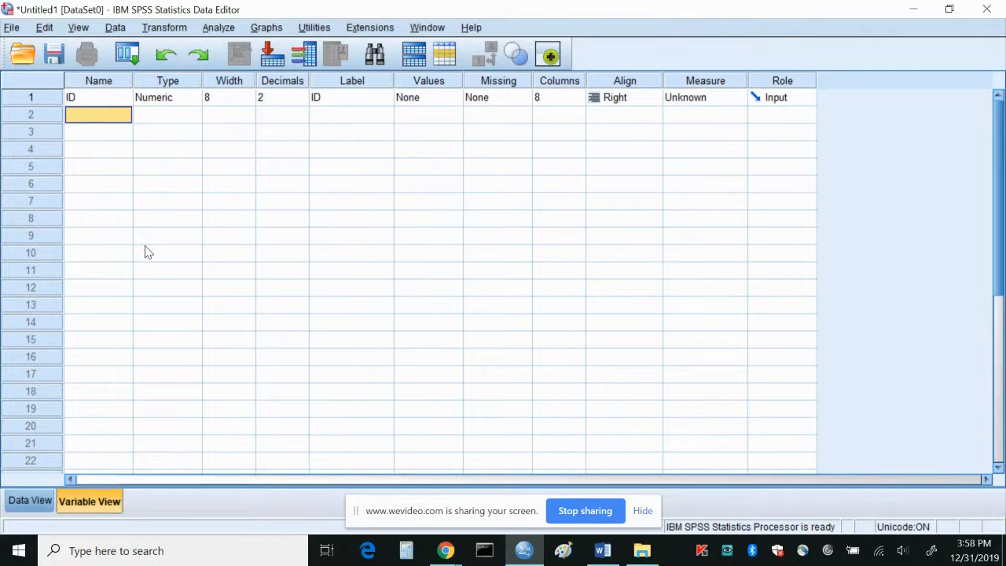
{"action": "type", "text": "Age"}
Give the Age variable the label Age and set its measurement level to Scale
{"action": "key", "text": "Tab"}
{"action": "key", "text": "Tab"}
{"action": "key", "text": "Tab"}
{"action": "key", "text": "Tab"}
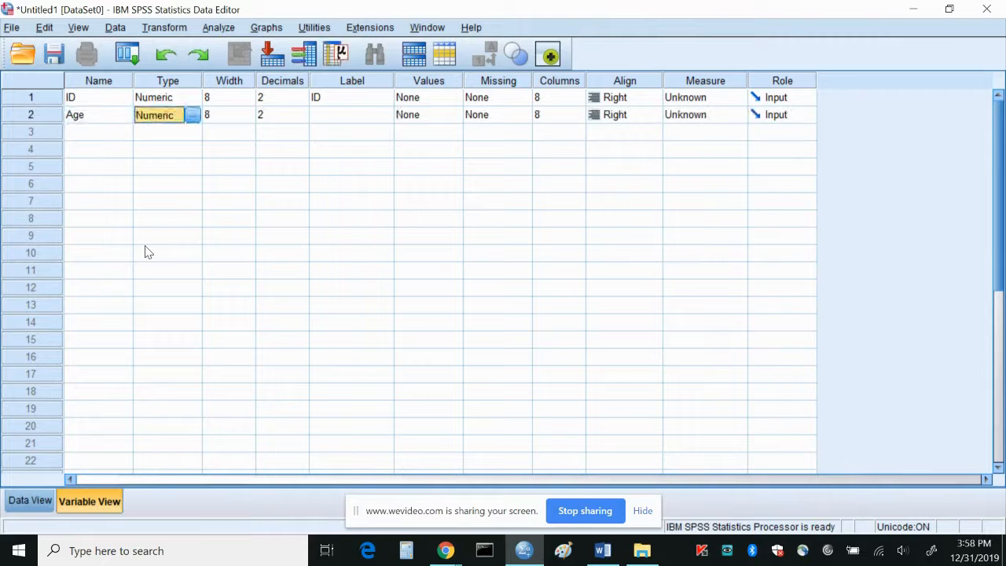
{"action": "type", "text": "Ag"}
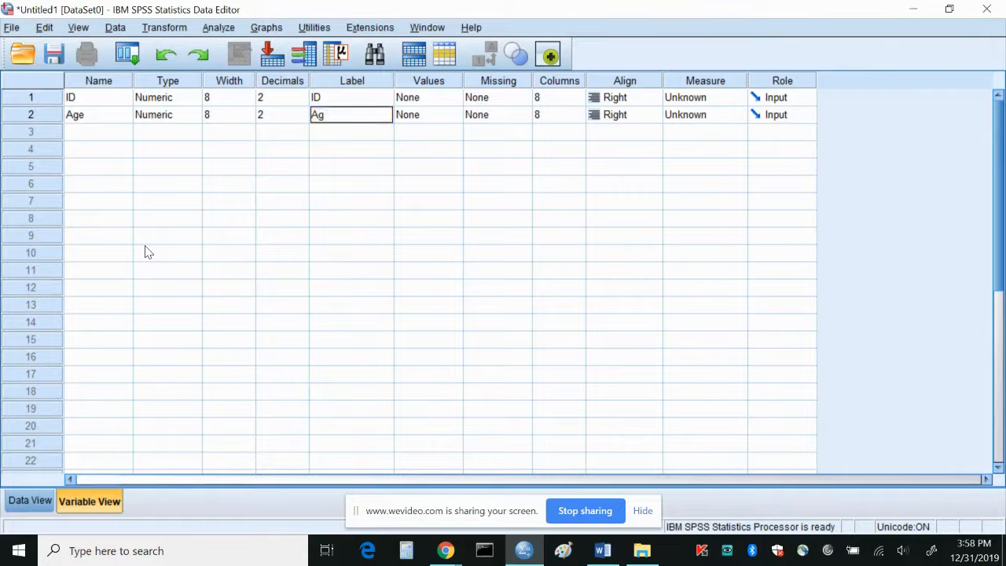
{"action": "key", "text": "Tab"}
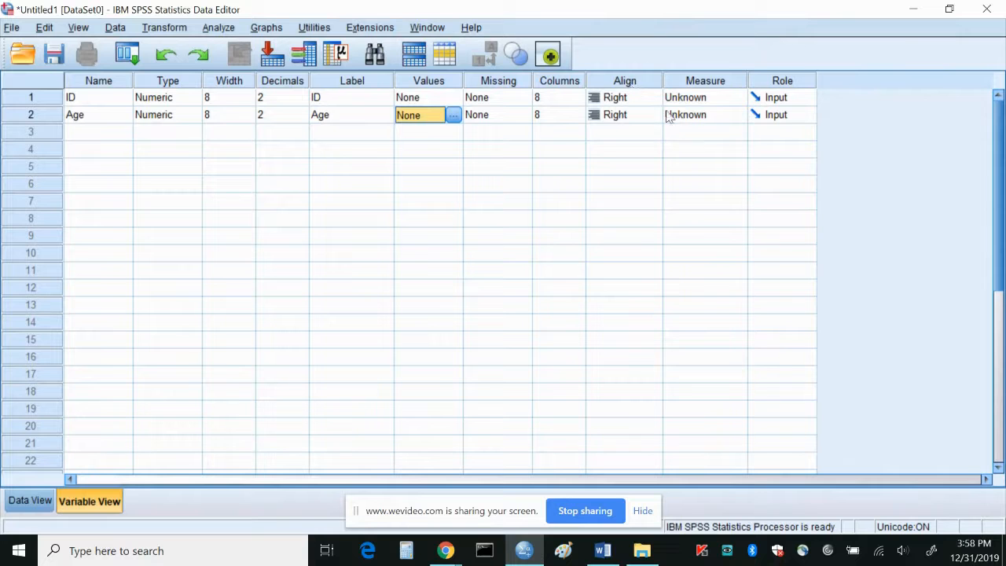
{"action": "left_click", "coordinate": [707, 116]}
{"action": "left_click", "coordinate": [724, 138]}
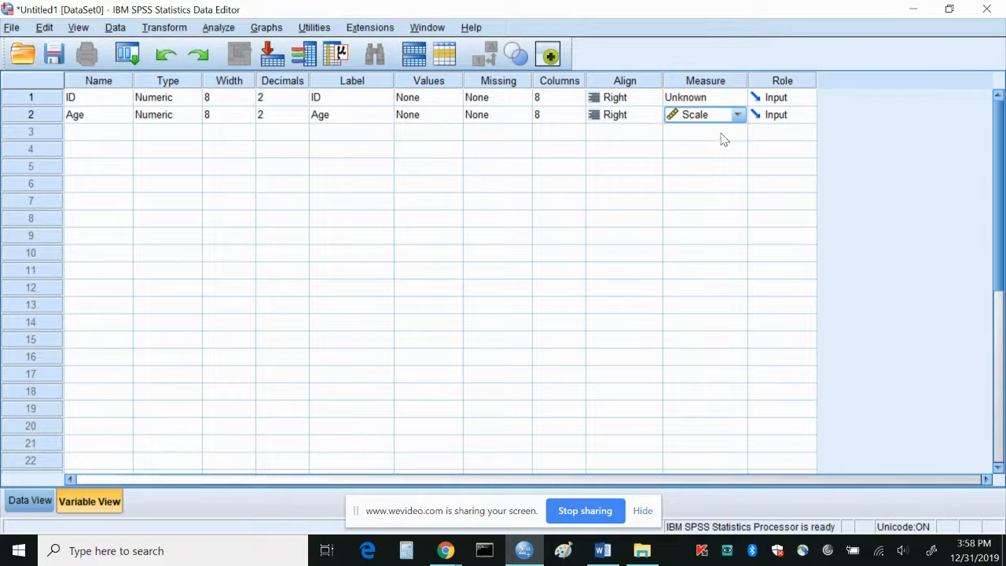
Add a third variable named Satisfaction with the label "Satisfied with lunch"
{"action": "left_click", "coordinate": [100, 133]}
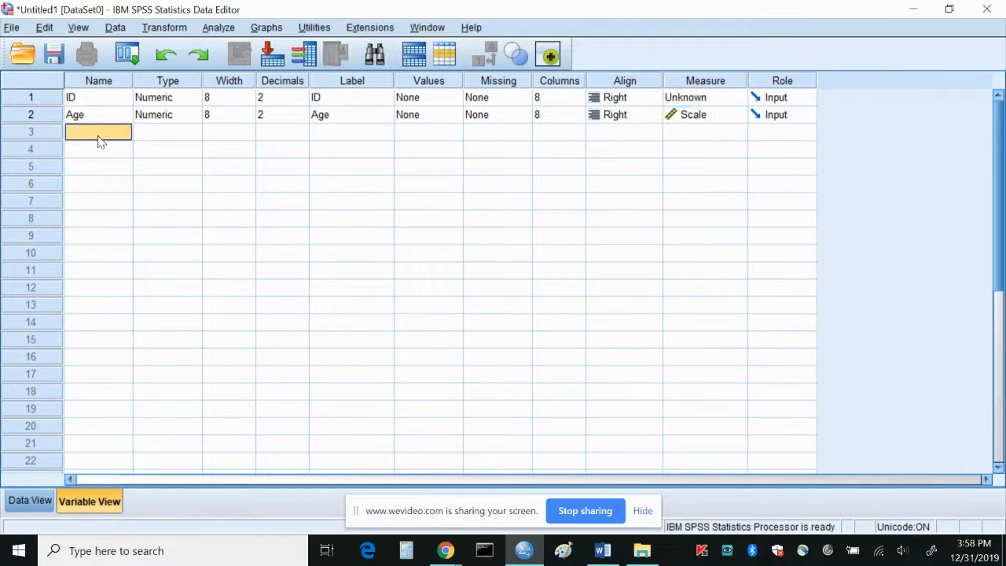
{"action": "type", "text": "S"}
{"action": "key", "text": "Tab"}
{"action": "key", "text": "Tab"}
{"action": "key", "text": "Tab"}
{"action": "key", "text": "Tab"}
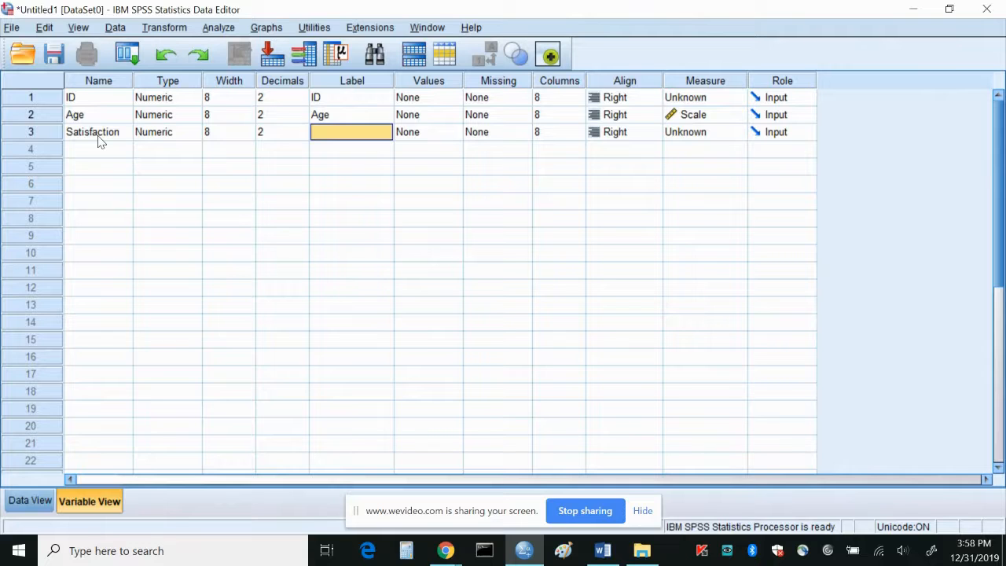
{"action": "type", "text": "Satisfied with"}
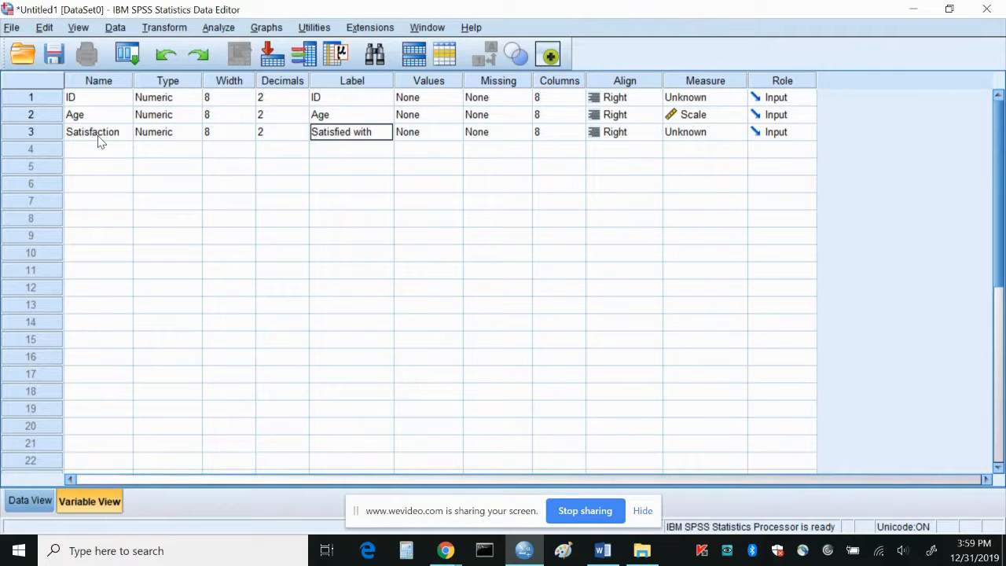
{"action": "type", "text": " lunch"}
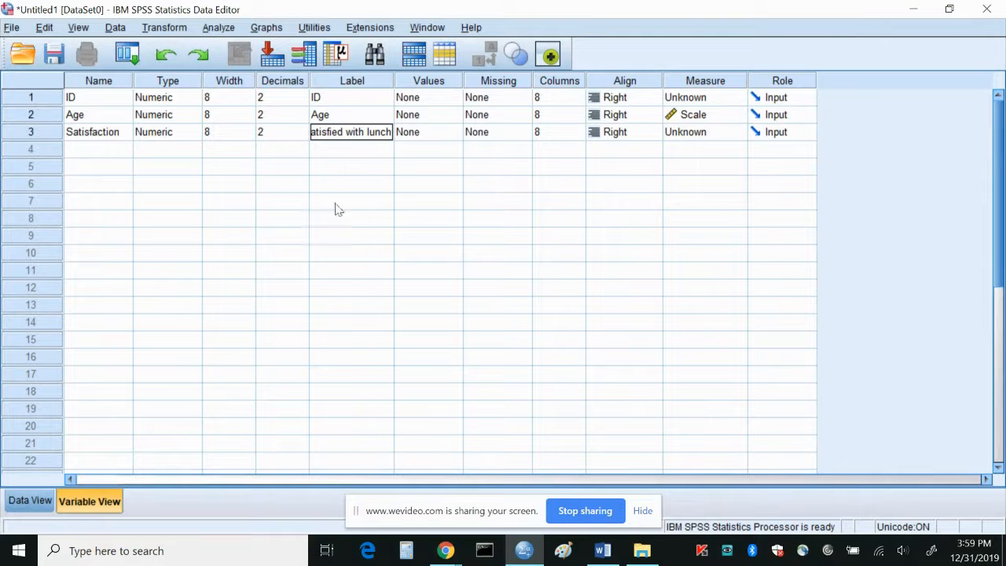
Add value labels to the Satisfaction variable: 0 = "Not at all" and 1 = "Somewhat"
{"action": "left_click", "coordinate": [453, 132]}
{"action": "left_click", "coordinate": [455, 132]}
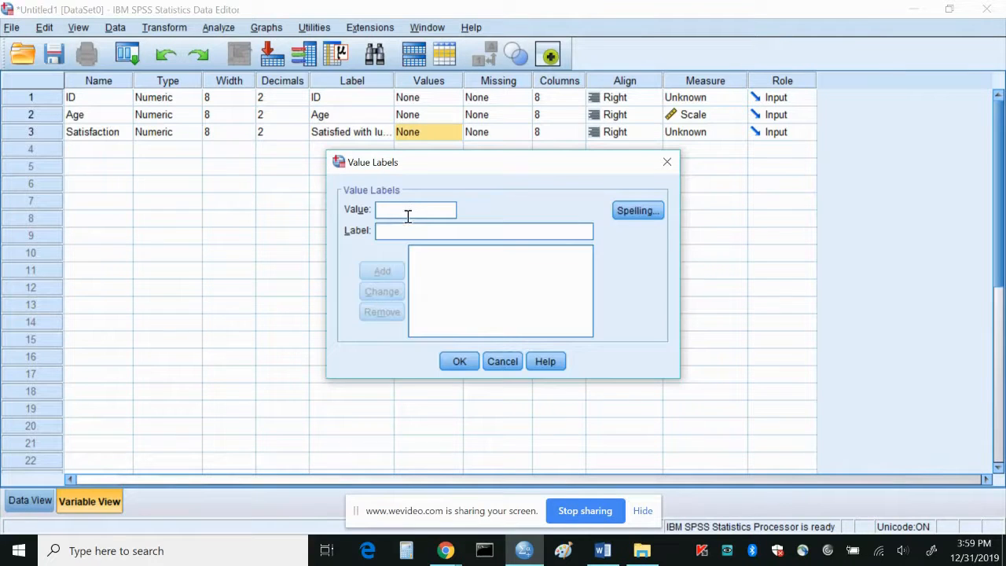
{"action": "type", "text": "0"}
{"action": "type", "text": "Not at all"}
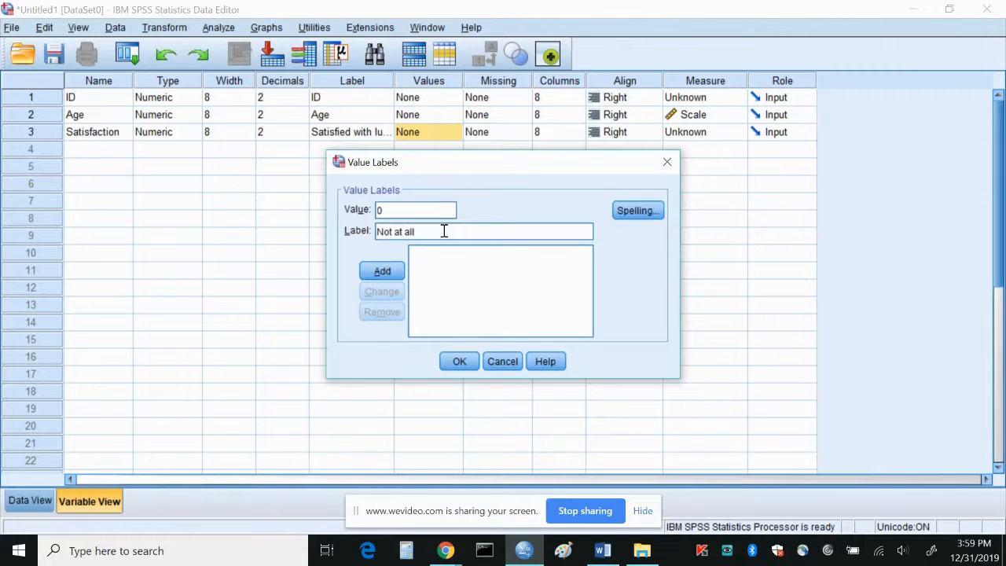
{"action": "left_click", "coordinate": [382, 271]}
{"action": "type", "text": "1"}
{"action": "left_click", "coordinate": [424, 231]}
{"action": "type", "text": "SOme"}
{"action": "key", "text": "BackSpace"}
{"action": "key", "text": "BackSpace"}
{"action": "type", "text": "omewhat"}
{"action": "key", "text": "Return"}
Complete the Satisfaction value labels with 2 = "Very" and set the variable's measurement level to Ordinal
{"action": "type", "text": "2"}
{"action": "left_click", "coordinate": [433, 237]}
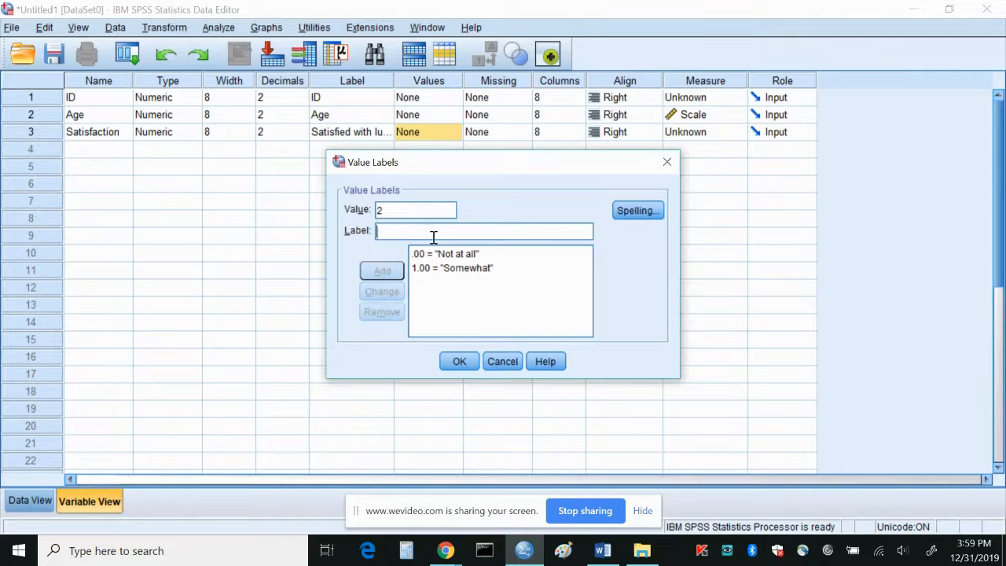
{"action": "type", "text": "Very"}
{"action": "left_click", "coordinate": [380, 270]}
{"action": "left_click", "coordinate": [460, 361]}
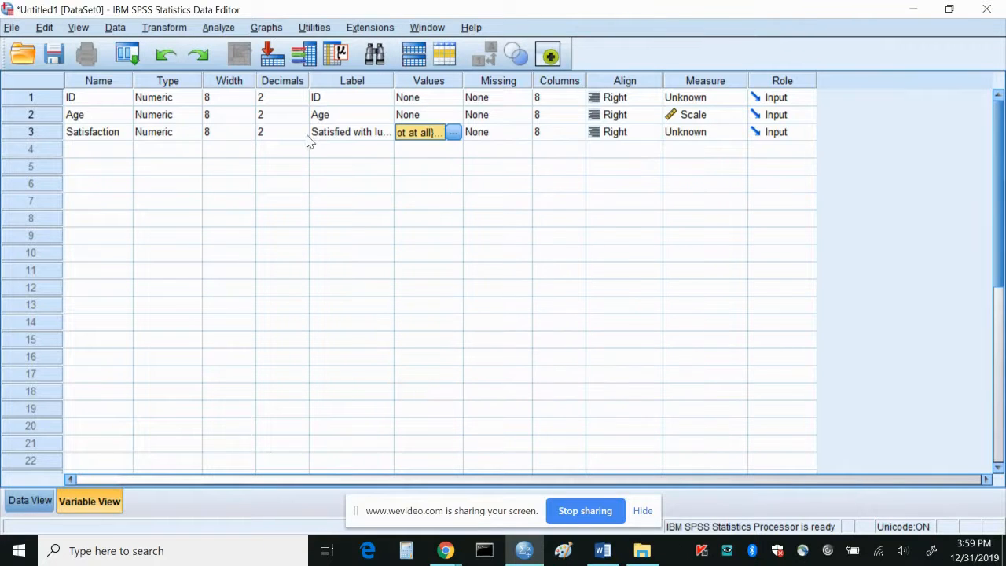
{"action": "left_click", "coordinate": [731, 135]}
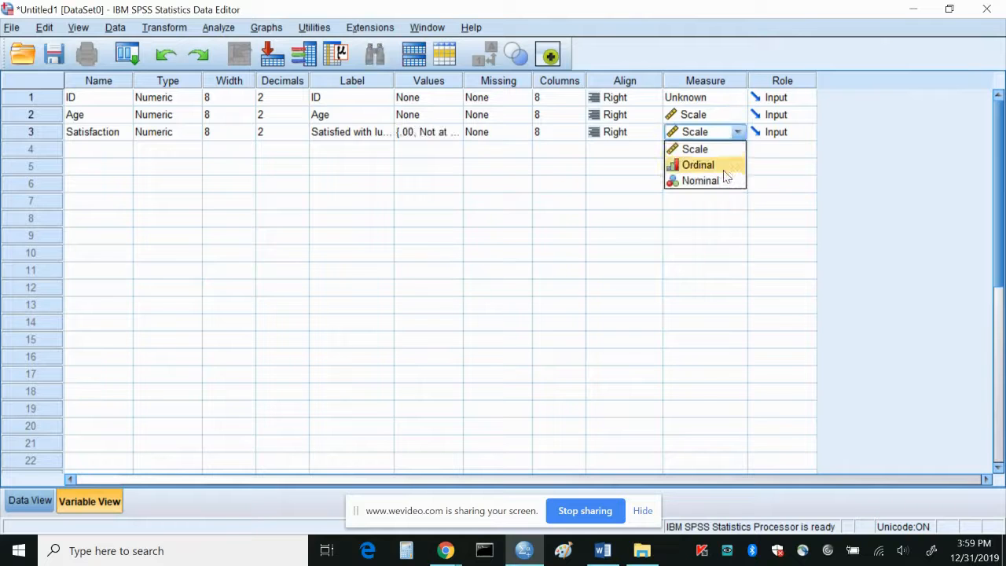
{"action": "left_click", "coordinate": [730, 166]}
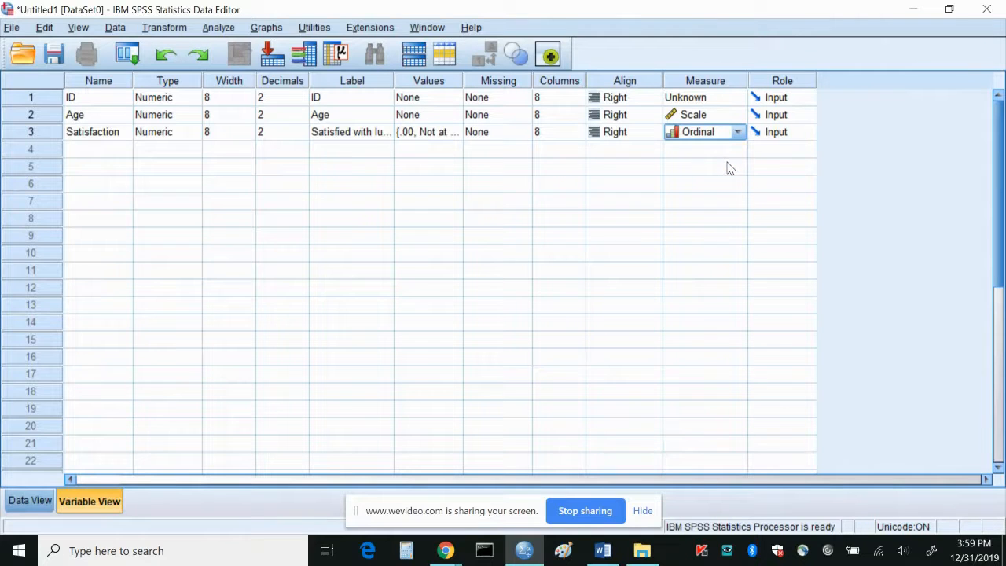
Add a fourth variable named Living with the label "Where do you live" and widen the Label column to fit
{"action": "left_click", "coordinate": [109, 156]}
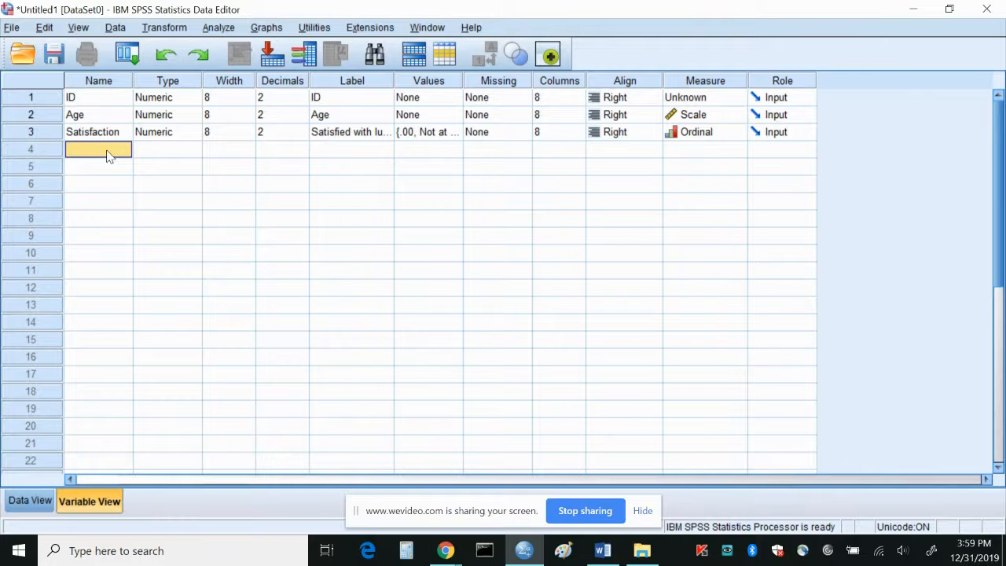
{"action": "type", "text": "Living"}
{"action": "key", "text": "Tab"}
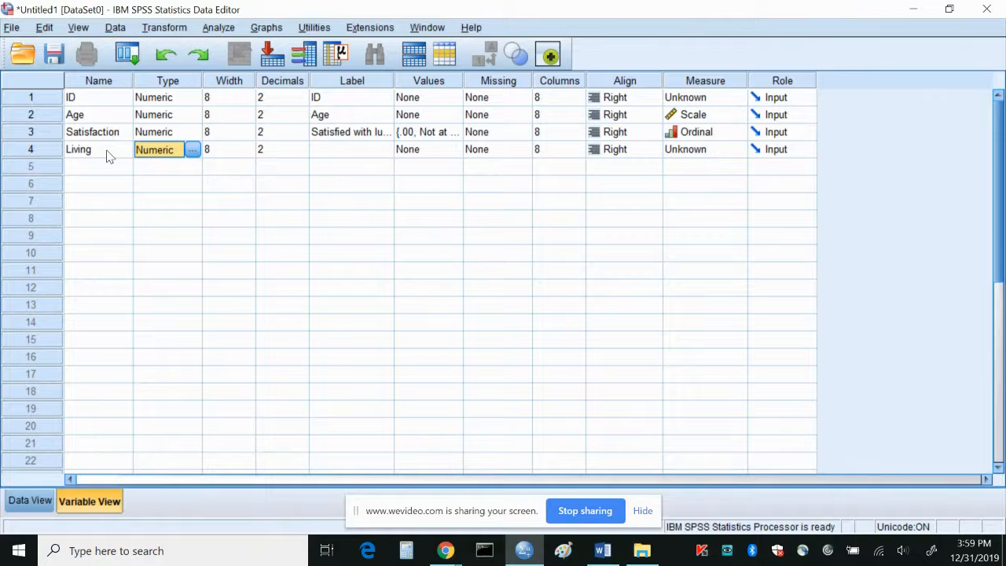
{"action": "key", "text": "Tab"}
{"action": "key", "text": "Tab"}
{"action": "key", "text": "Tab"}
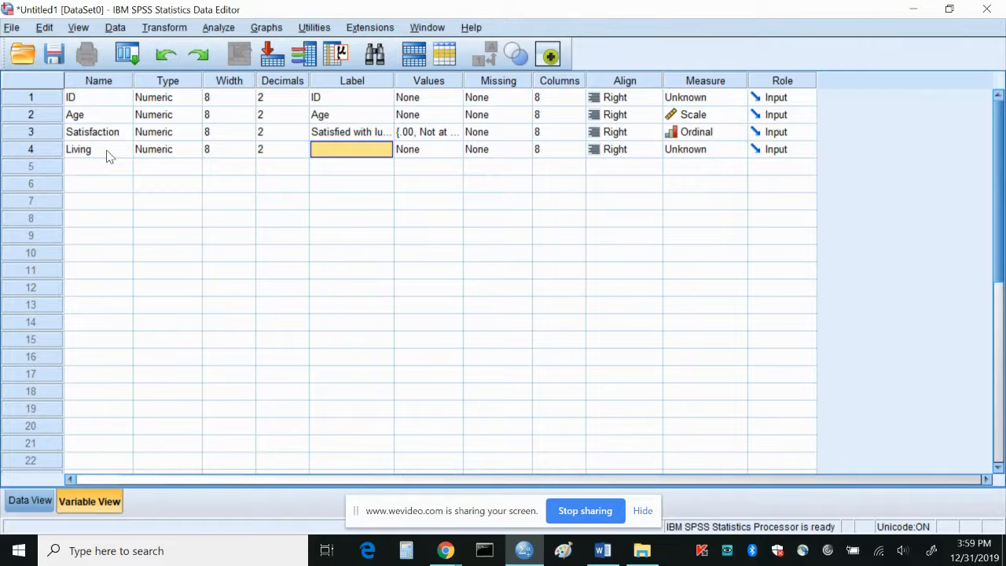
{"action": "type", "text": "Where do y"}
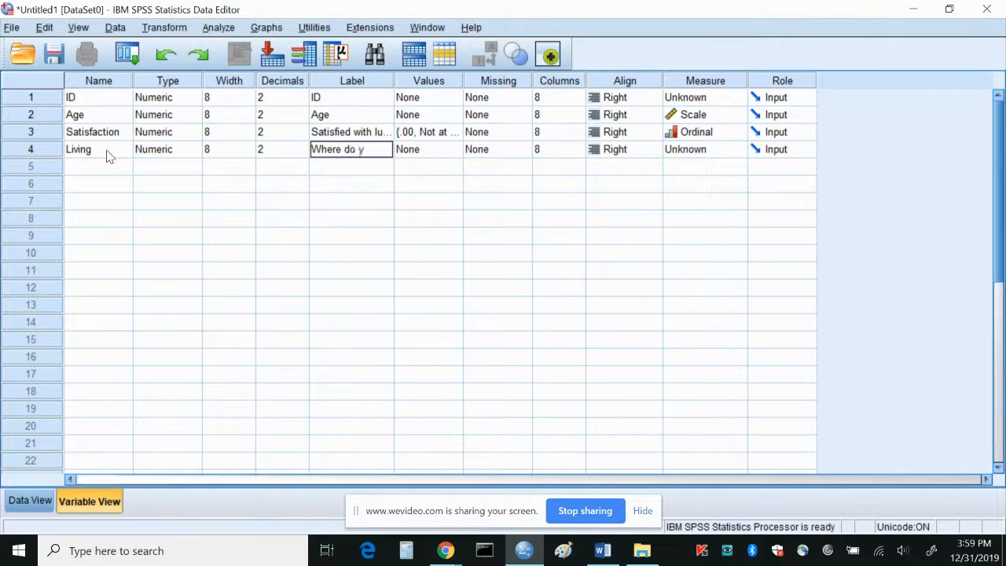
{"action": "type", "text": "ou live"}
{"action": "double_click", "coordinate": [395, 81]}
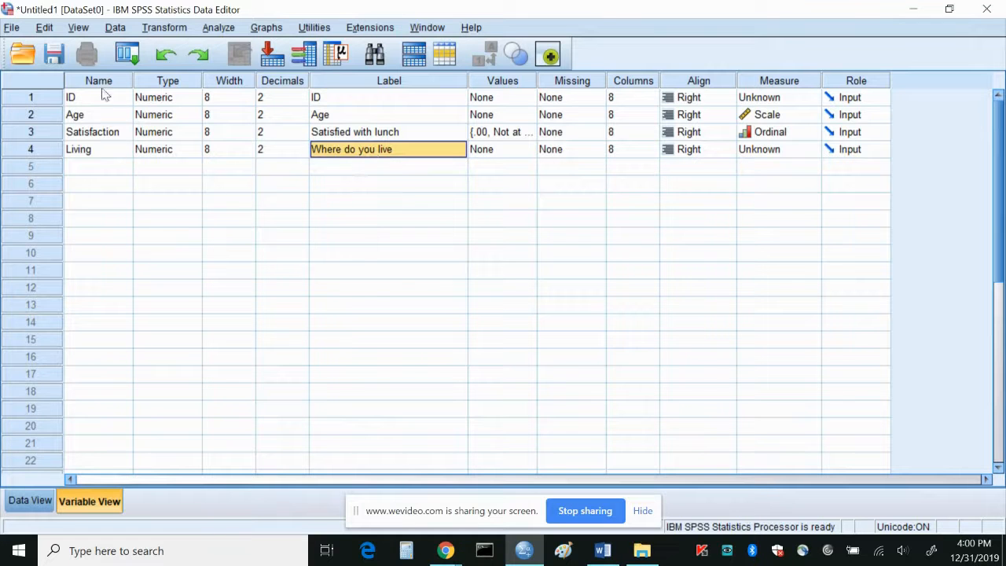
Add value labels to the Living variable: 0 = "City" and 1 = "Town or Suburb"
{"action": "left_click", "coordinate": [528, 150]}
{"action": "left_click", "coordinate": [531, 150]}
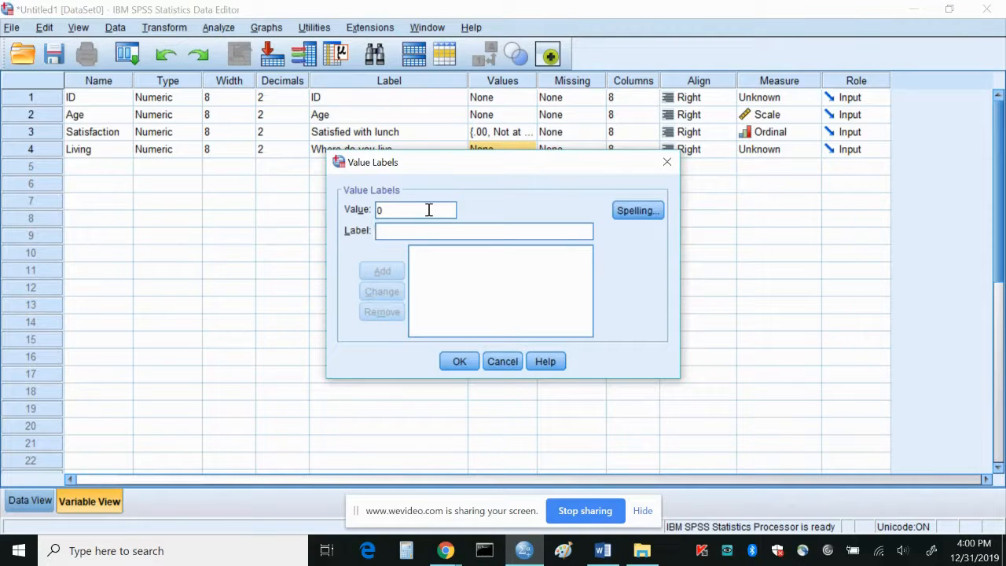
{"action": "key", "text": "Tab"}
{"action": "type", "text": "City"}
{"action": "left_click", "coordinate": [381, 271]}
{"action": "type", "text": "1"}
{"action": "left_click", "coordinate": [430, 230]}
{"action": "type", "text": "Town"}
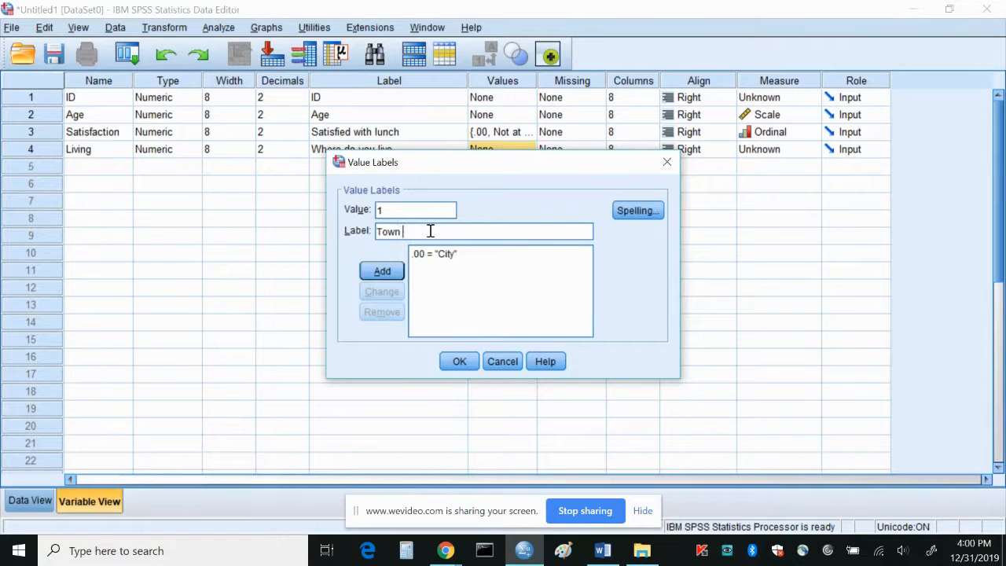
{"action": "type", "text": " or Suburb"}
{"action": "left_click", "coordinate": [385, 273]}
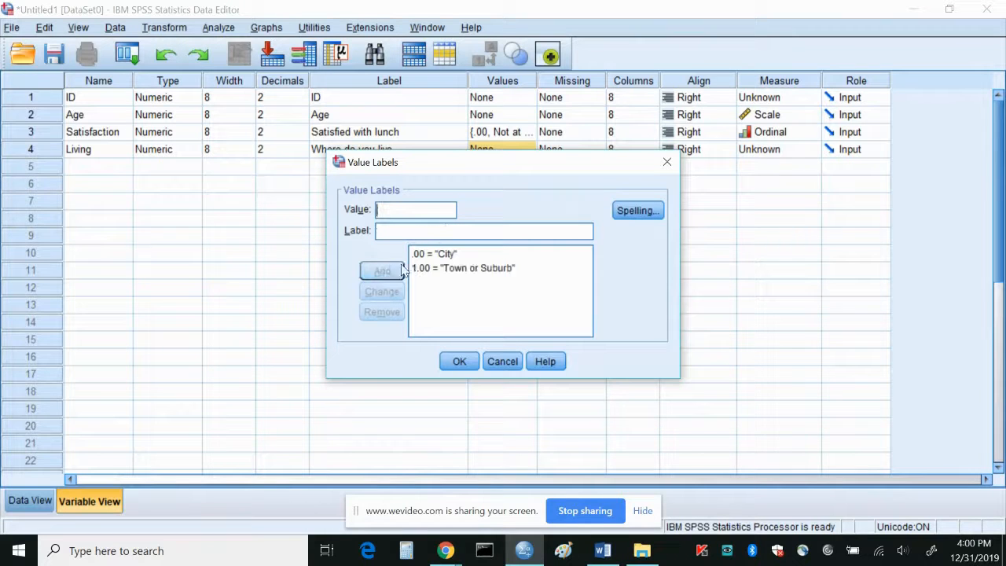
Complete the Living value labels with 2 = "Country or Rural" and set the variable's measurement level to Nominal
{"action": "type", "text": "2"}
{"action": "type", "text": "Count"}
{"action": "type", "text": "ry or Rural"}
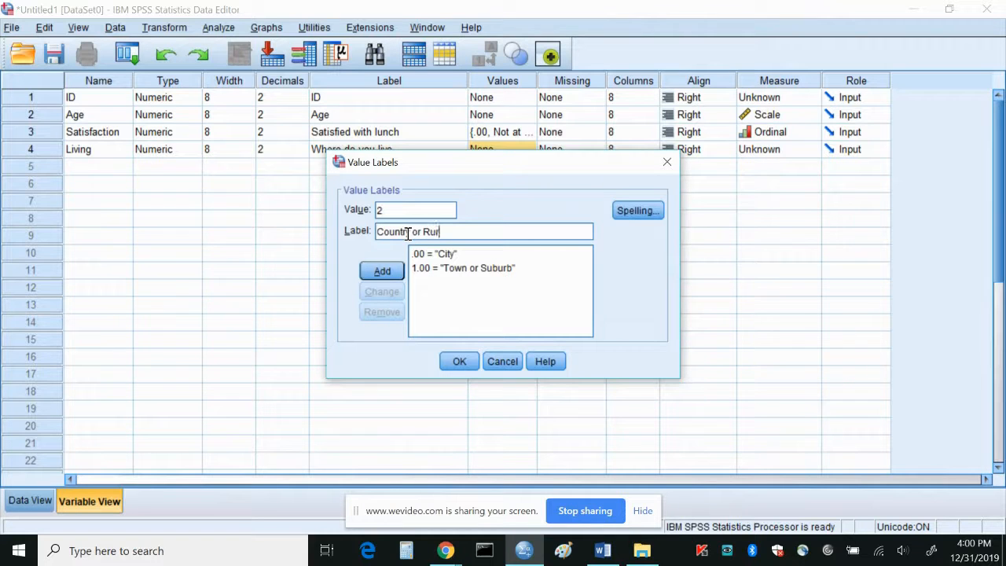
{"action": "left_click", "coordinate": [383, 272]}
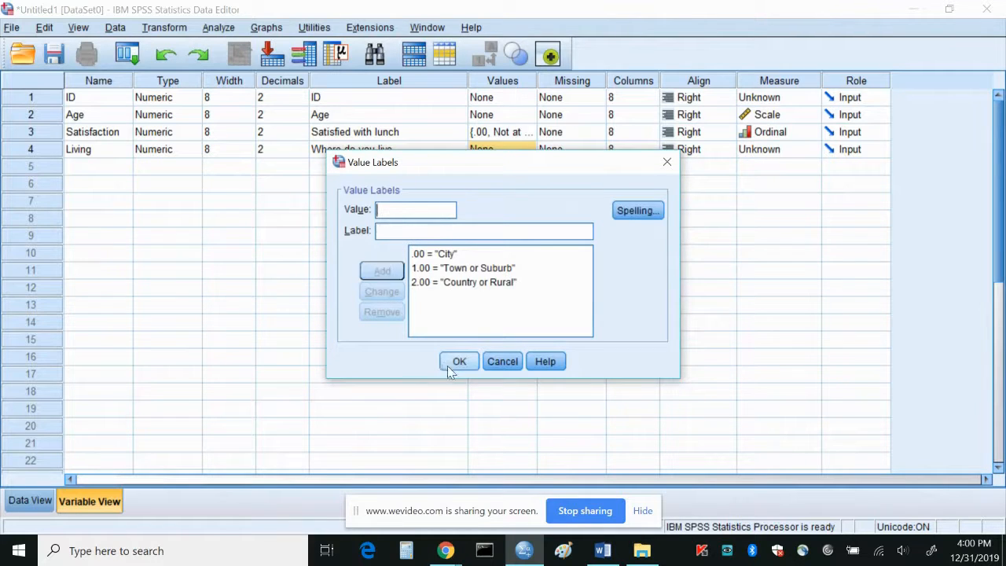
{"action": "left_click", "coordinate": [445, 363]}
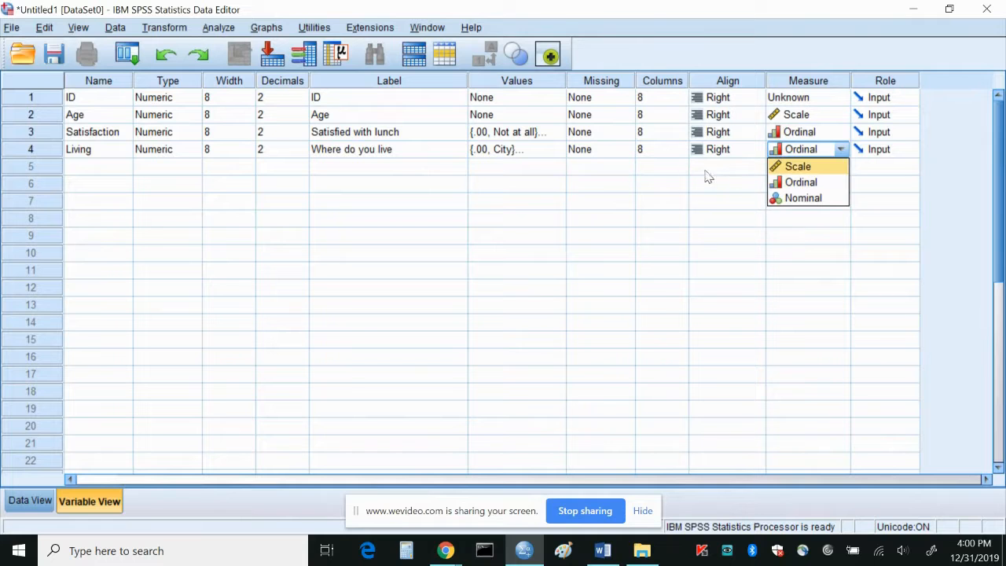
{"action": "left_click", "coordinate": [803, 198]}
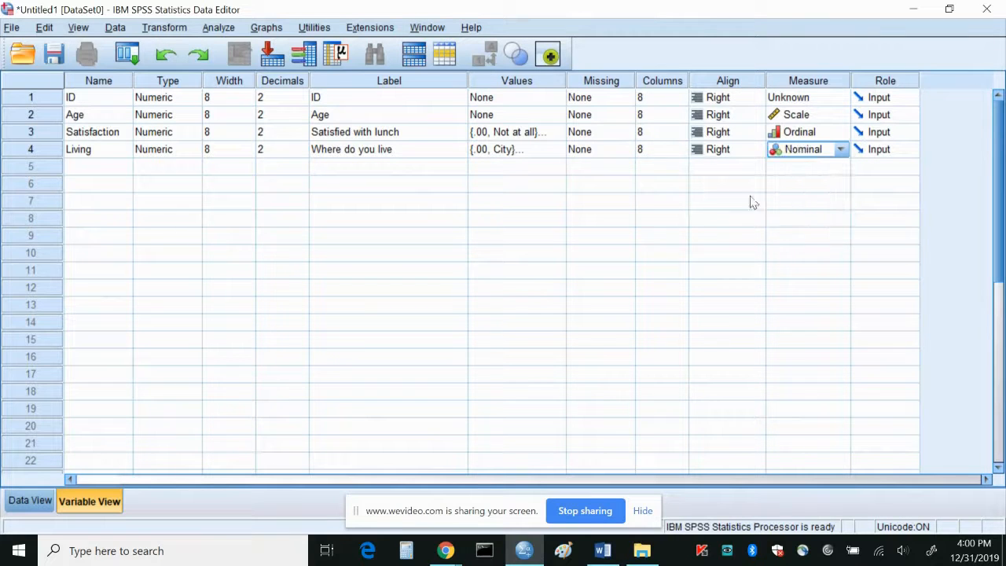
Review the value labels defined for the Living and Satisfaction variables
{"action": "left_click", "coordinate": [552, 151]}
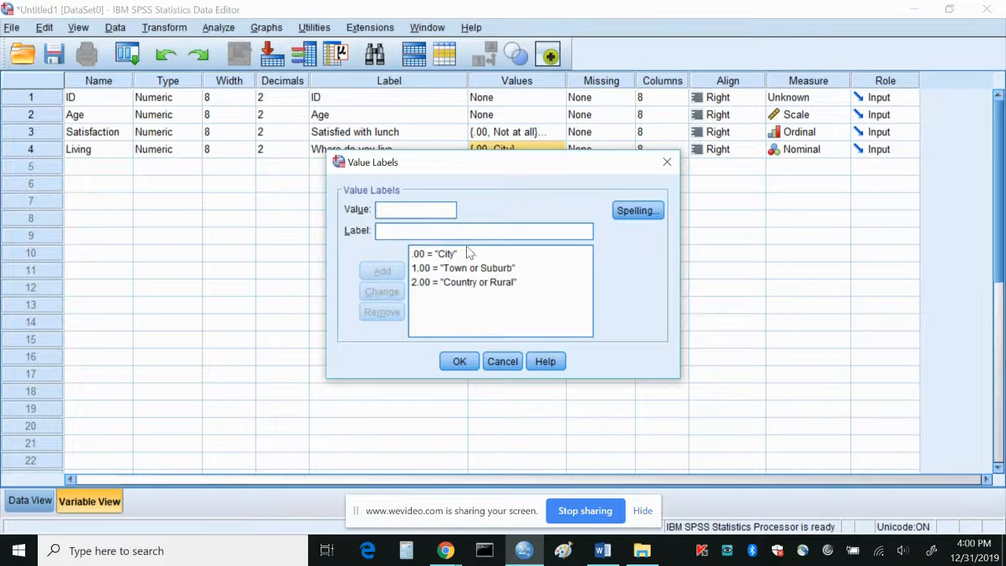
{"action": "left_click", "coordinate": [500, 361]}
{"action": "left_click", "coordinate": [542, 132]}
{"action": "left_click", "coordinate": [557, 132]}
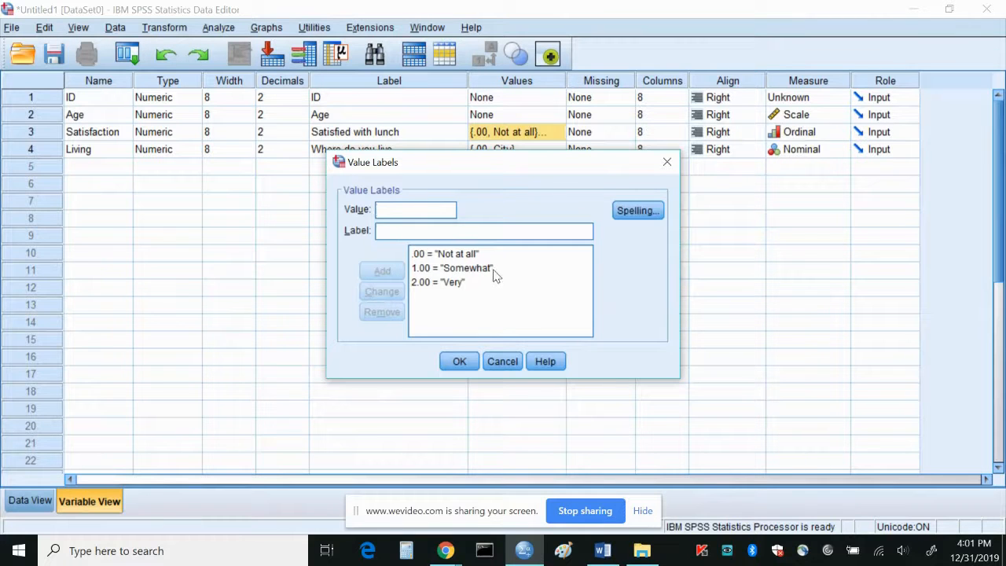
{"action": "left_click", "coordinate": [463, 363]}
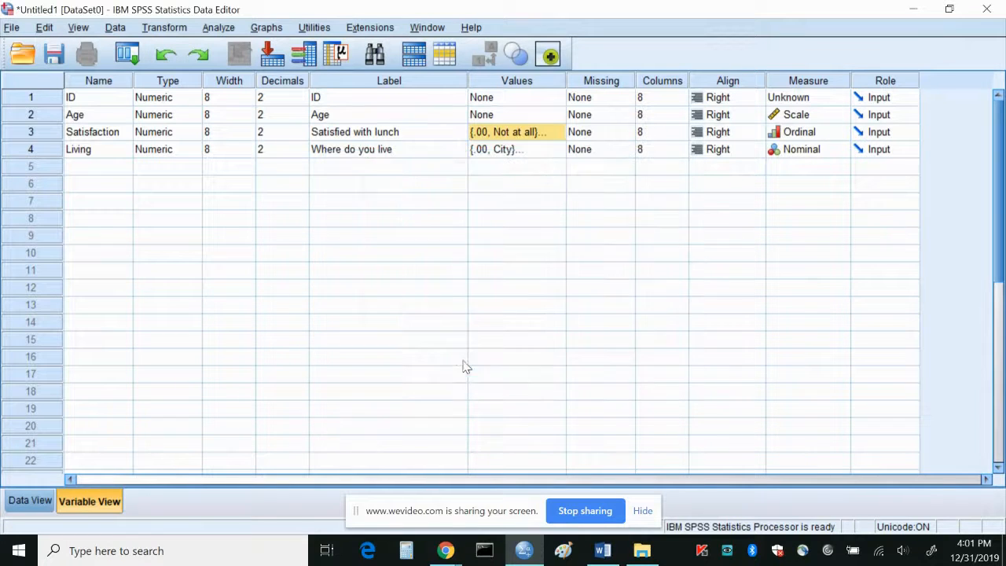
Widen the Values column and add a fifth variable named Thoughts with the type String
{"action": "left_click_drag", "start_coordinate": [568, 81], "coordinate": [577, 81]}
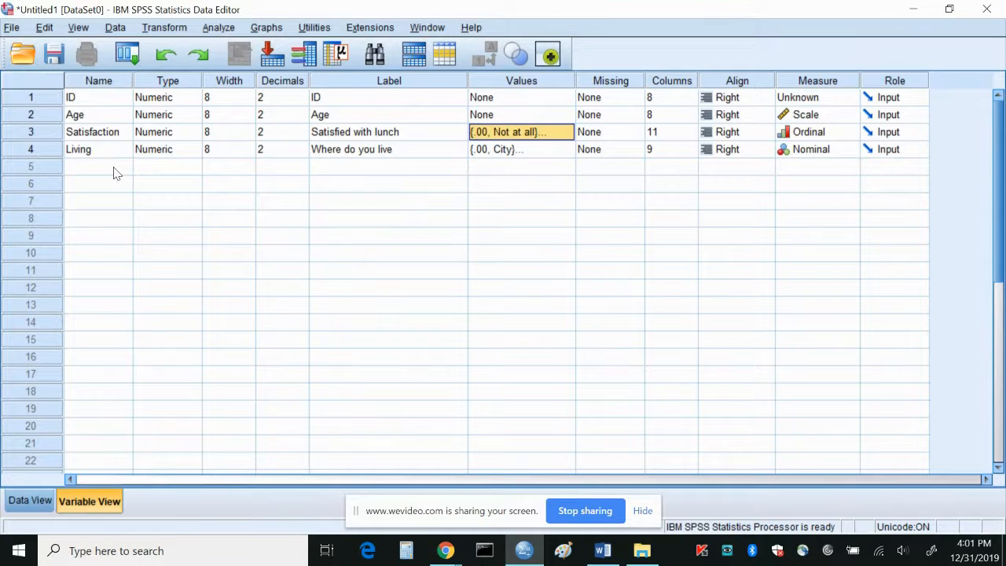
{"action": "left_click", "coordinate": [113, 167]}
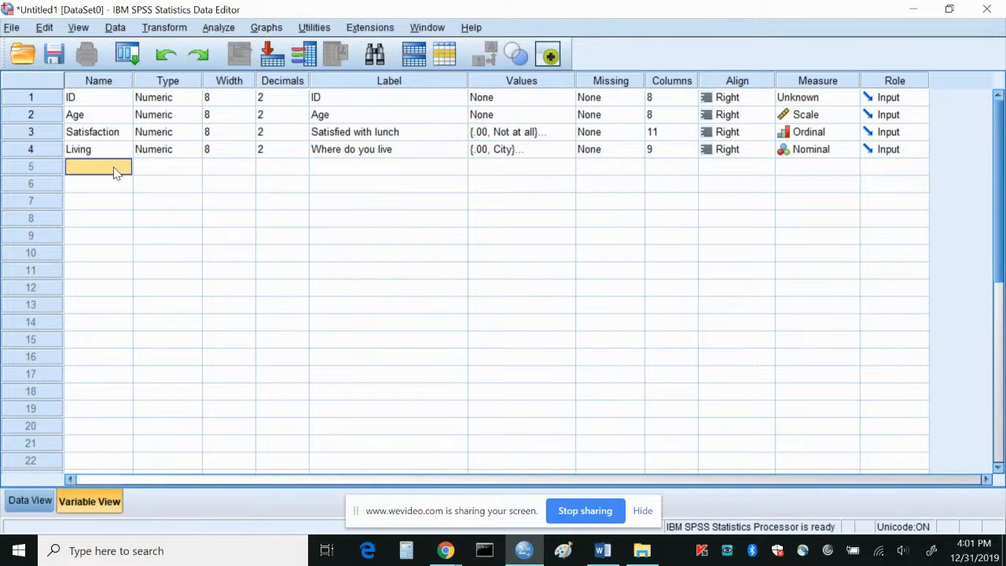
{"action": "type", "text": "Thoughts"}
{"action": "key", "text": "Tab"}
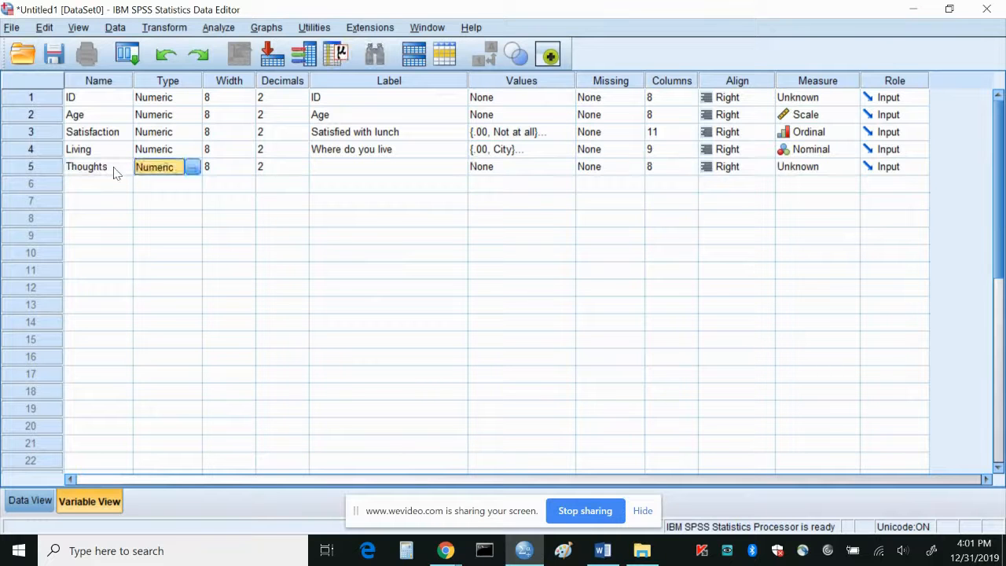
{"action": "left_click", "coordinate": [192, 167]}
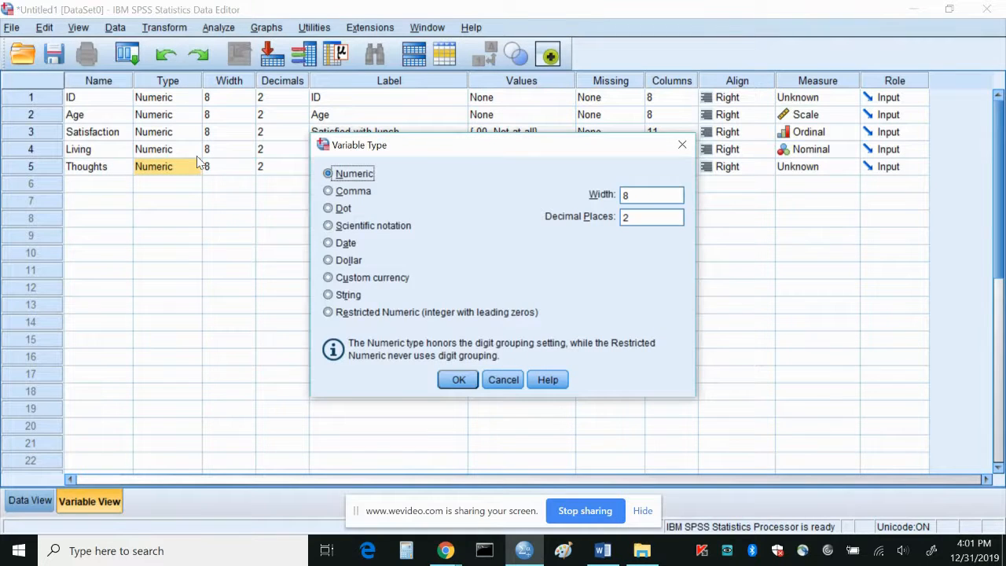
{"action": "left_click", "coordinate": [346, 296]}
{"action": "left_click", "coordinate": [462, 381]}
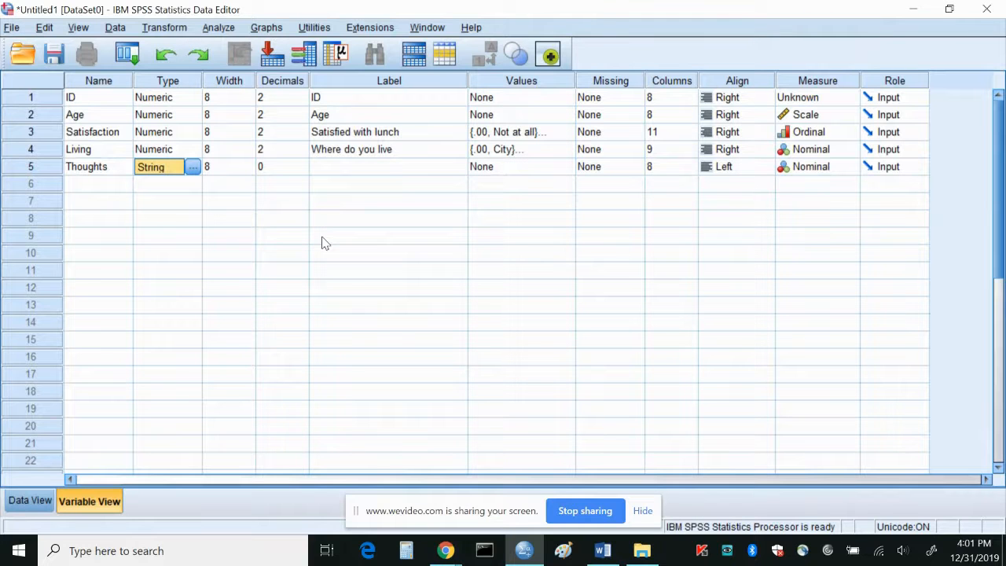
Set the width of the Thoughts variable to 80 characters
{"action": "left_click", "coordinate": [245, 170]}
{"action": "left_click_drag", "start_coordinate": [215, 168], "coordinate": [207, 171]}
{"action": "type", "text": "80"}
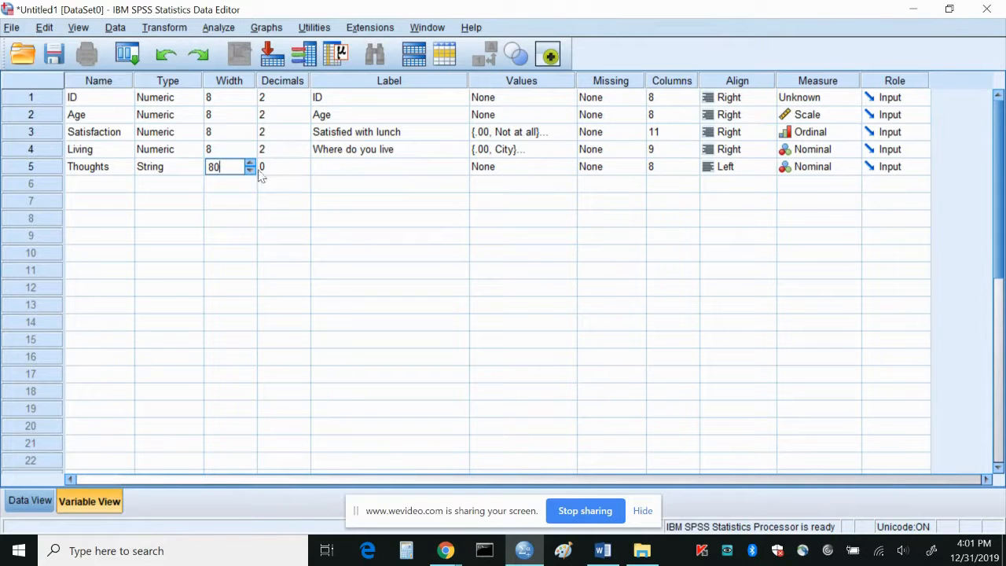
{"action": "left_click", "coordinate": [340, 172]}
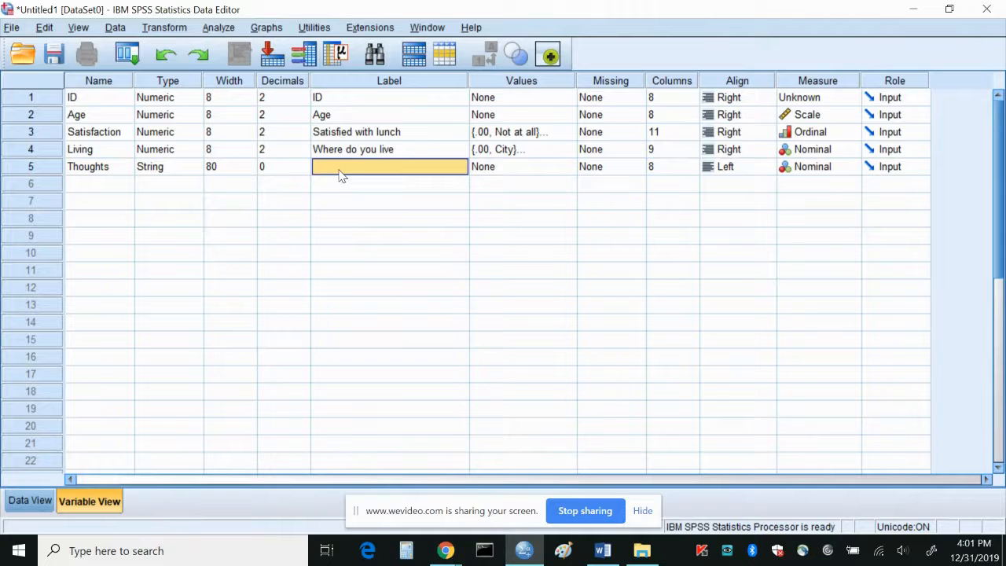
In Data View, enter ID 1, Age 24 and Satisfaction 0 for the first case
{"action": "left_click", "coordinate": [30, 501]}
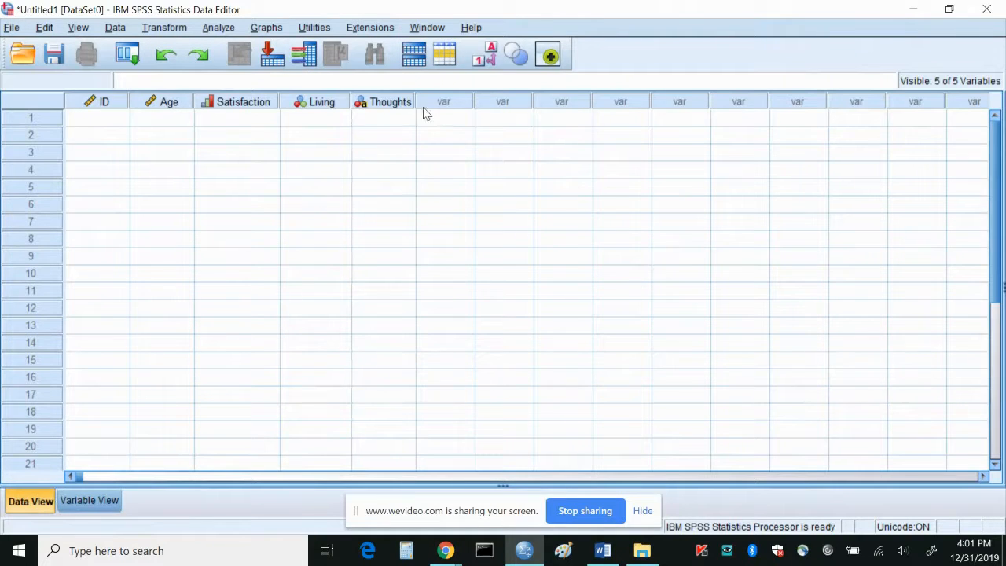
{"action": "left_click", "coordinate": [116, 120]}
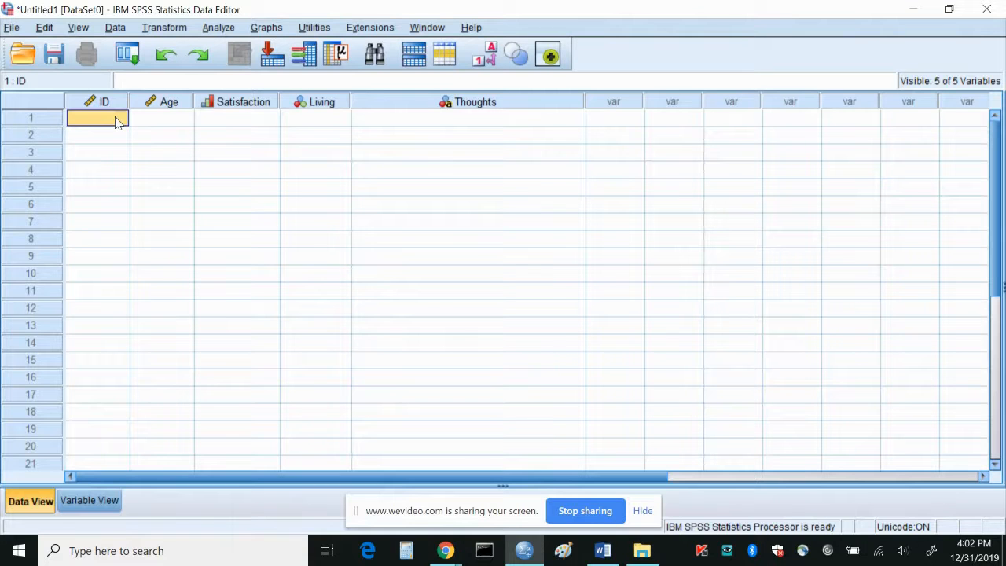
{"action": "type", "text": "1"}
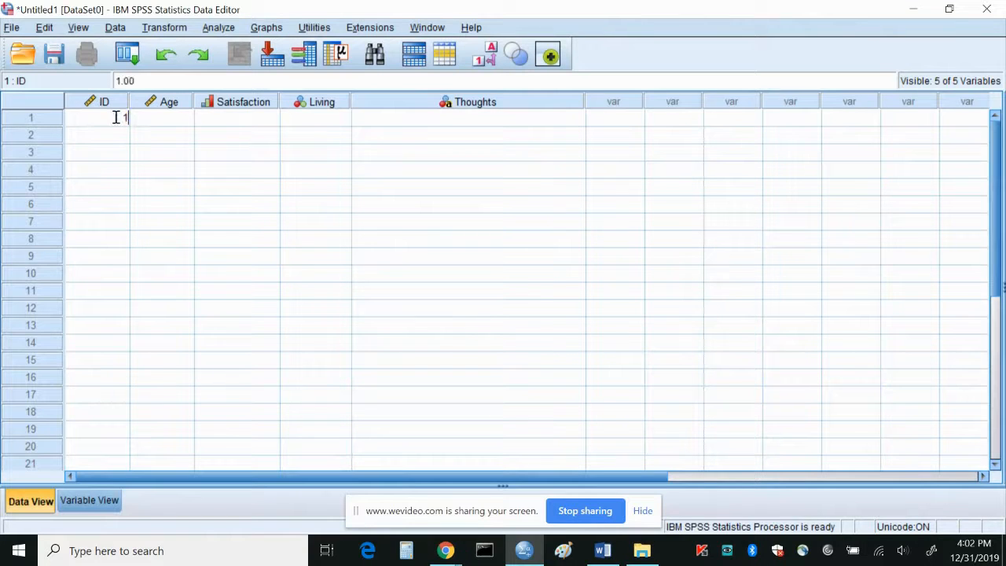
{"action": "key", "text": "Tab"}
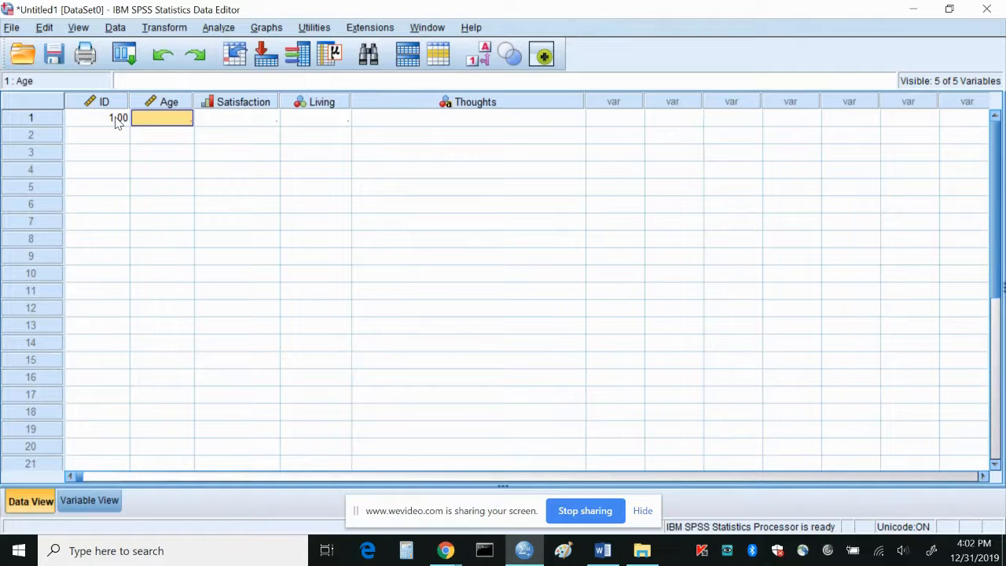
{"action": "type", "text": "24"}
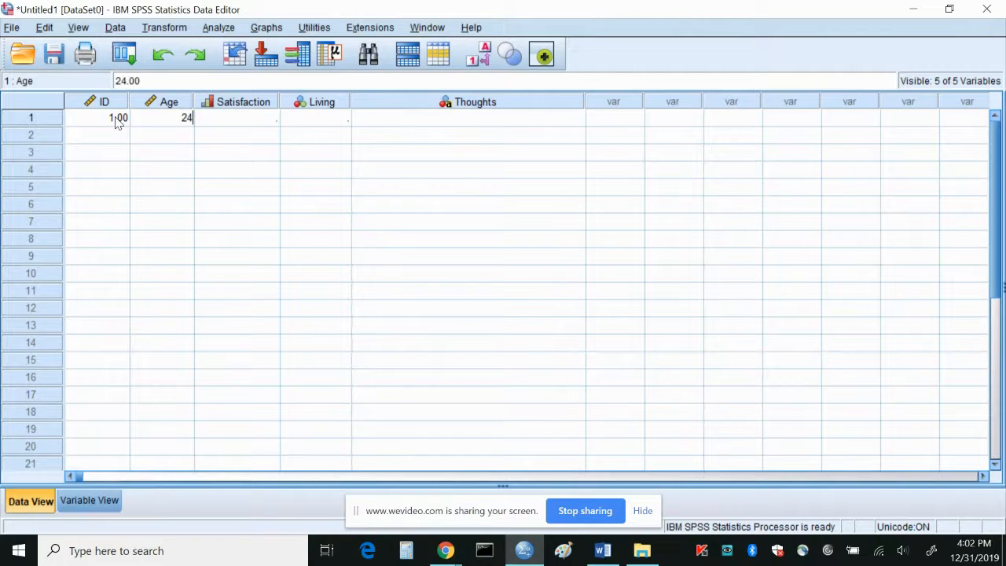
{"action": "key", "text": "Tab"}
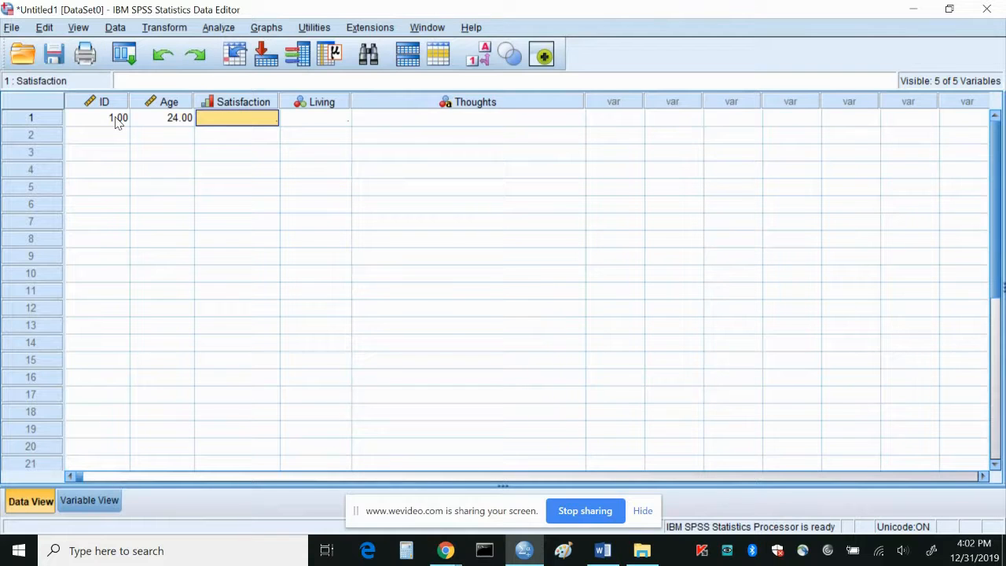
{"action": "type", "text": "0"}
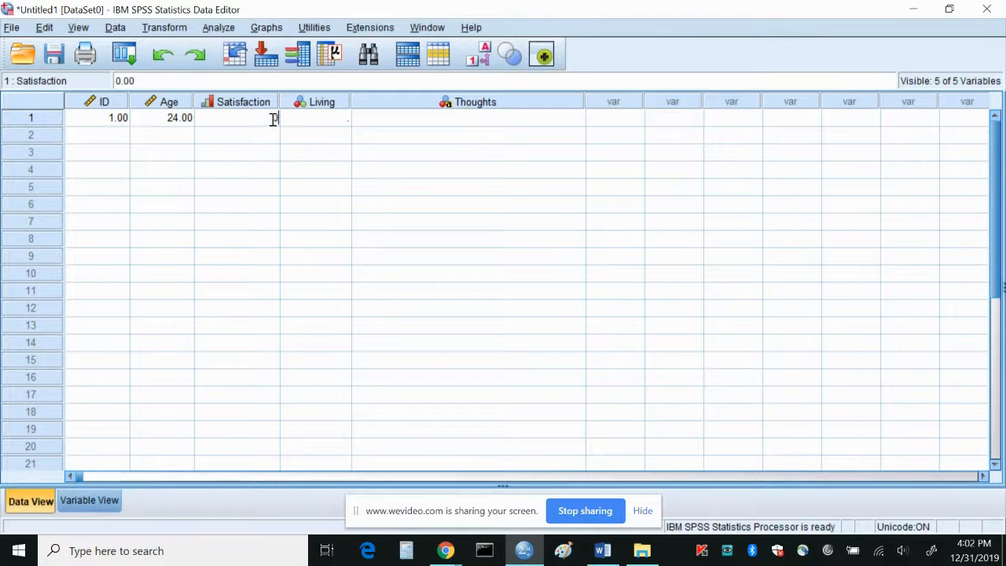
Switch between value labels and numeric codes, and view the label choices for the first case's Satisfaction value
{"action": "left_click", "coordinate": [479, 59]}
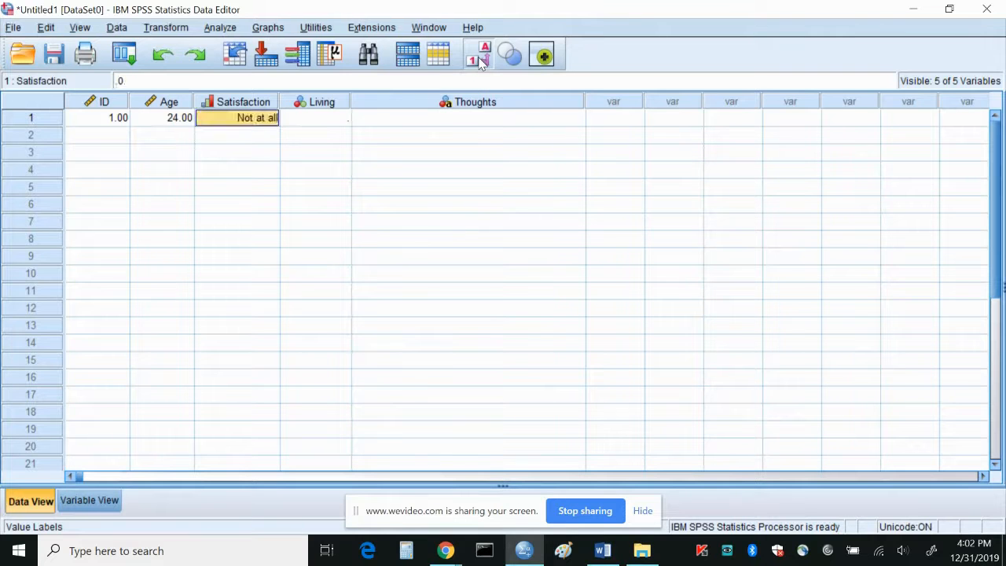
{"action": "left_click", "coordinate": [485, 57]}
{"action": "left_click", "coordinate": [485, 57]}
{"action": "left_click", "coordinate": [485, 58]}
{"action": "left_click", "coordinate": [485, 58]}
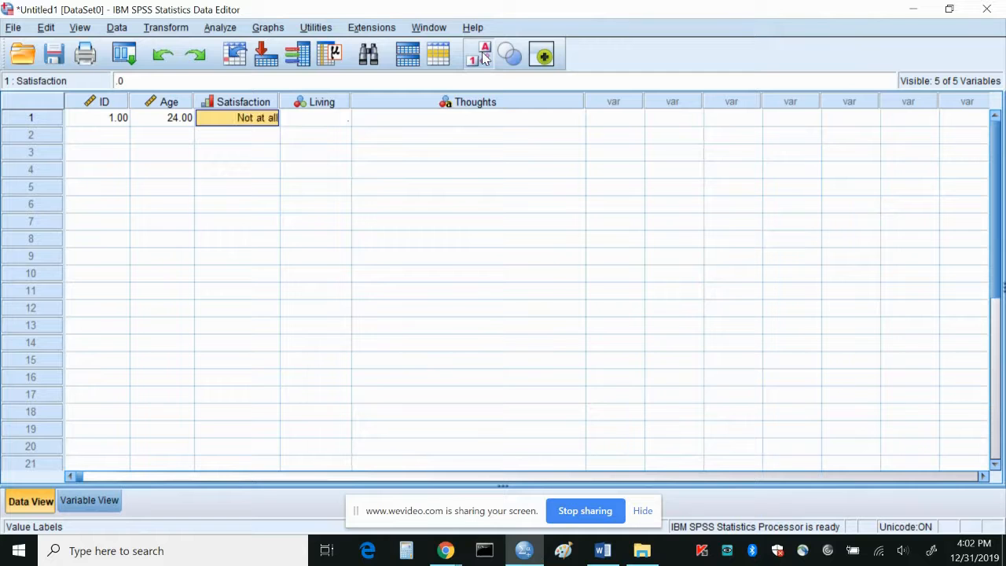
{"action": "double_click", "coordinate": [273, 120]}
{"action": "left_click", "coordinate": [270, 119]}
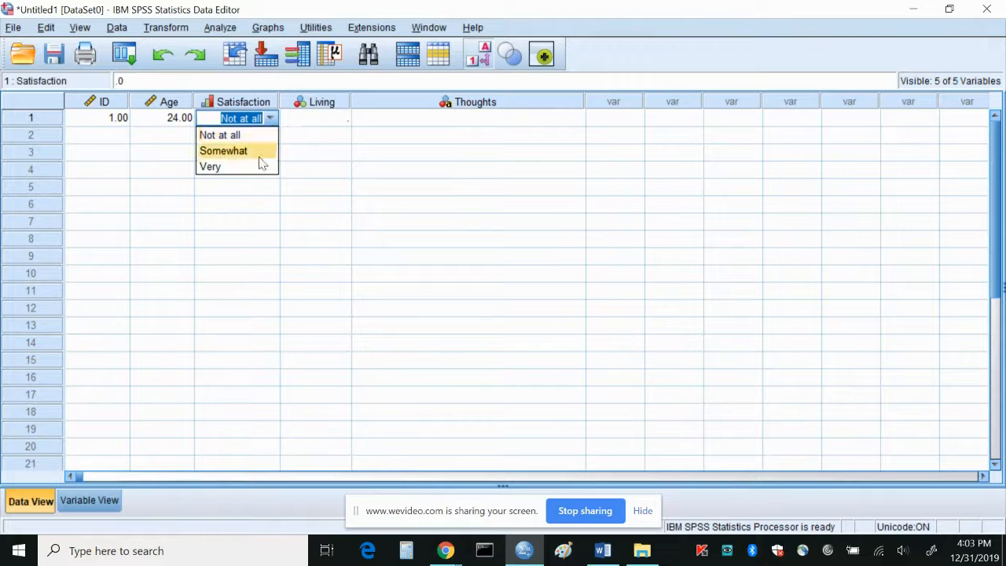
{"action": "left_click", "coordinate": [271, 122]}
{"action": "left_click", "coordinate": [478, 56]}
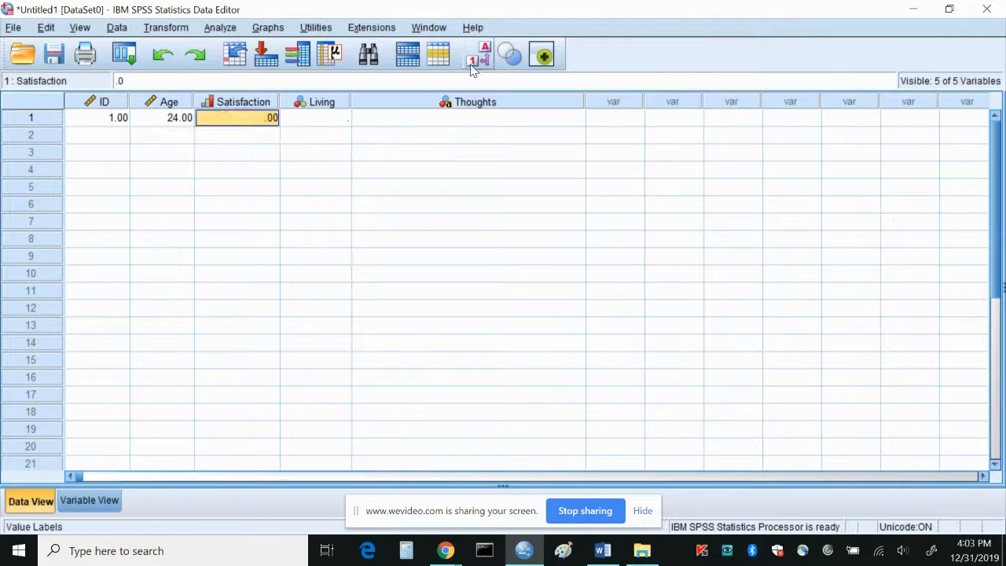
Enter 0 as the first case's Living value and display the data as value labels
{"action": "left_click", "coordinate": [306, 120]}
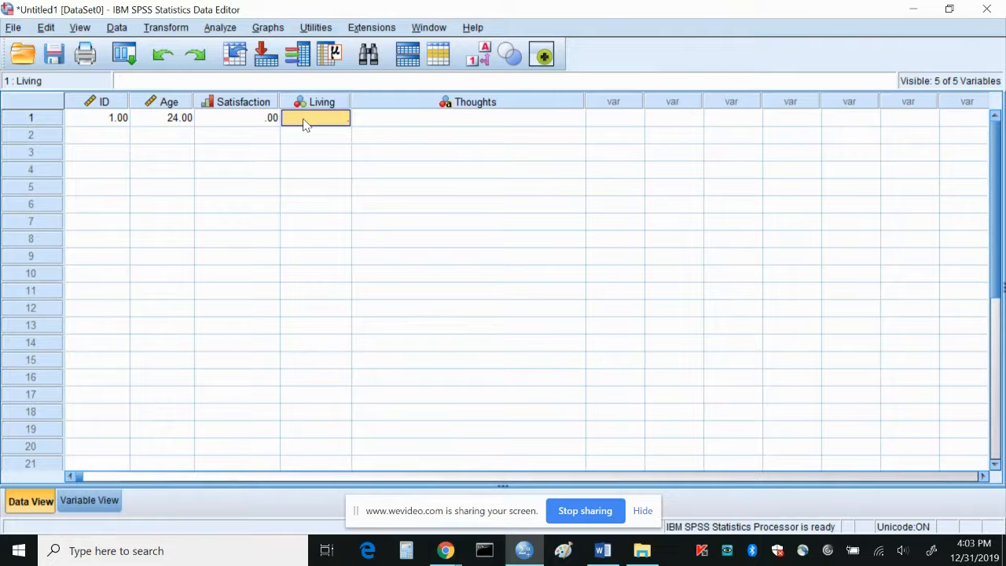
{"action": "type", "text": "0"}
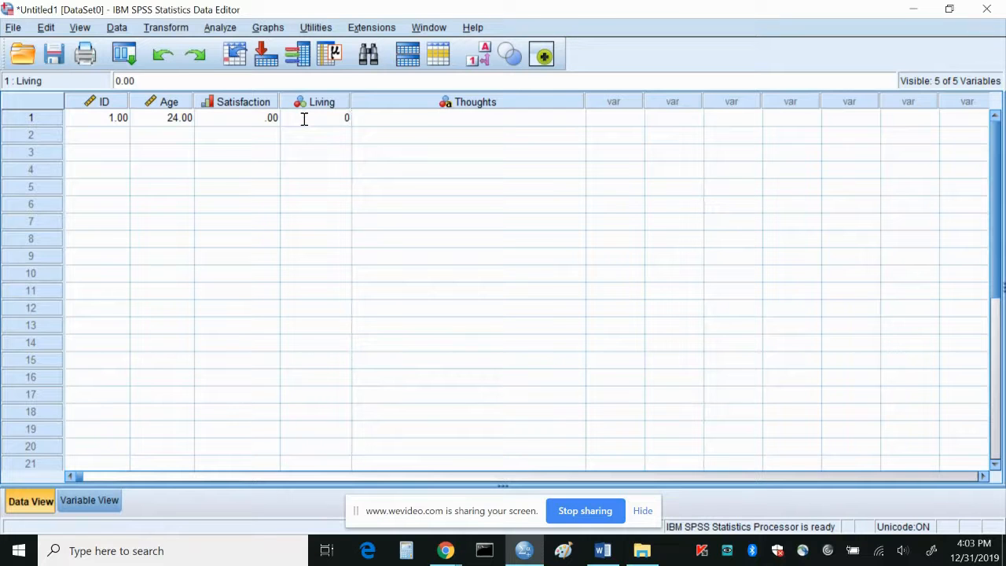
{"action": "key", "text": "Tab"}
{"action": "left_click", "coordinate": [480, 60]}
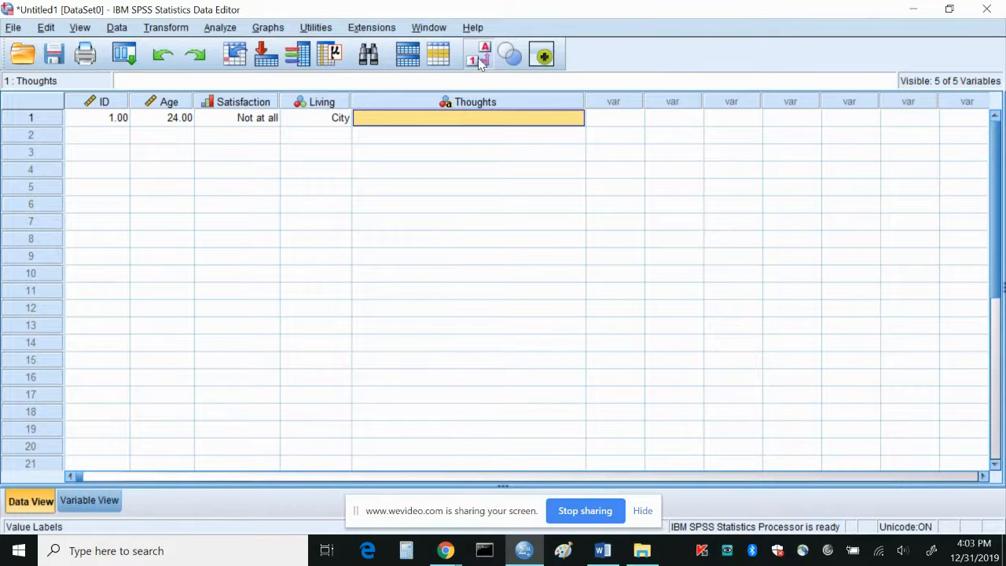
{"action": "left_click", "coordinate": [480, 60]}
{"action": "left_click", "coordinate": [479, 60]}
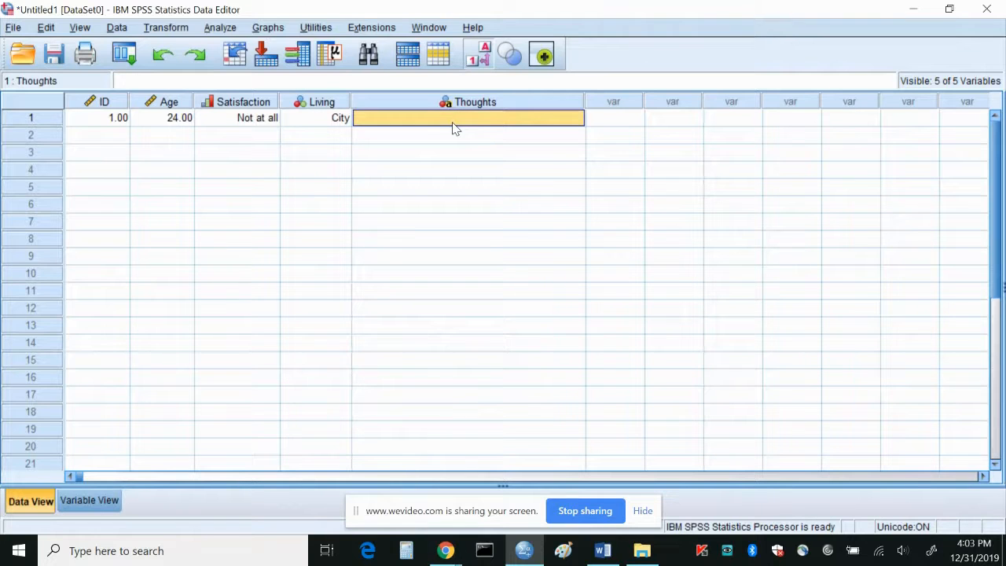
Enter "I only eat grilled cheese" as the first case's Thoughts response and check the variable definitions
{"action": "type", "text": "I only eat grilled cheese"}
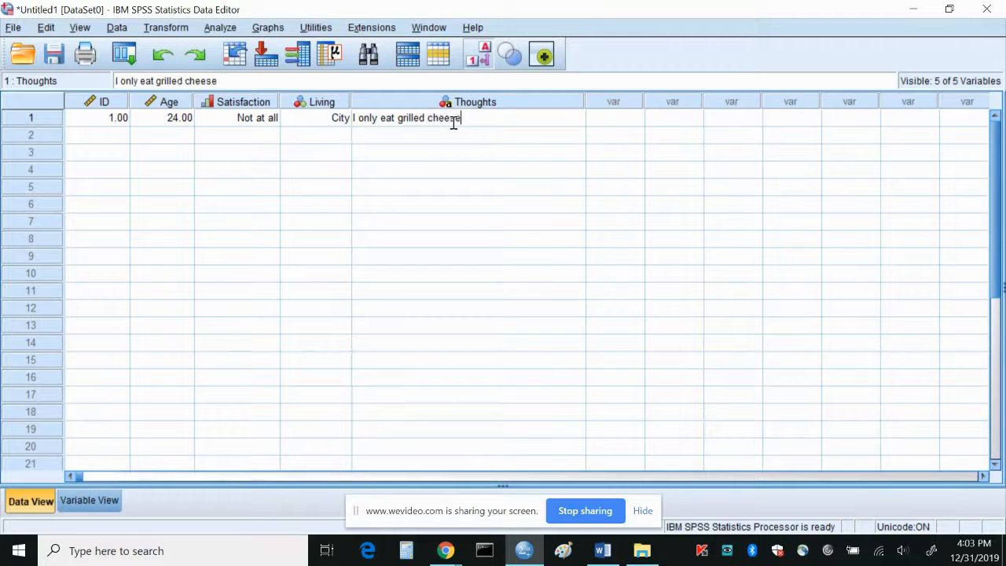
{"action": "left_click", "coordinate": [443, 135]}
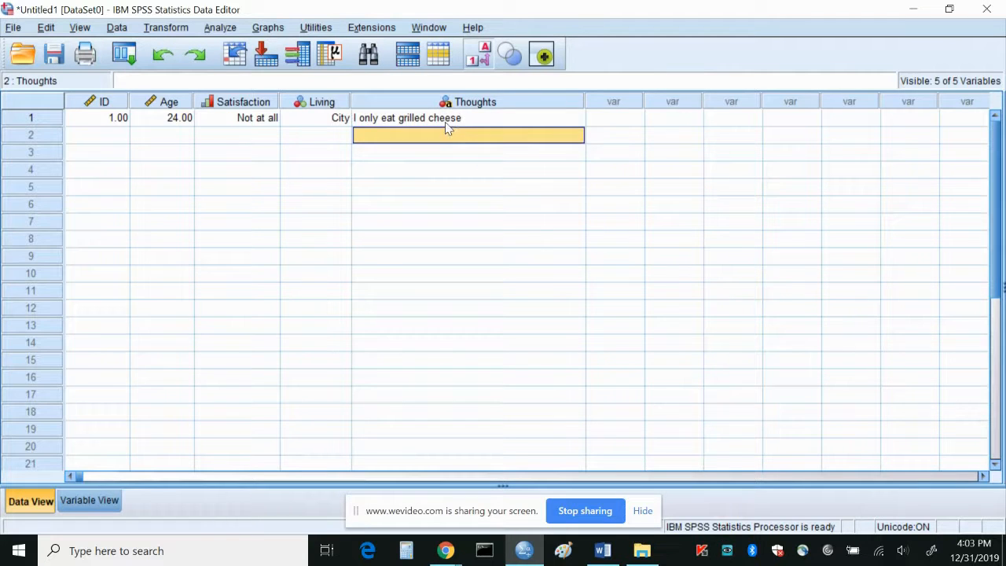
{"action": "left_click", "coordinate": [445, 123]}
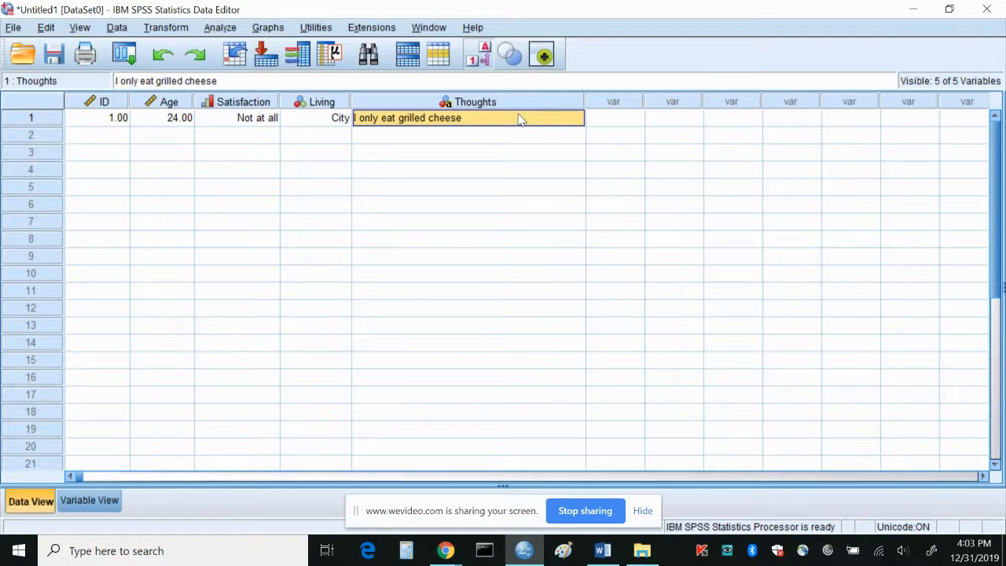
{"action": "left_click", "coordinate": [89, 501]}
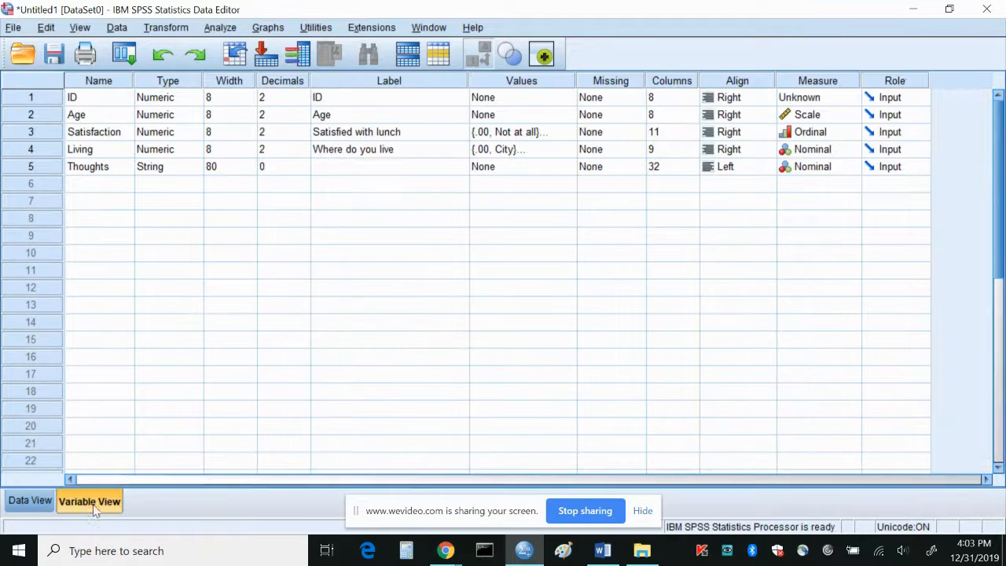
Enter the second case in Data View with ID 2, Age 23, Satisfaction 2 (Very) and Living 2
{"action": "left_click", "coordinate": [30, 500]}
{"action": "left_click", "coordinate": [116, 138]}
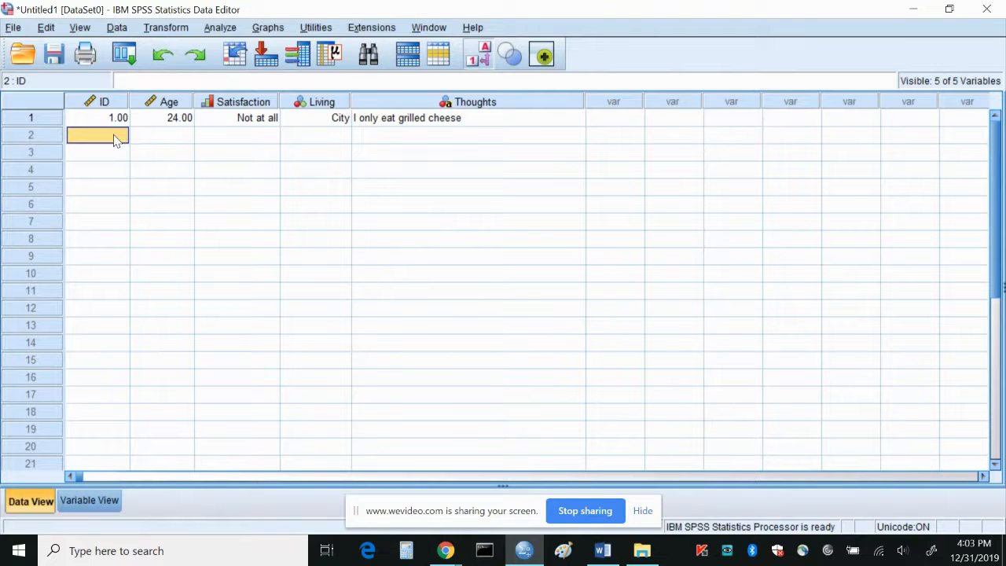
{"action": "type", "text": "2"}
{"action": "key", "text": "Tab"}
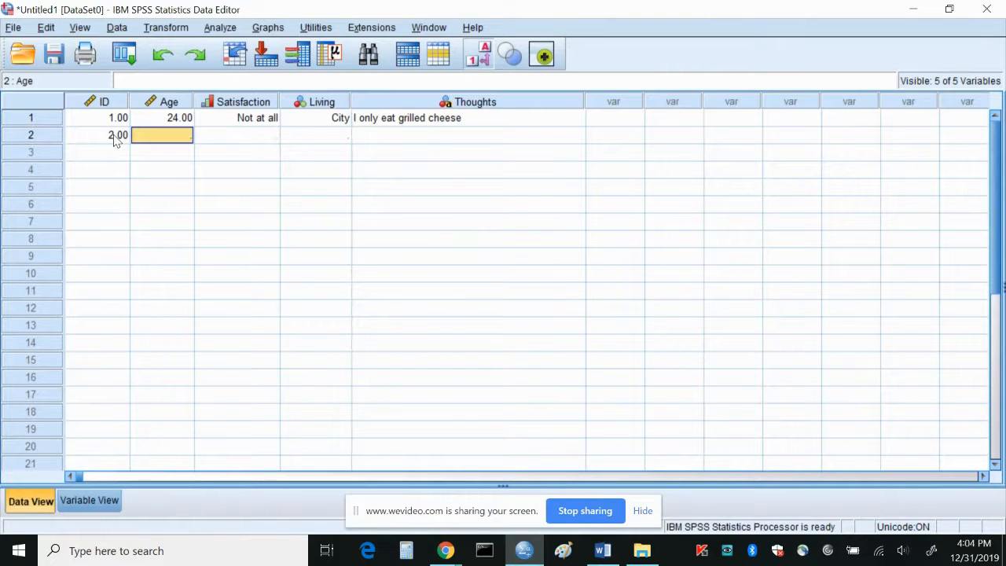
{"action": "type", "text": "23"}
{"action": "key", "text": "Tab"}
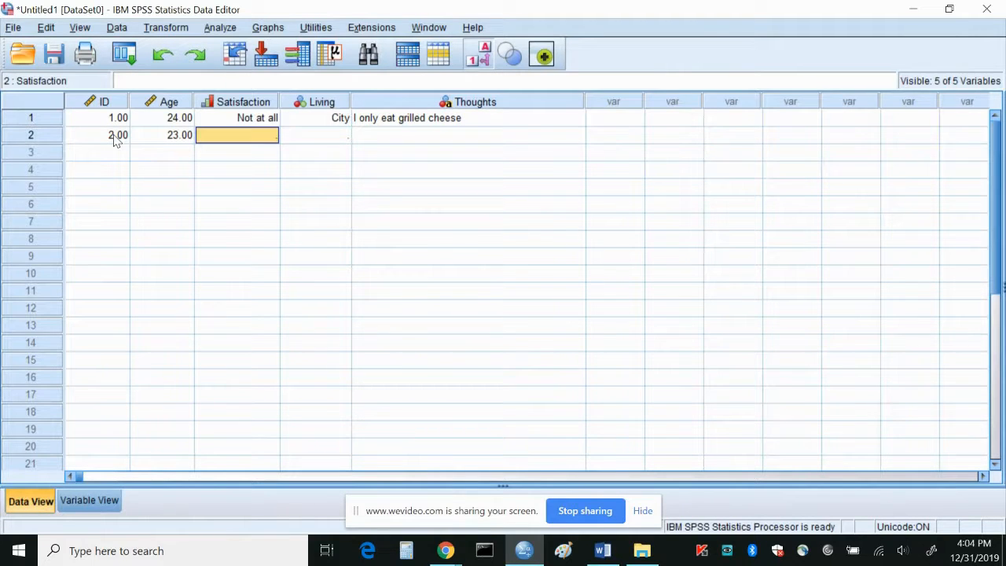
{"action": "type", "text": "5"}
{"action": "key", "text": "Tab"}
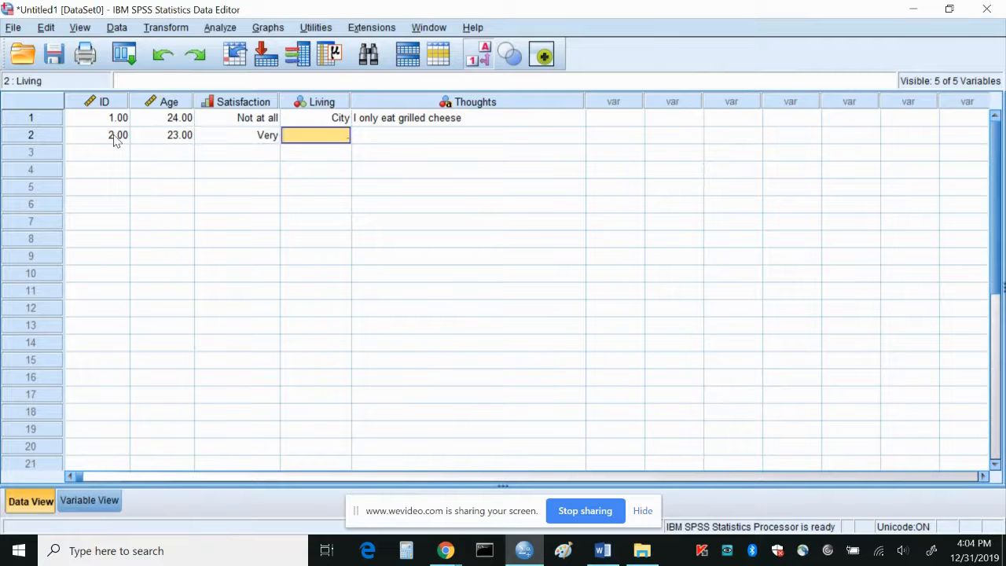
{"action": "type", "text": "2"}
{"action": "key", "text": "Tab"}
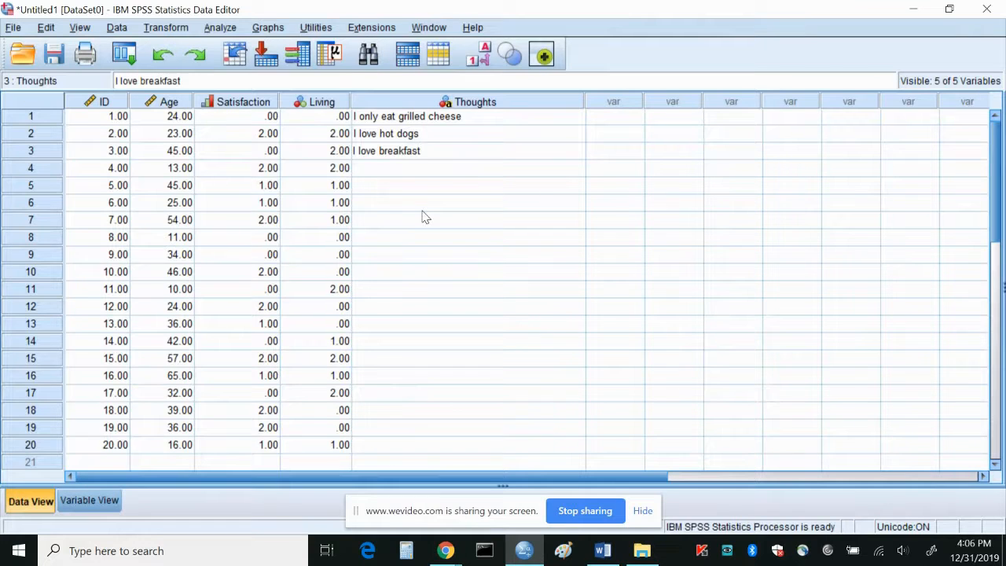
Compare the value labels with the numeric codes for the Satisfaction and Living data of all cases
{"action": "left_click", "coordinate": [478, 59]}
{"action": "left_click", "coordinate": [478, 59]}
{"action": "left_click", "coordinate": [478, 60]}
{"action": "left_click", "coordinate": [478, 60]}
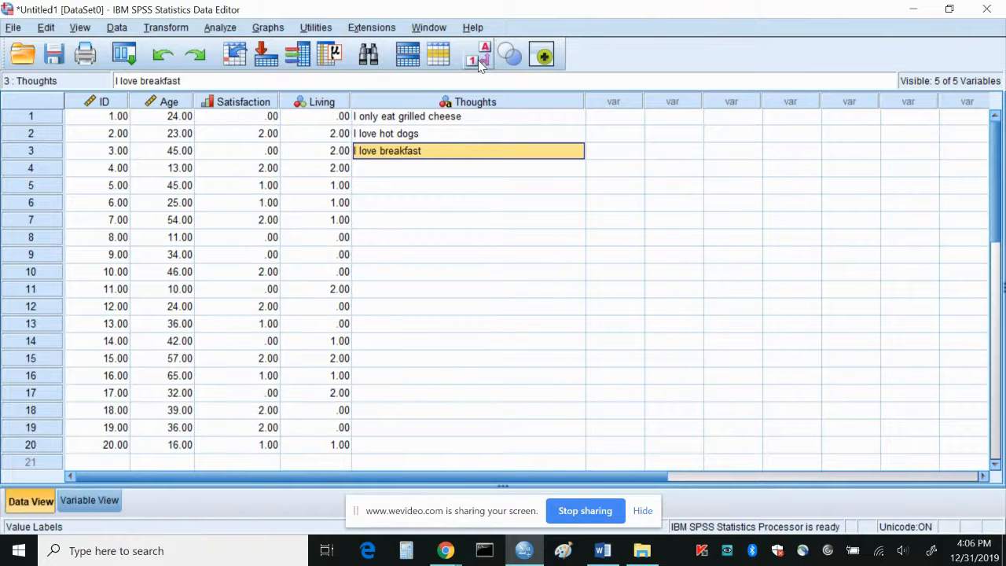
{"action": "left_click", "coordinate": [401, 170]}
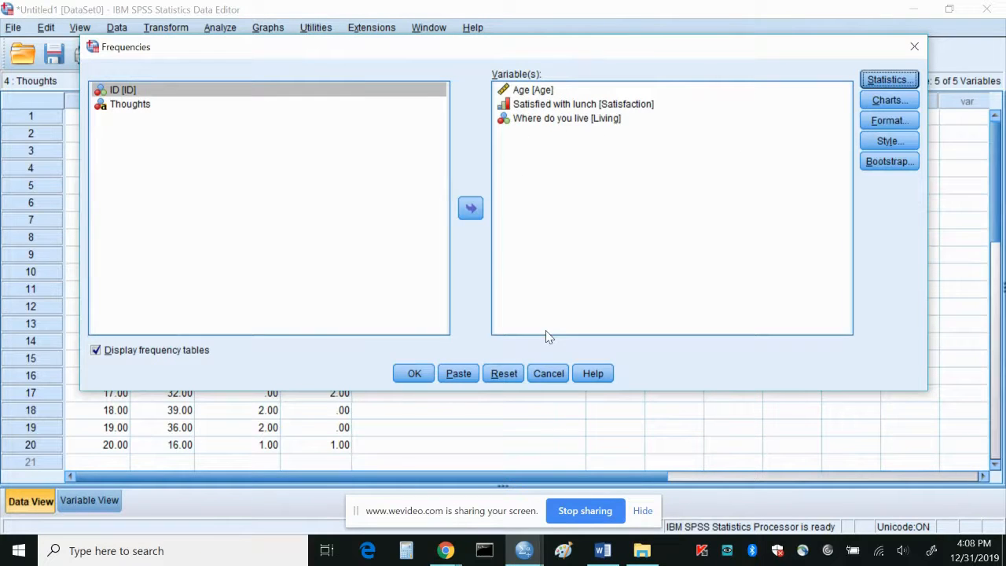
Run Frequencies with frequency tables for Age, Satisfaction and Living, and look through the resulting output
{"action": "left_click", "coordinate": [414, 374]}
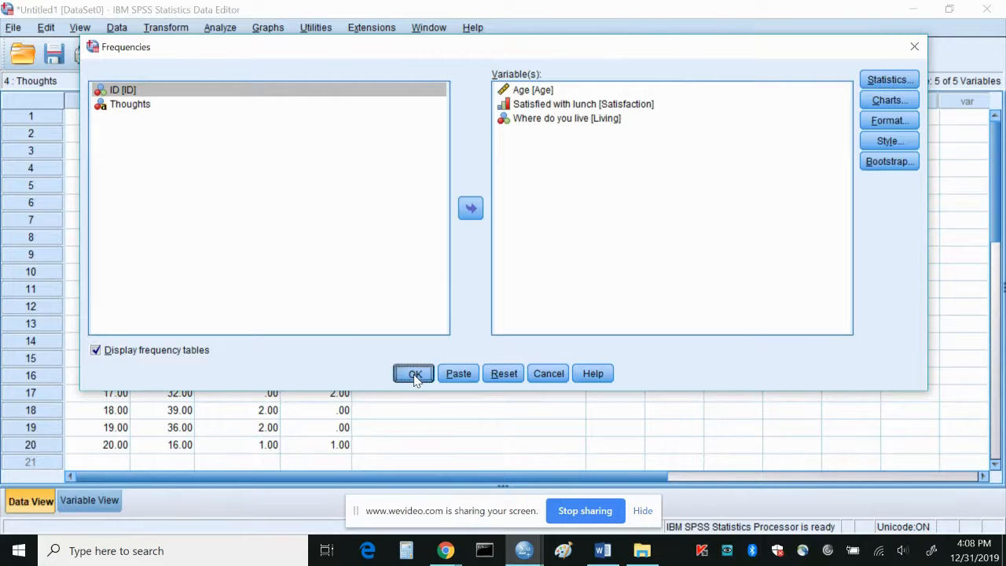
{"action": "left_click_drag", "start_coordinate": [999, 211], "coordinate": [1000, 250]}
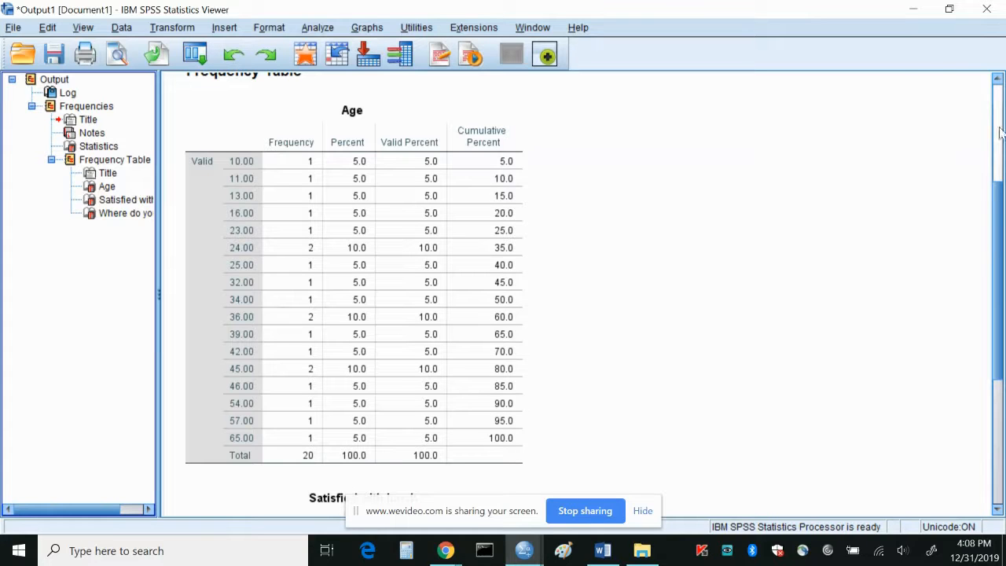
Review the Age, Satisfied with lunch and Where do you live frequency tables and compare them with the entered data
{"action": "left_click", "coordinate": [246, 202]}
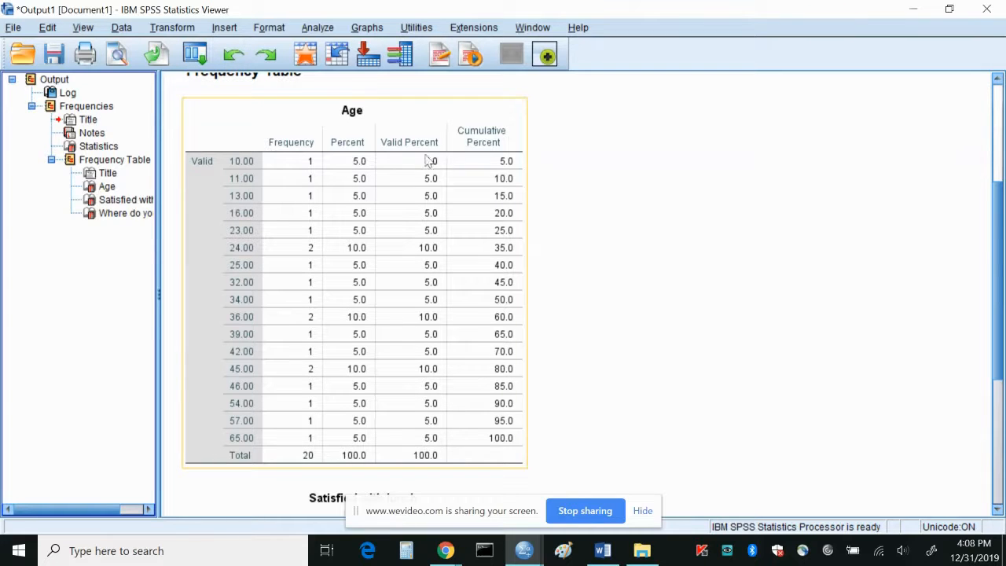
{"action": "left_click", "coordinate": [695, 186]}
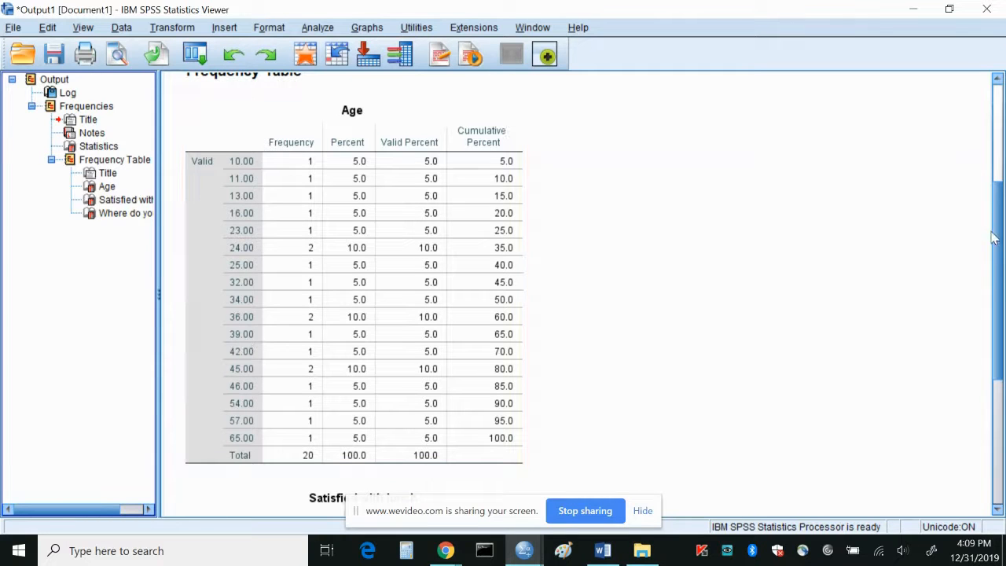
{"action": "left_click_drag", "start_coordinate": [998, 276], "coordinate": [1001, 404]}
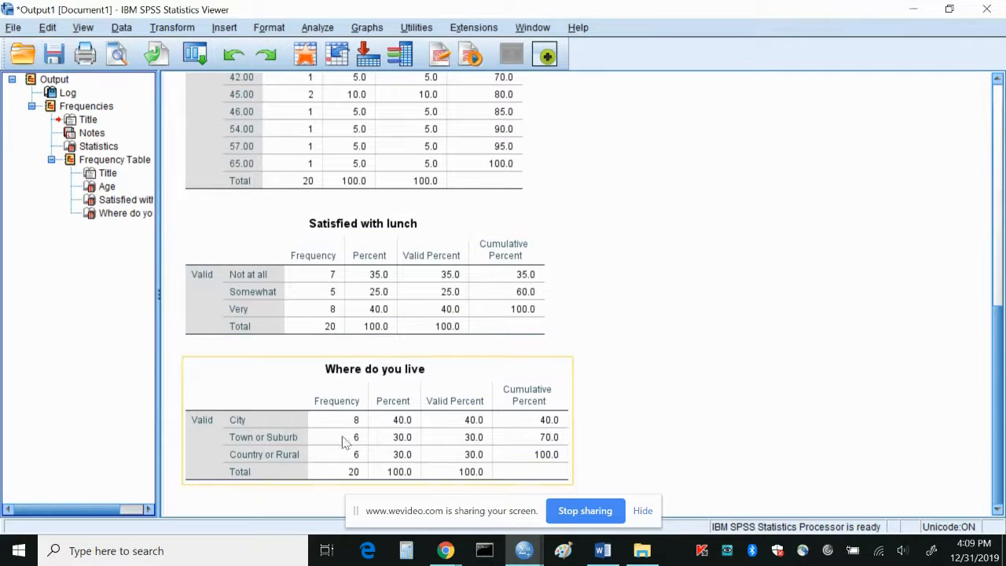
{"action": "left_click_drag", "start_coordinate": [996, 373], "coordinate": [996, 259]}
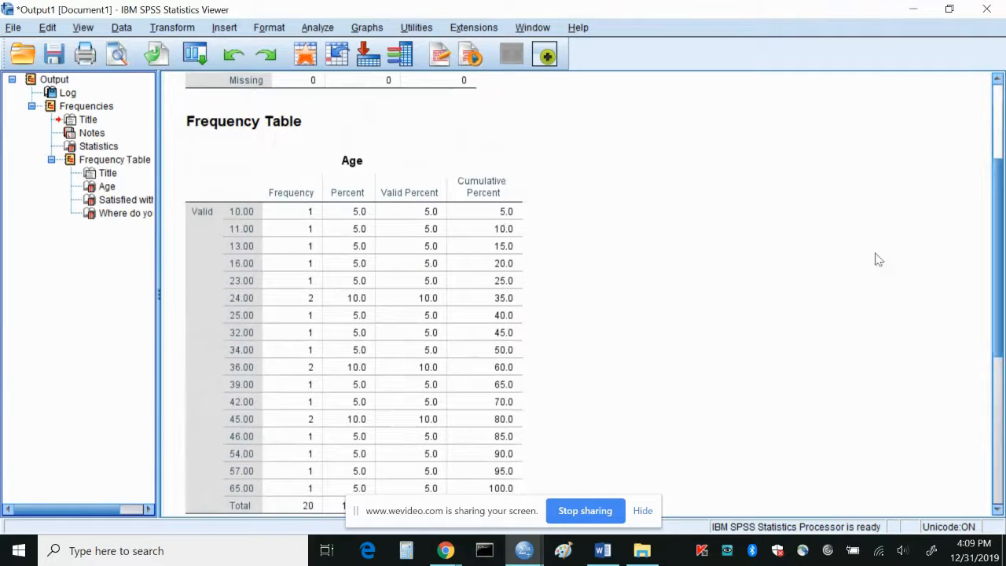
{"action": "left_click_drag", "start_coordinate": [997, 293], "coordinate": [998, 321]}
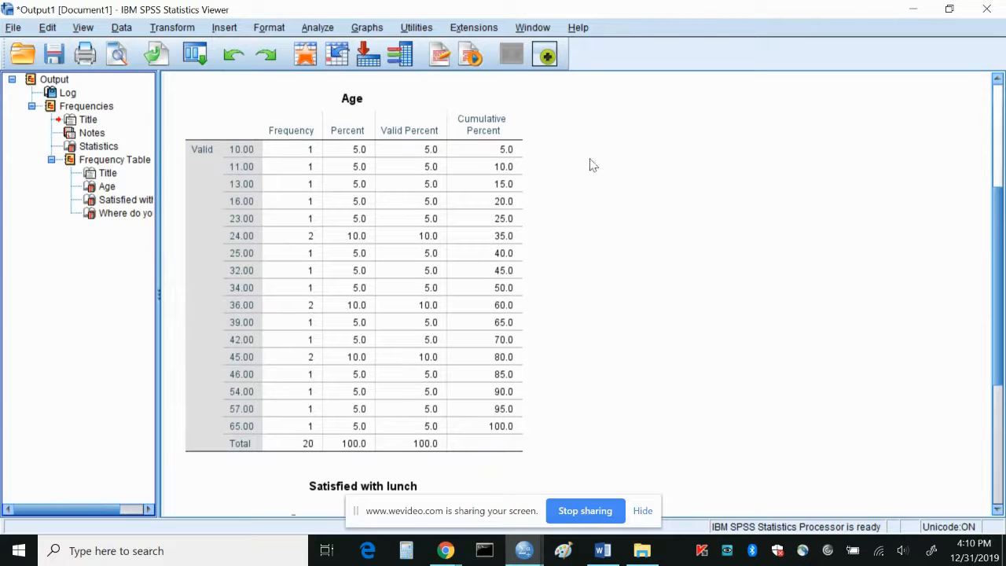
{"action": "mouse_move", "coordinate": [524, 550]}
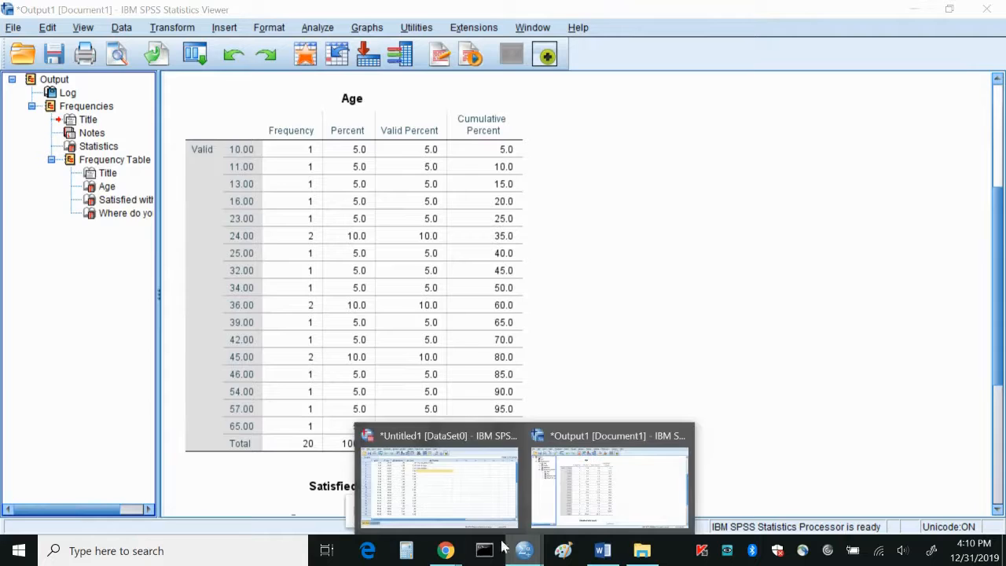
{"action": "left_click", "coordinate": [460, 512]}
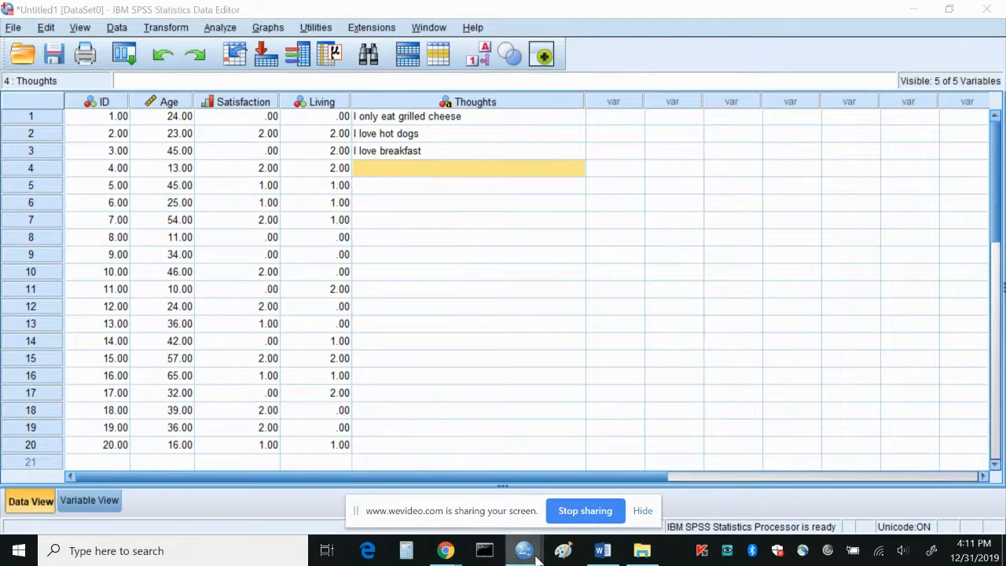
{"action": "mouse_move", "coordinate": [559, 554]}
{"action": "left_click", "coordinate": [625, 486]}
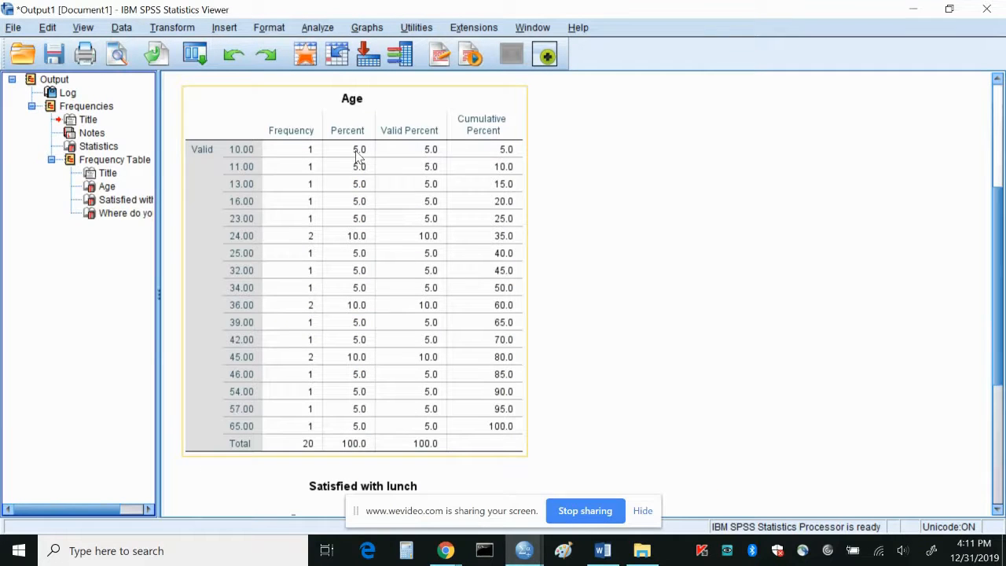
Start a Compute Variable from the dataset with target variable Age2 and numeric expression 0
{"action": "mouse_move", "coordinate": [525, 555]}
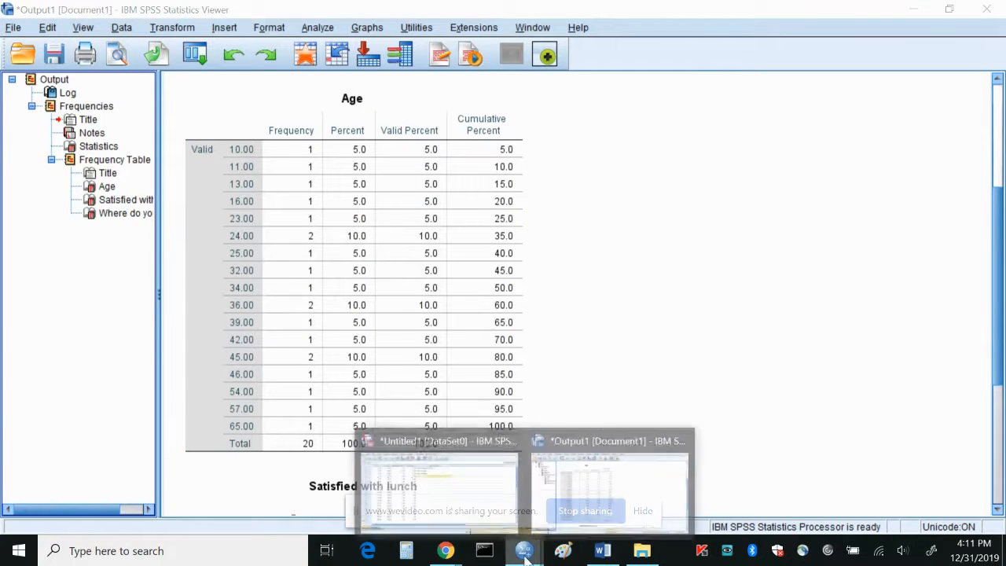
{"action": "left_click", "coordinate": [448, 483]}
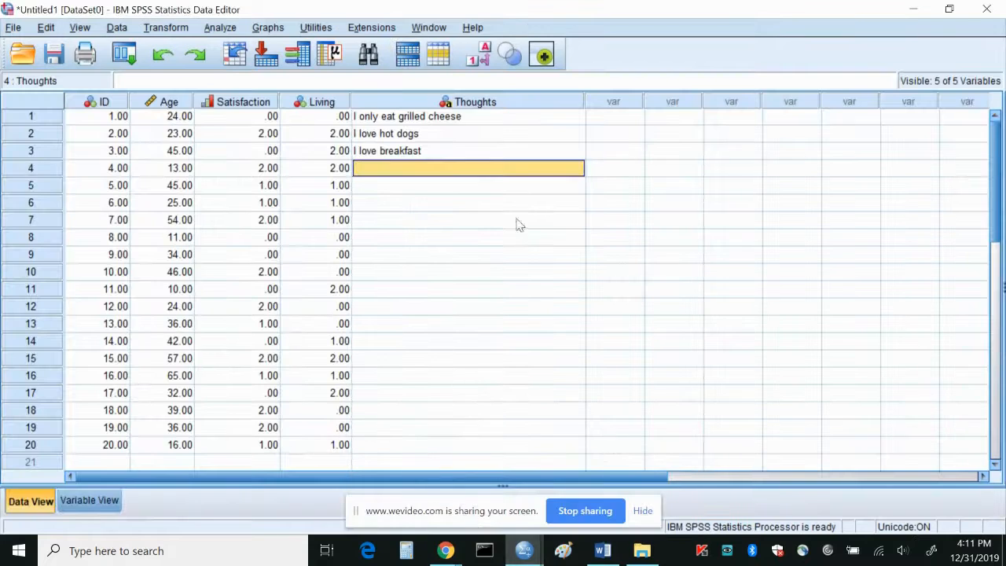
{"action": "left_click", "coordinate": [167, 29]}
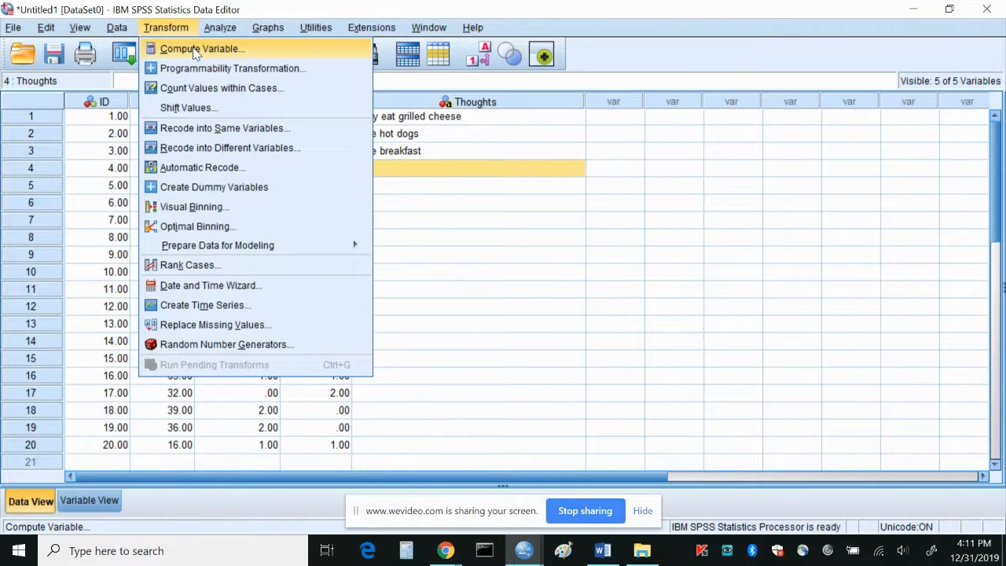
{"action": "left_click", "coordinate": [194, 49]}
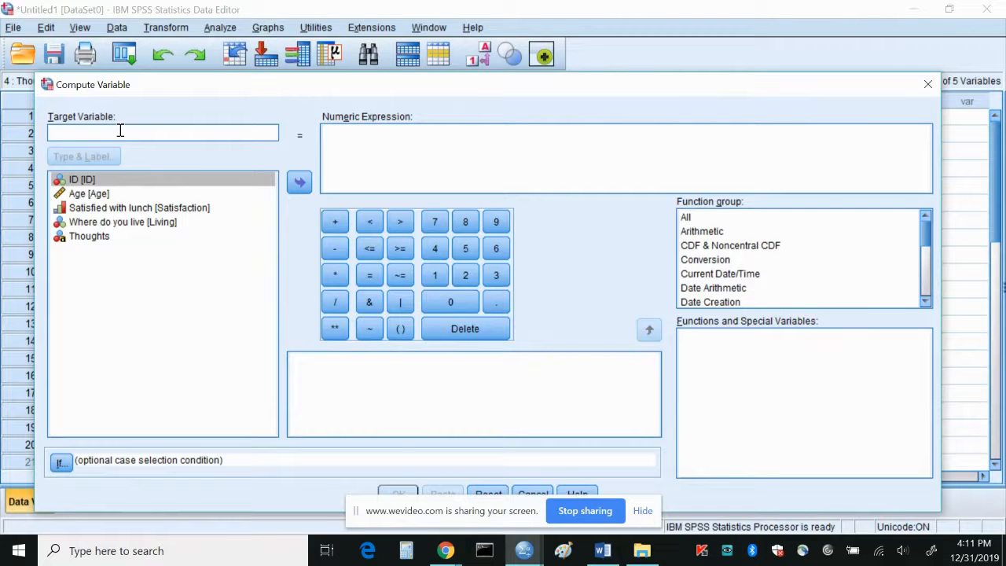
{"action": "type", "text": "Age2"}
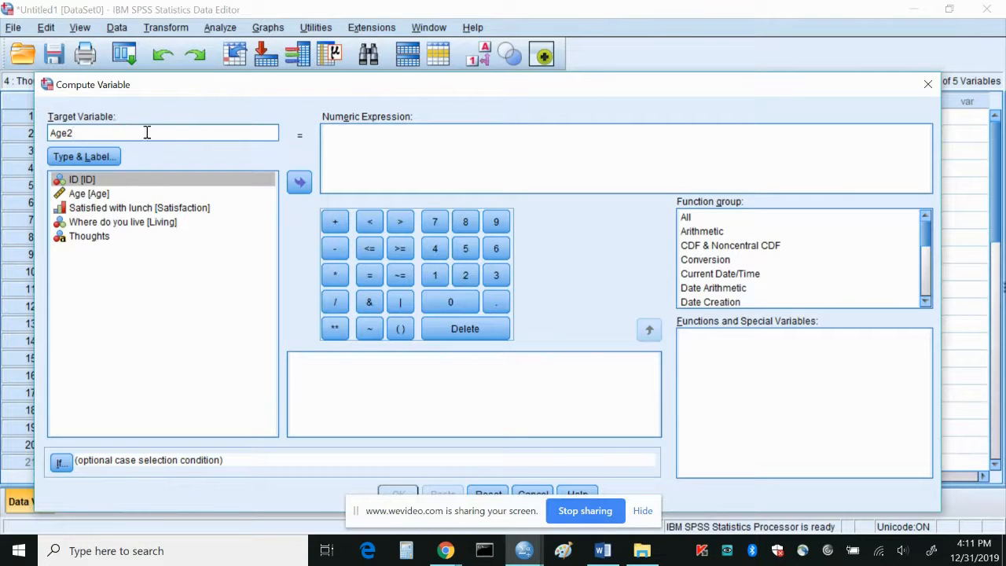
{"action": "left_click", "coordinate": [360, 139]}
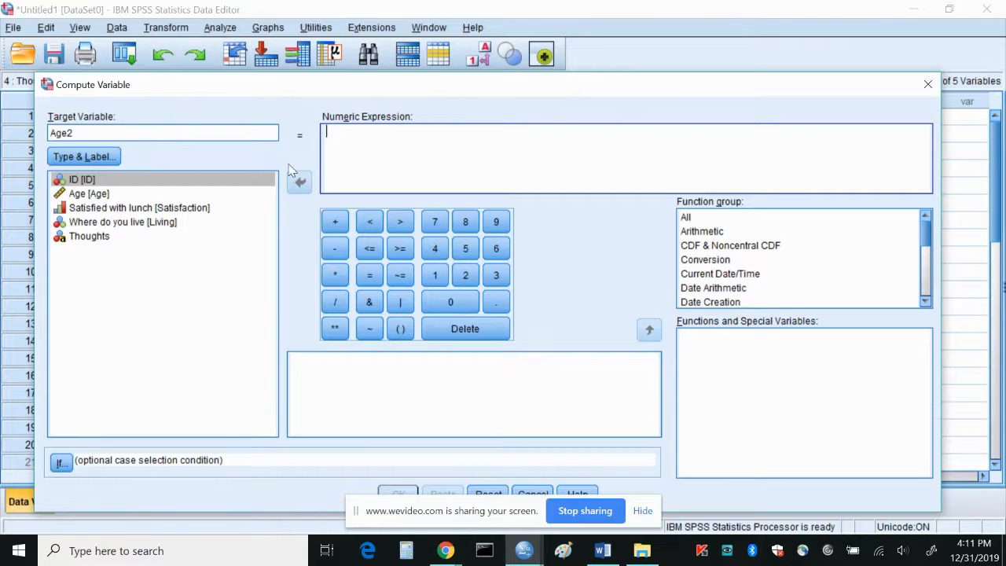
{"action": "type", "text": "0"}
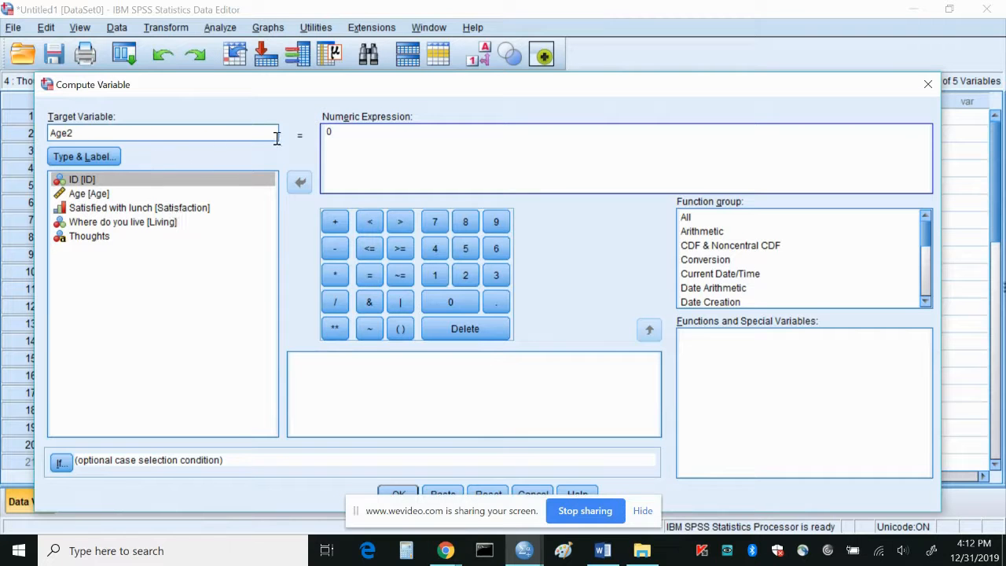
Restrict the Age2 computation to cases that satisfy the condition Age <= 15
{"action": "left_click", "coordinate": [61, 463]}
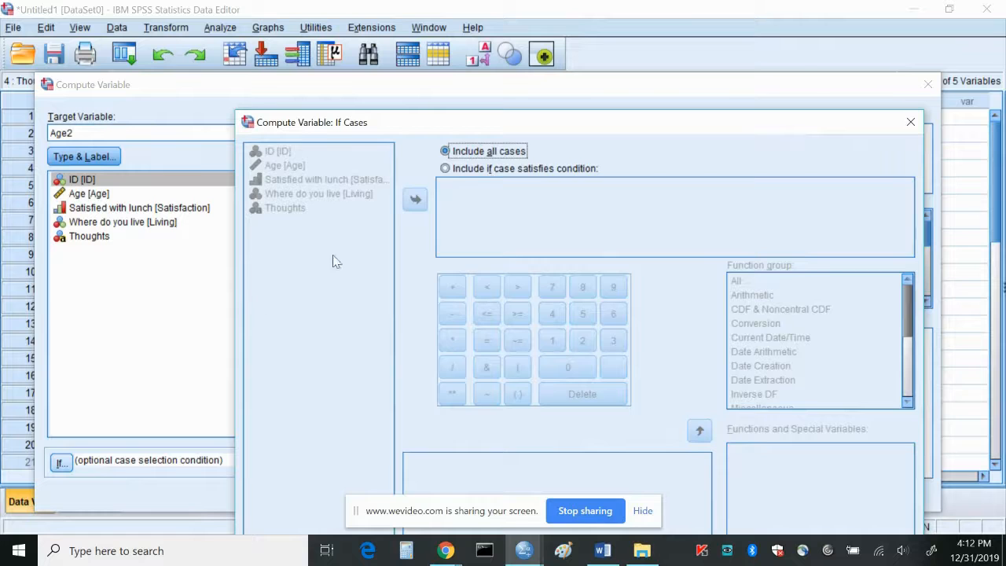
{"action": "left_click", "coordinate": [474, 170]}
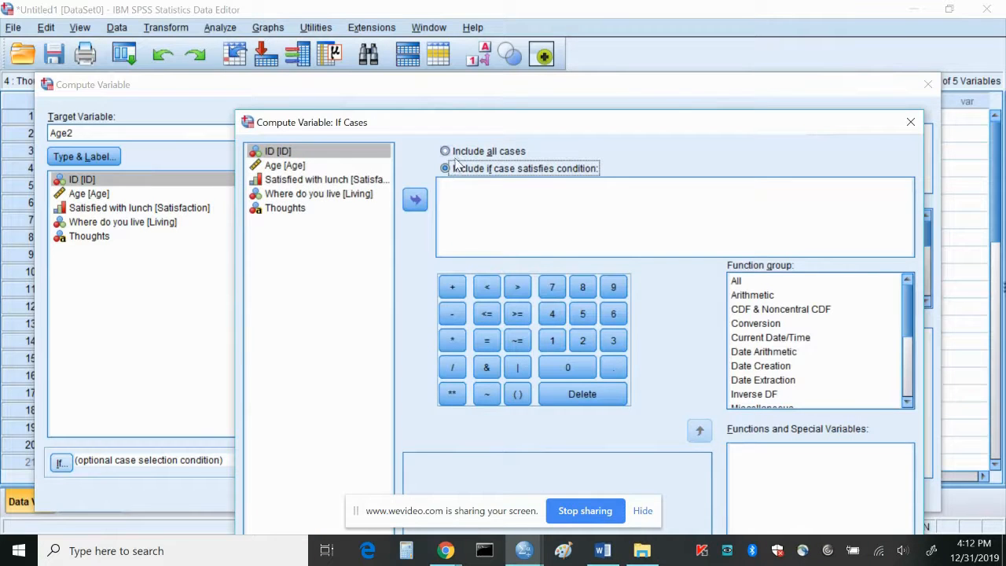
{"action": "left_click", "coordinate": [295, 169]}
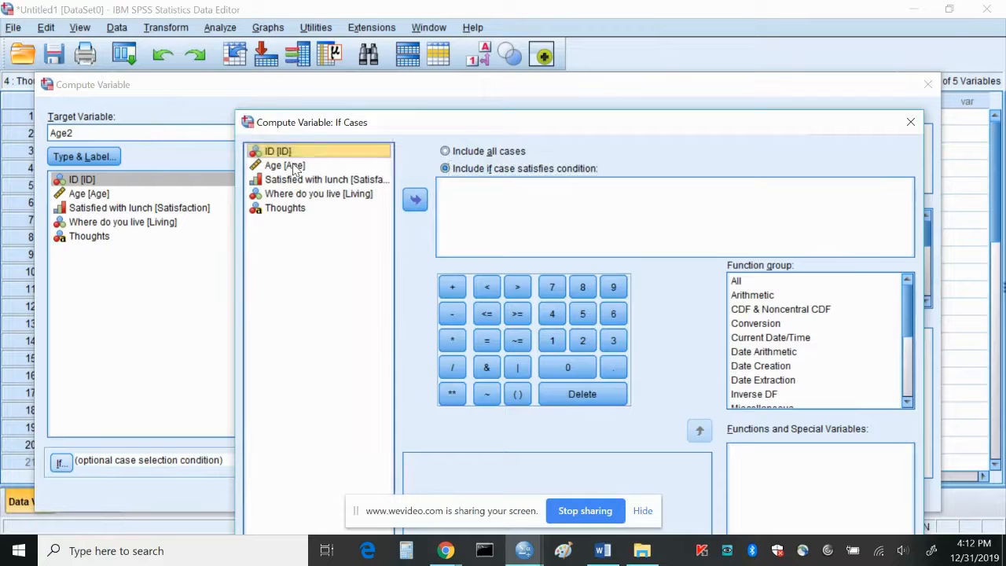
{"action": "left_click", "coordinate": [416, 202]}
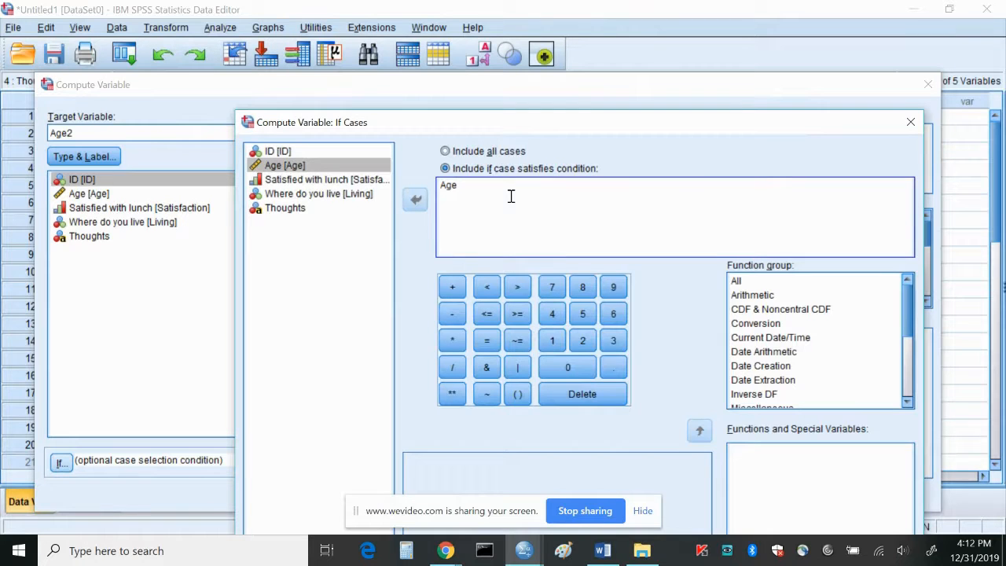
{"action": "key", "text": "BackSpace"}
{"action": "key", "text": "BackSpace"}
{"action": "left_click", "coordinate": [486, 314]}
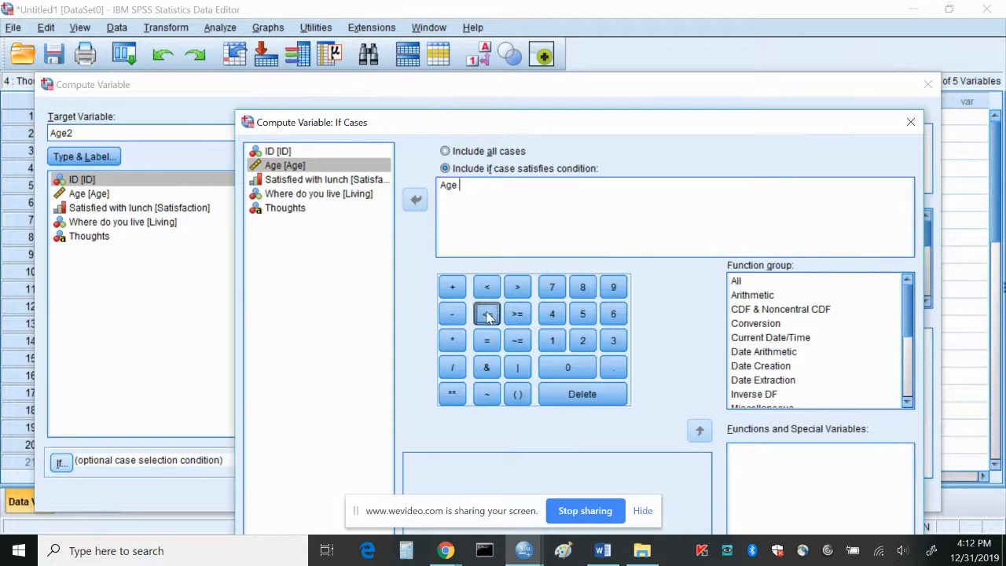
{"action": "left_click", "coordinate": [550, 343]}
{"action": "left_click", "coordinate": [582, 314]}
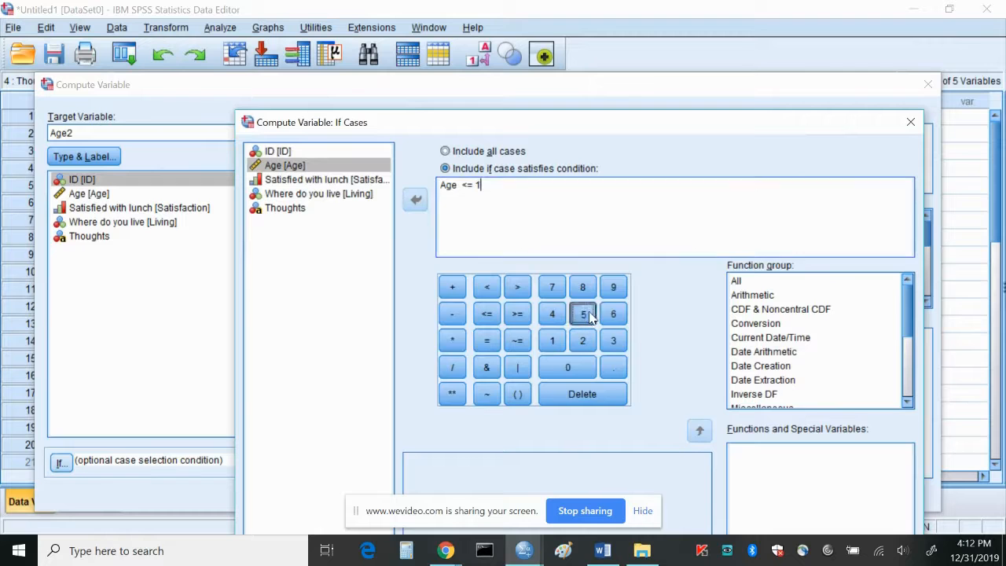
{"action": "left_click_drag", "start_coordinate": [607, 120], "coordinate": [562, 14]}
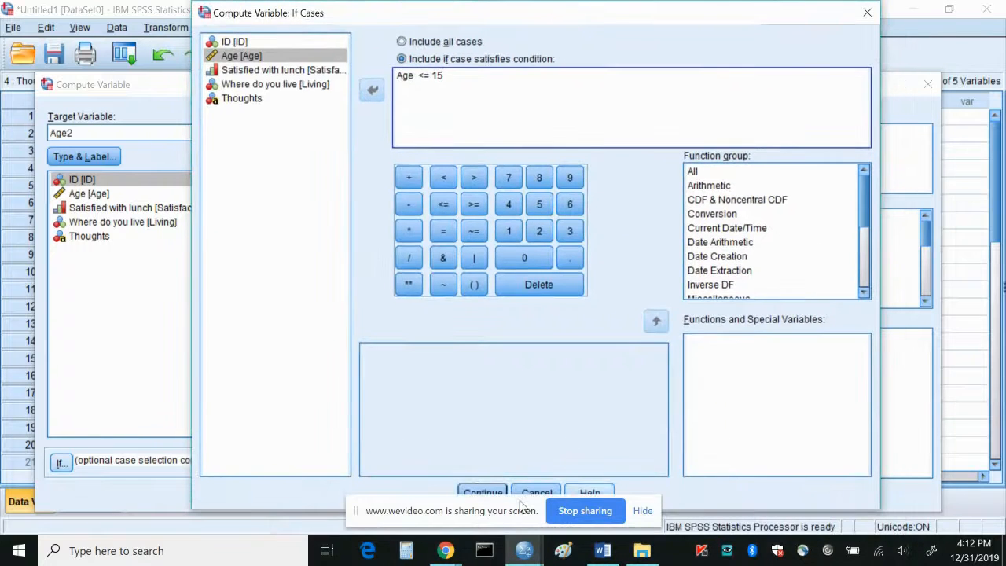
{"action": "left_click", "coordinate": [488, 491]}
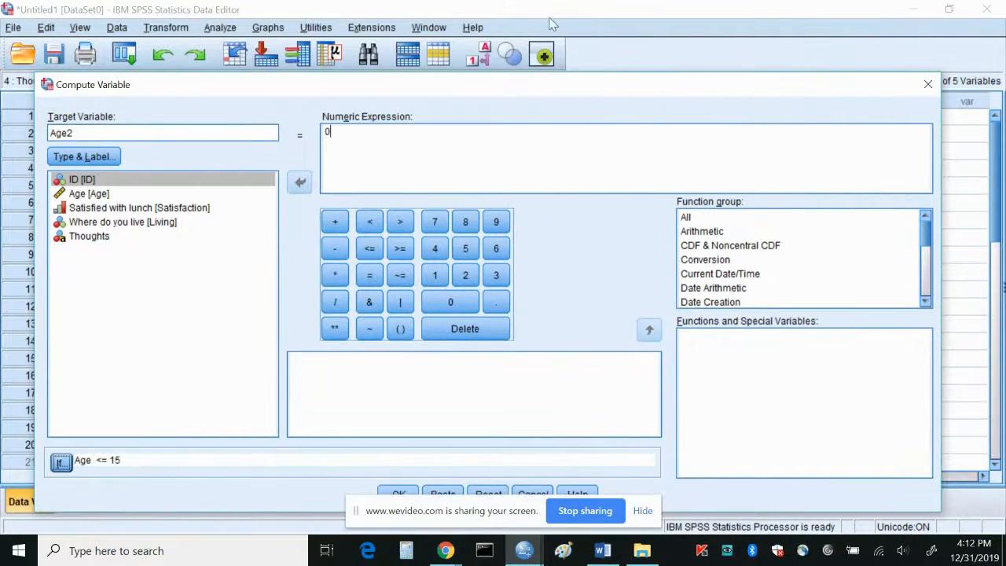
Paste the Age2 computation as command syntax and view the Syntax Editor over the data before returning it to full size
{"action": "left_click_drag", "start_coordinate": [558, 86], "coordinate": [554, 35]}
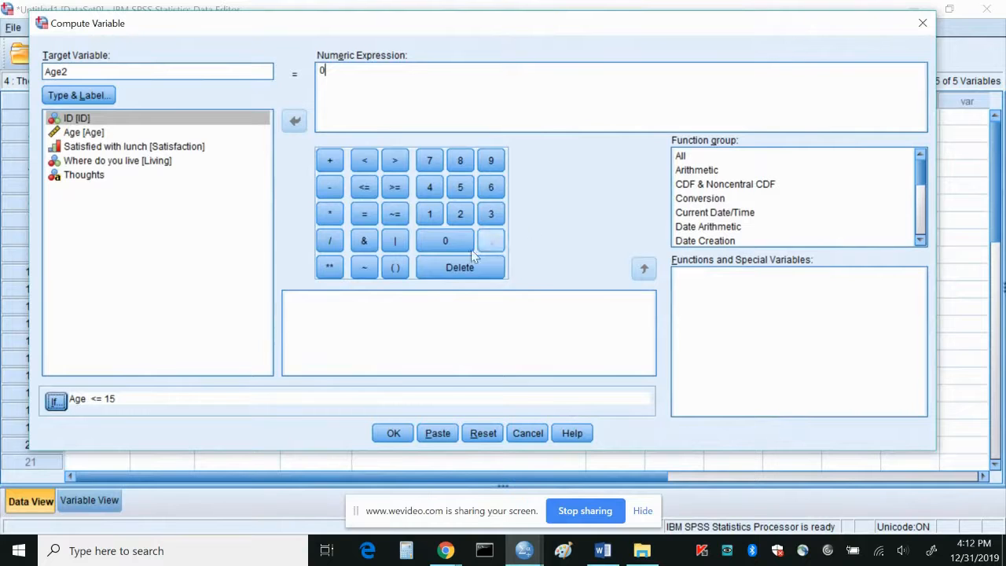
{"action": "left_click", "coordinate": [440, 435]}
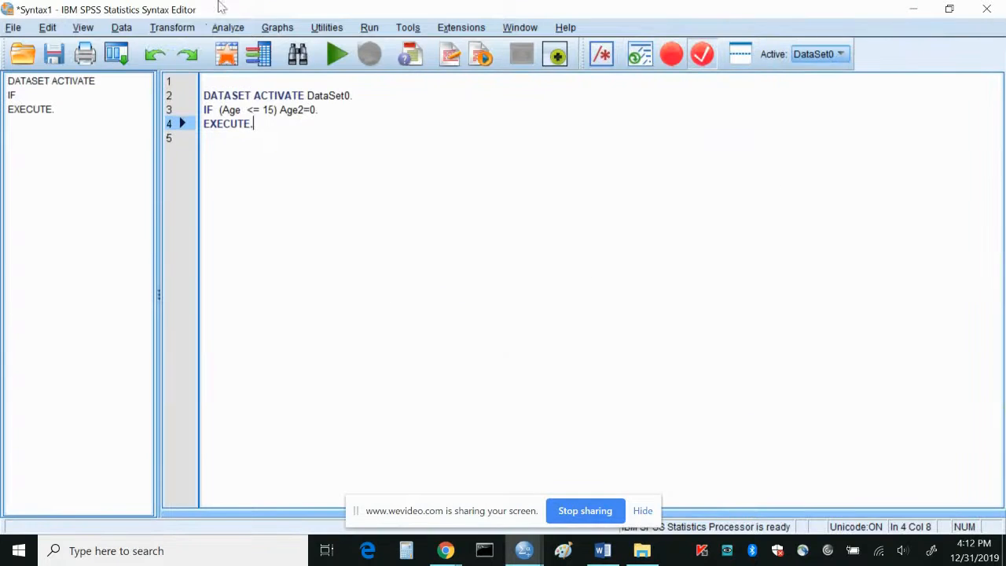
{"action": "double_click", "coordinate": [275, 10]}
{"action": "left_click_drag", "start_coordinate": [276, 13], "coordinate": [580, 106]}
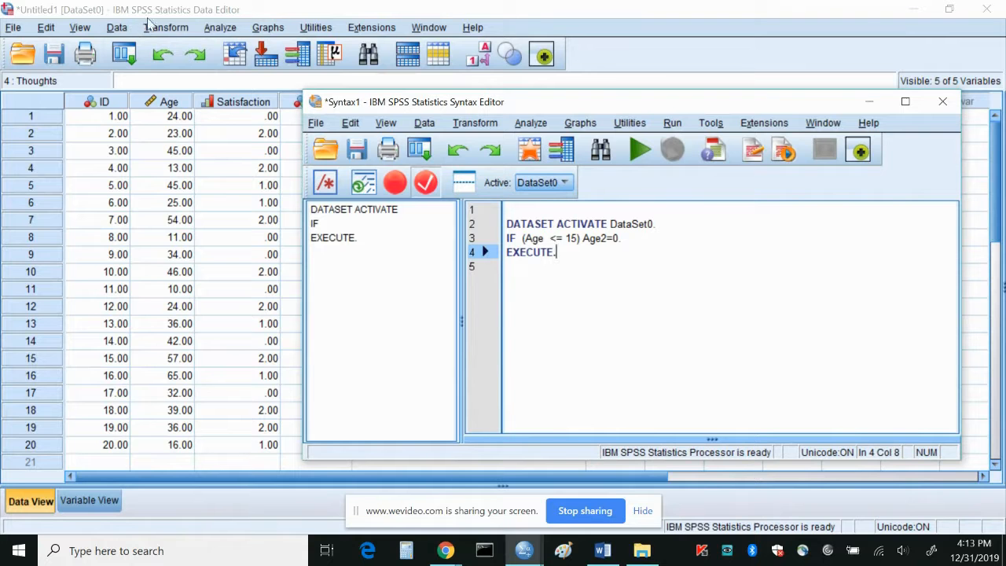
{"action": "left_click_drag", "start_coordinate": [634, 106], "coordinate": [557, 71]}
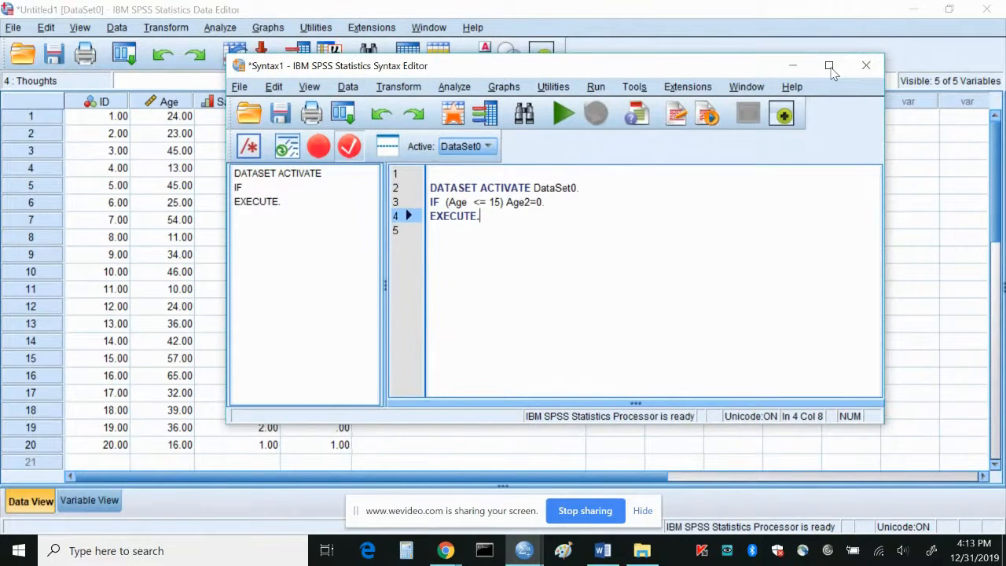
{"action": "left_click", "coordinate": [829, 66]}
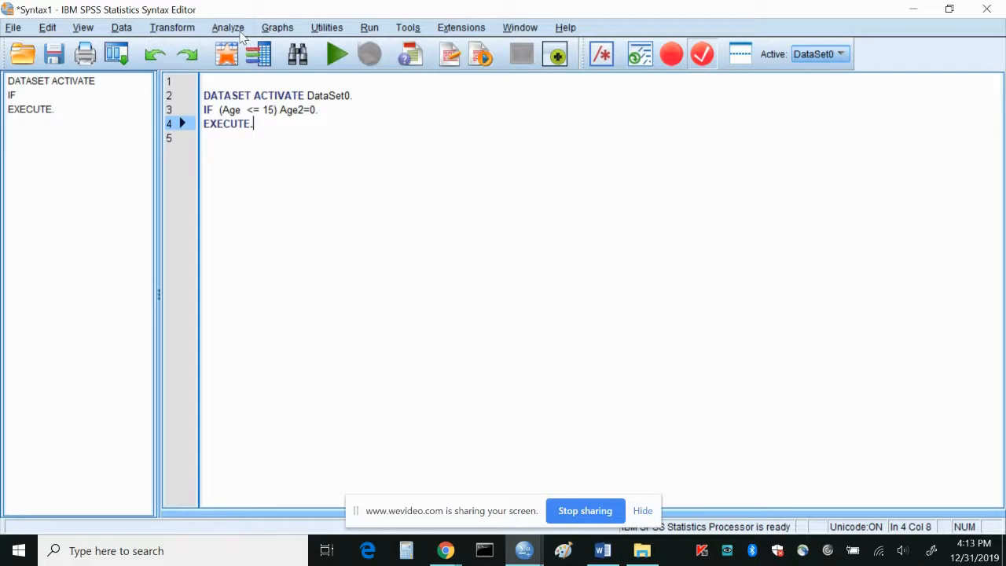
Add blank lines below the EXECUTE command in the syntax and place the cursor there
{"action": "left_click", "coordinate": [367, 108]}
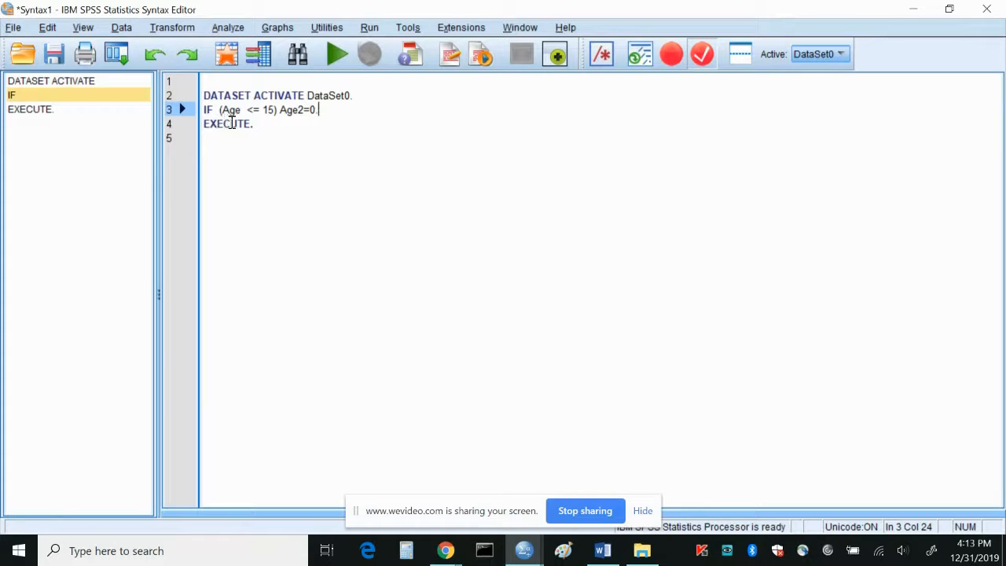
{"action": "type", "text": "."}
{"action": "left_click", "coordinate": [335, 204]}
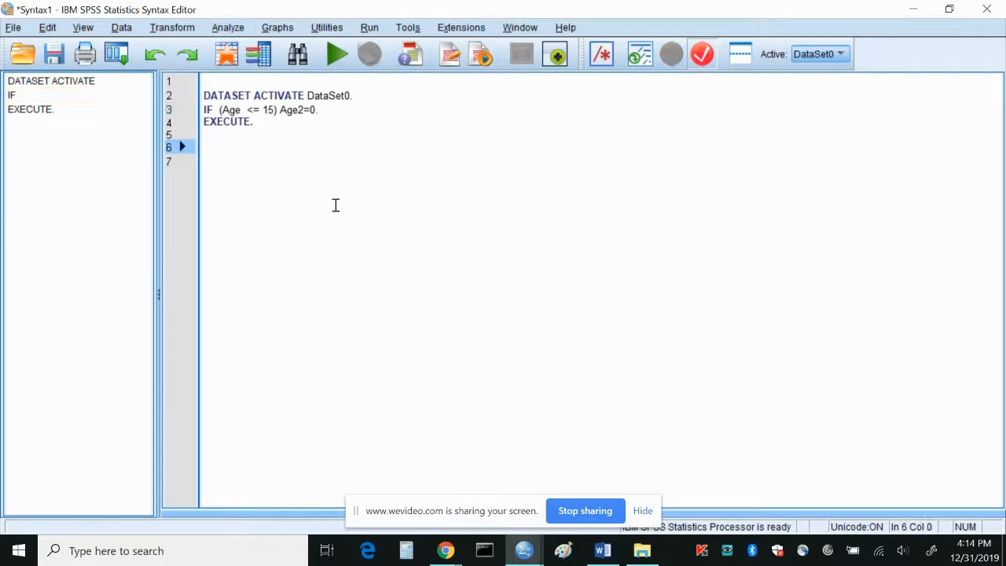
Reopen Compute Variable for Age2 and set its numeric expression to 1
{"action": "left_click", "coordinate": [182, 31]}
{"action": "left_click", "coordinate": [187, 50]}
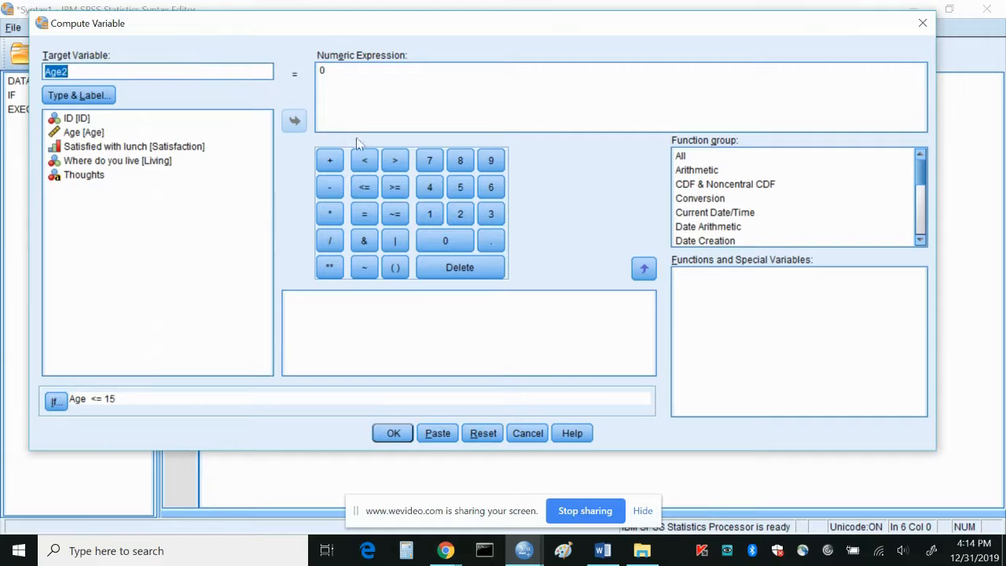
{"action": "left_click", "coordinate": [345, 70]}
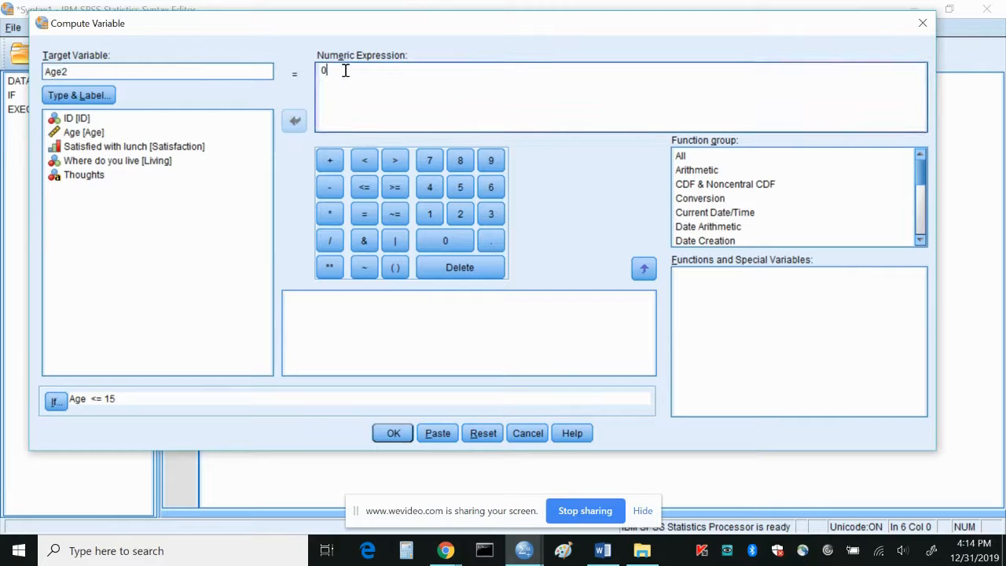
{"action": "key", "text": "BackSpace"}
{"action": "type", "text": "1"}
Change the case condition for computing Age2 to Age >= 16
{"action": "left_click", "coordinate": [53, 402]}
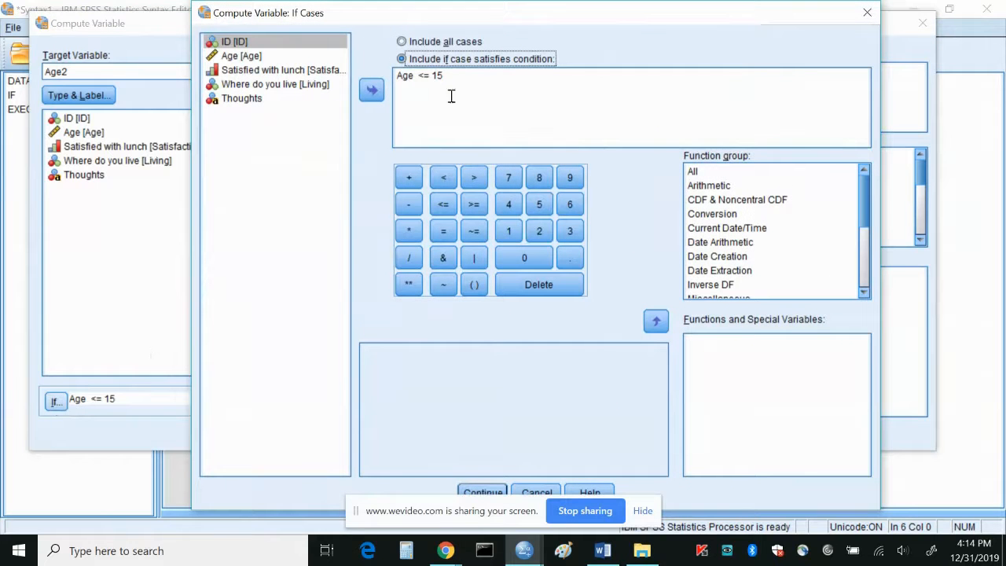
{"action": "left_click", "coordinate": [422, 75]}
{"action": "left_click_drag", "start_coordinate": [422, 76], "coordinate": [433, 76]}
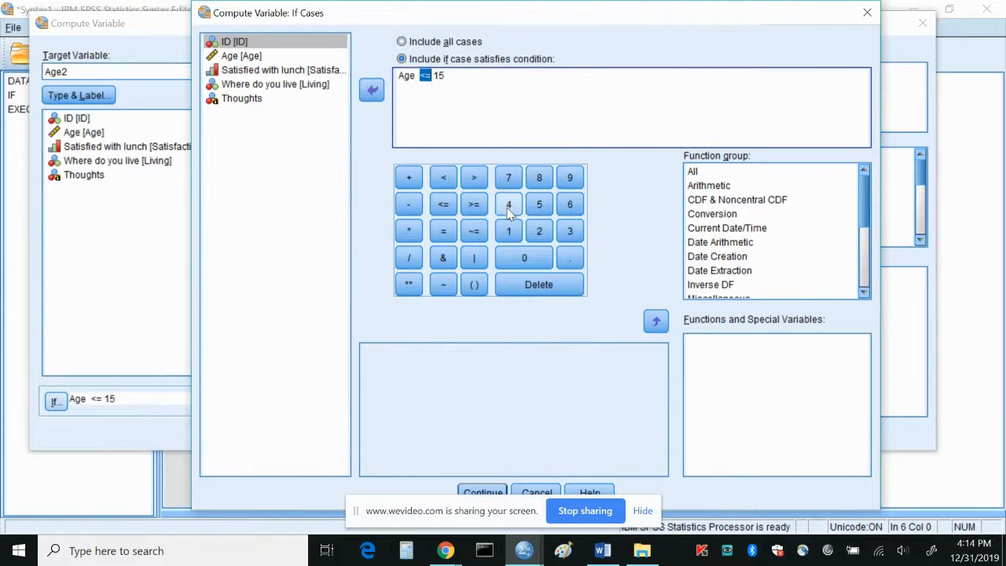
{"action": "left_click", "coordinate": [471, 205]}
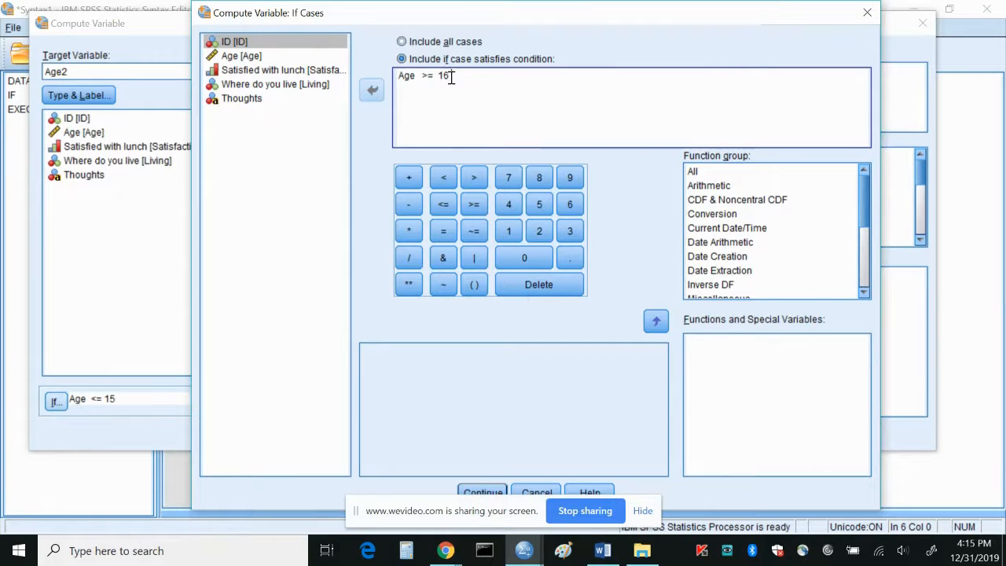
Extend the case condition with & Age <= 20 and paste the Age2 computation as syntax
{"action": "left_click", "coordinate": [443, 257]}
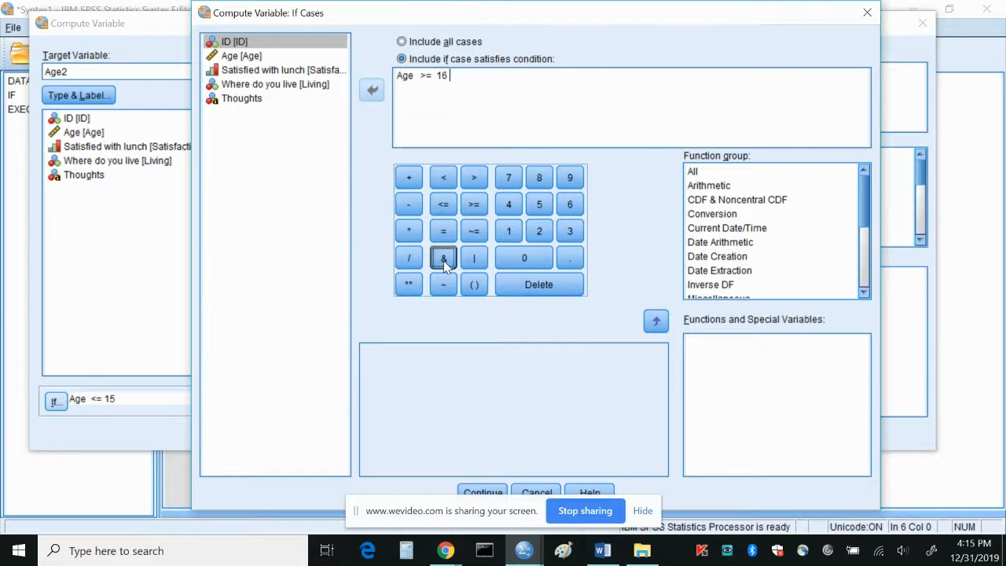
{"action": "left_click", "coordinate": [280, 58]}
{"action": "left_click", "coordinate": [374, 90]}
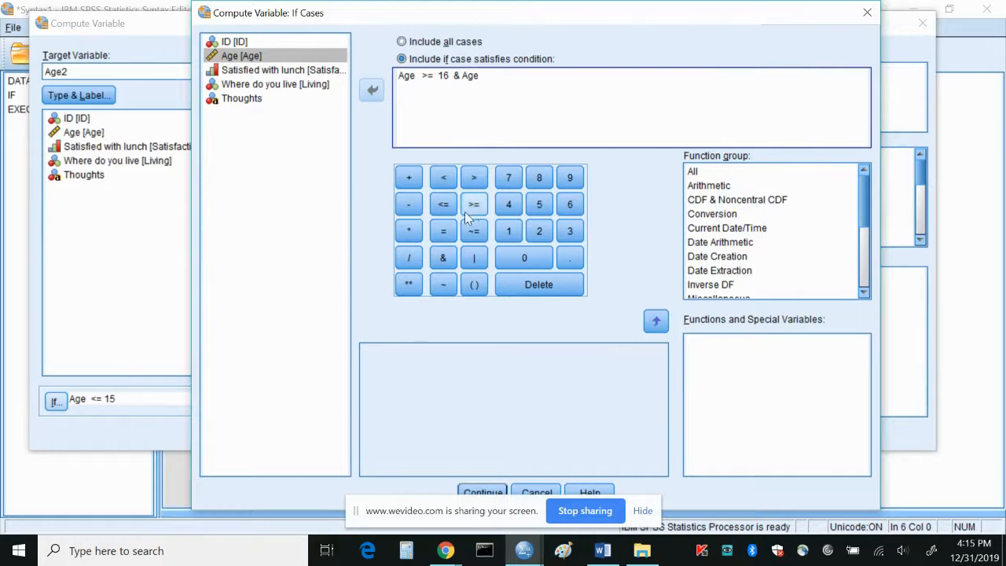
{"action": "left_click", "coordinate": [444, 204]}
{"action": "left_click", "coordinate": [540, 231]}
{"action": "left_click", "coordinate": [521, 257]}
{"action": "left_click", "coordinate": [482, 493]}
{"action": "left_click", "coordinate": [437, 433]}
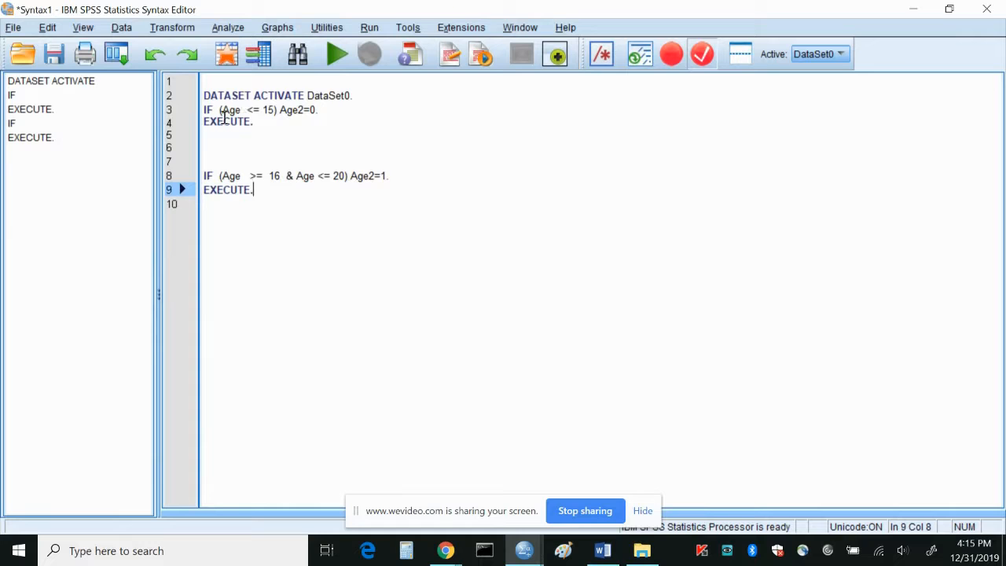
Delete the first EXECUTE command with the blank lines below it, and insert five blank lines above the remaining EXECUTE
{"action": "left_click_drag", "start_coordinate": [204, 121], "coordinate": [268, 154]}
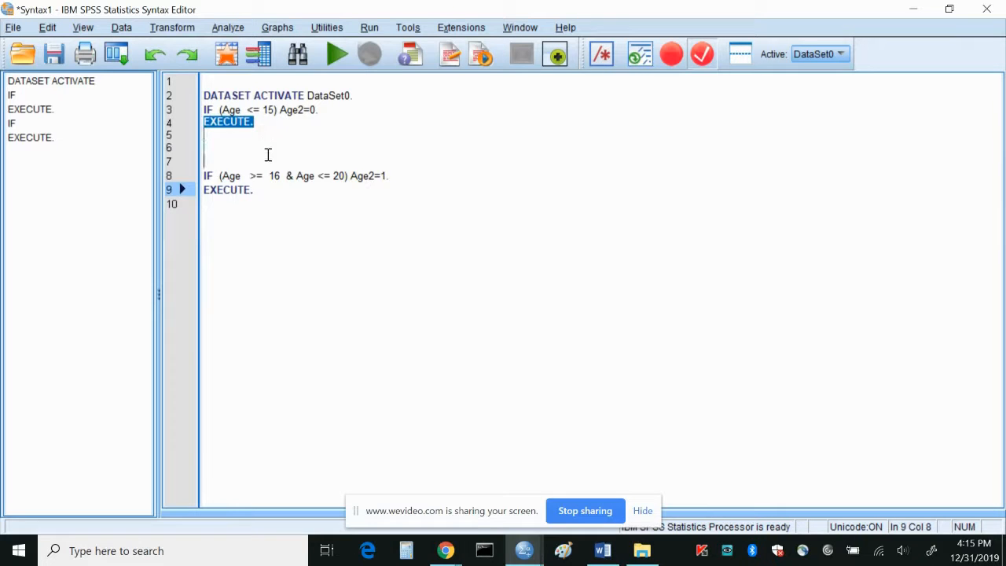
{"action": "key", "text": "Delete"}
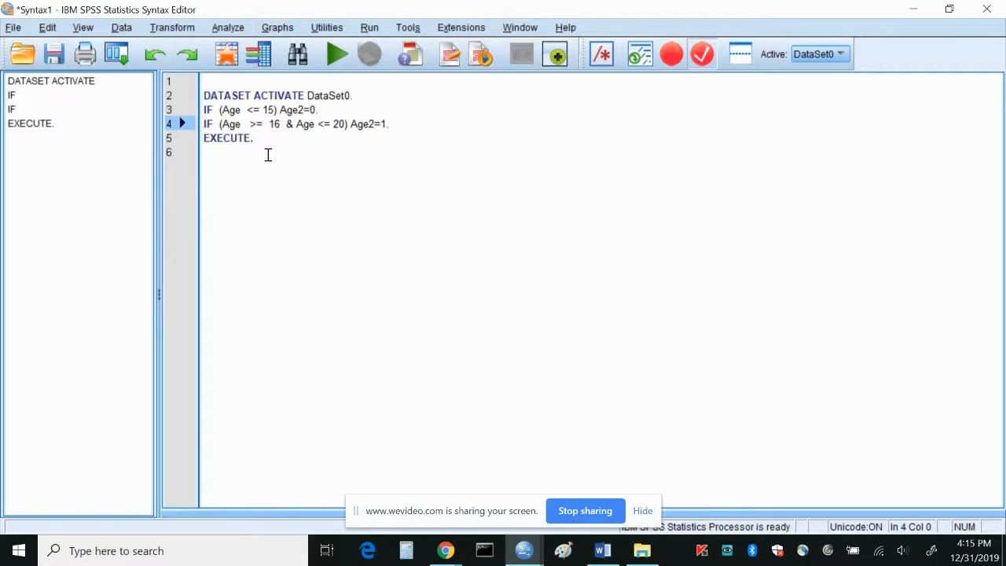
{"action": "key", "text": "Down"}
{"action": "key", "text": "Return"}
{"action": "key", "text": "Return"}
{"action": "key", "text": "Return"}
{"action": "key", "text": "Return"}
{"action": "key", "text": "Return"}
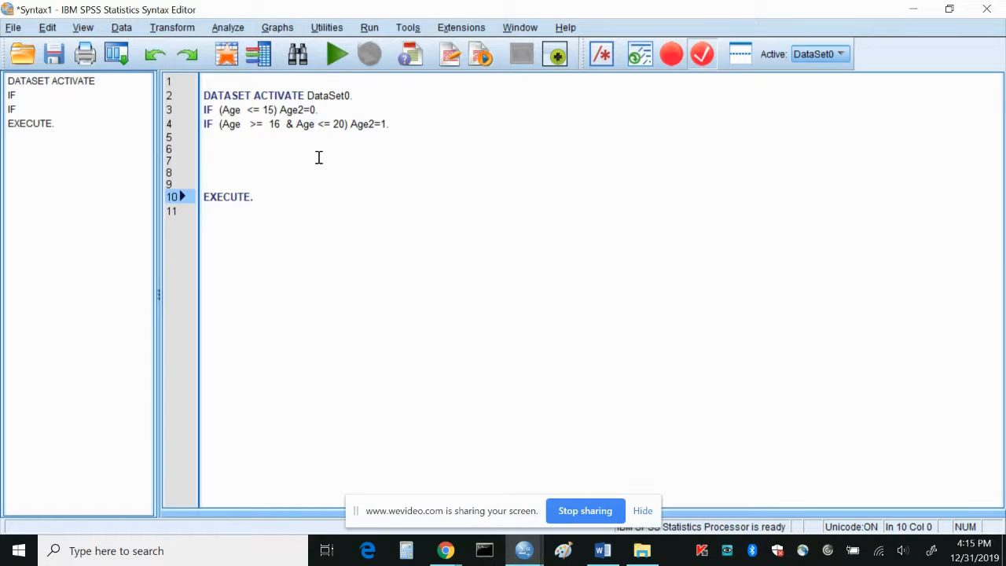
Duplicate the IF command for ages 16 to 20 onto the empty line directly below it
{"action": "left_click", "coordinate": [392, 124]}
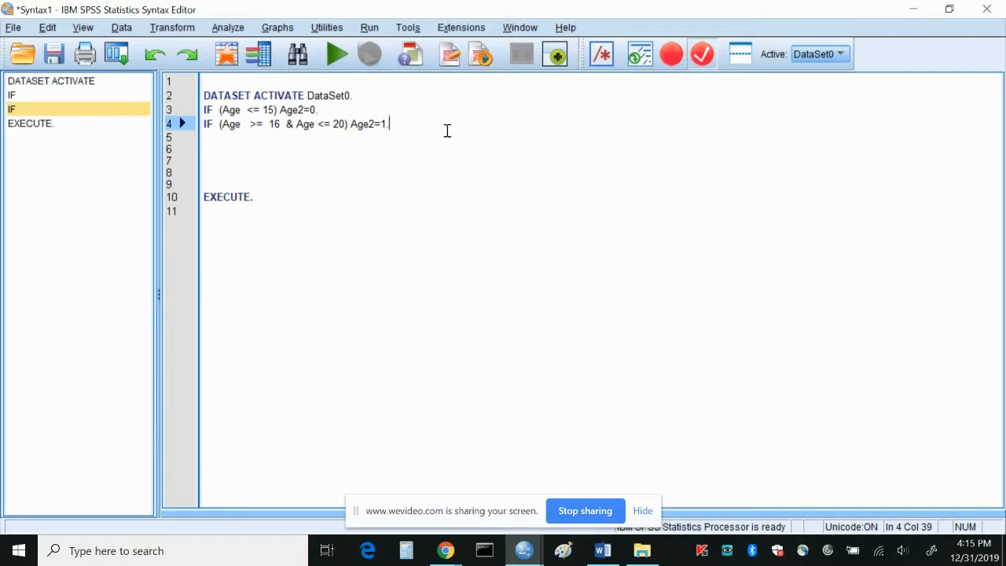
{"action": "left_click_drag", "start_coordinate": [406, 124], "coordinate": [202, 126]}
{"action": "key", "text": "ctrl+c"}
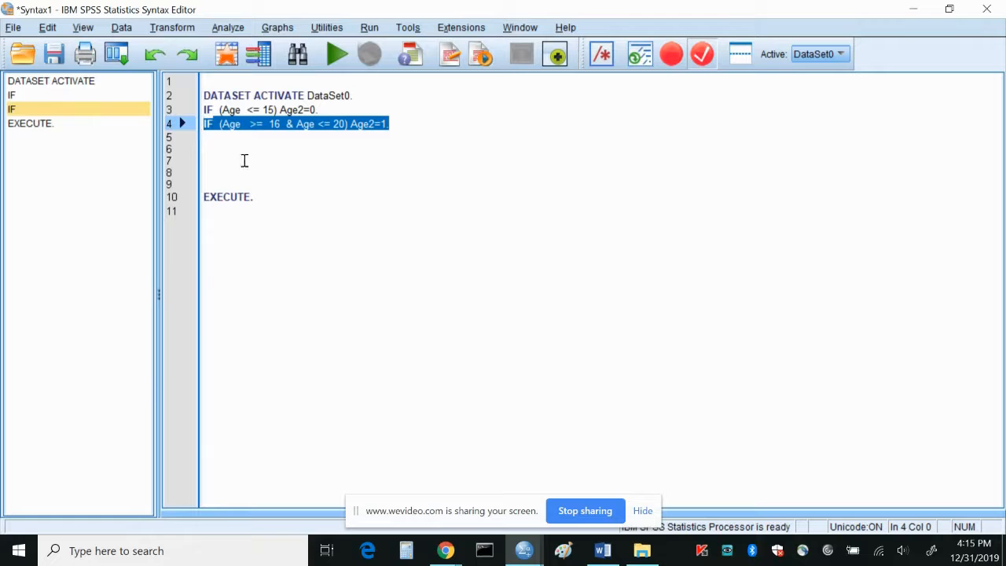
{"action": "left_click", "coordinate": [225, 145]}
{"action": "left_click", "coordinate": [207, 135]}
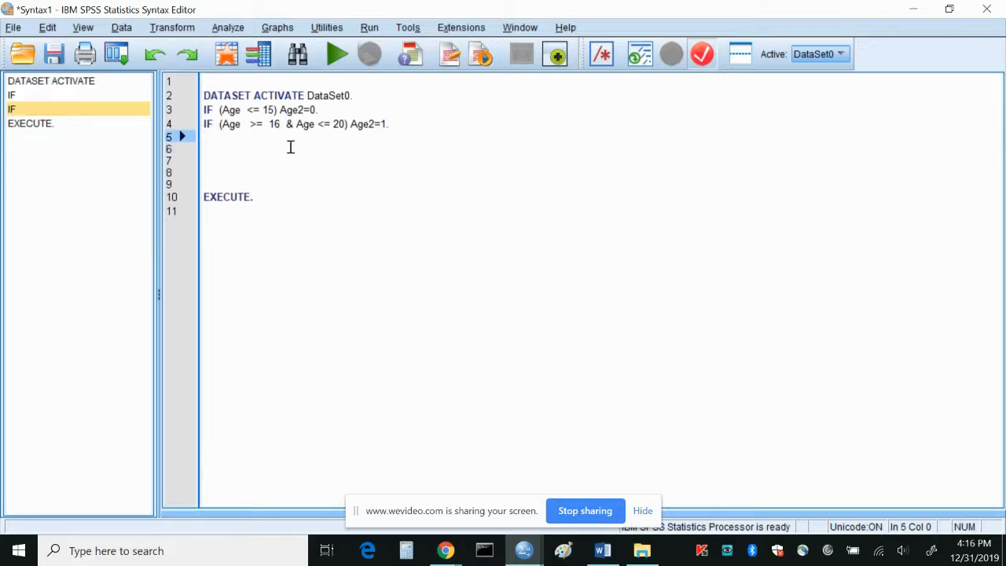
{"action": "key", "text": "ctrl+v"}
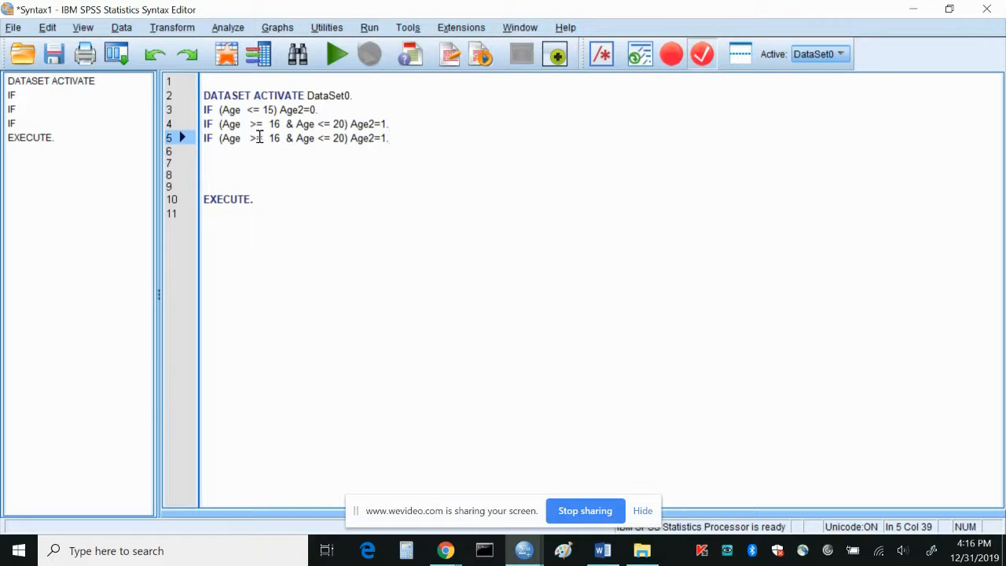
Edit the duplicated IF command to Age >= 21 & Age <= 25 with Age2=2
{"action": "left_click_drag", "start_coordinate": [268, 138], "coordinate": [282, 138]}
{"action": "type", "text": "21"}
{"action": "left_click_drag", "start_coordinate": [338, 138], "coordinate": [346, 138]}
{"action": "type", "text": "5"}
{"action": "left_click", "coordinate": [385, 139]}
{"action": "key", "text": "BackSpace"}
{"action": "type", "text": "2"}
Add another copy of the IF command below, edited to Age >= 26 & Age <= 30 with Age2=3
{"action": "key", "text": "Return"}
{"action": "key", "text": "ctrl+v"}
{"action": "left_click", "coordinate": [273, 151]}
{"action": "key", "text": "BackSpace"}
{"action": "type", "text": "2"}
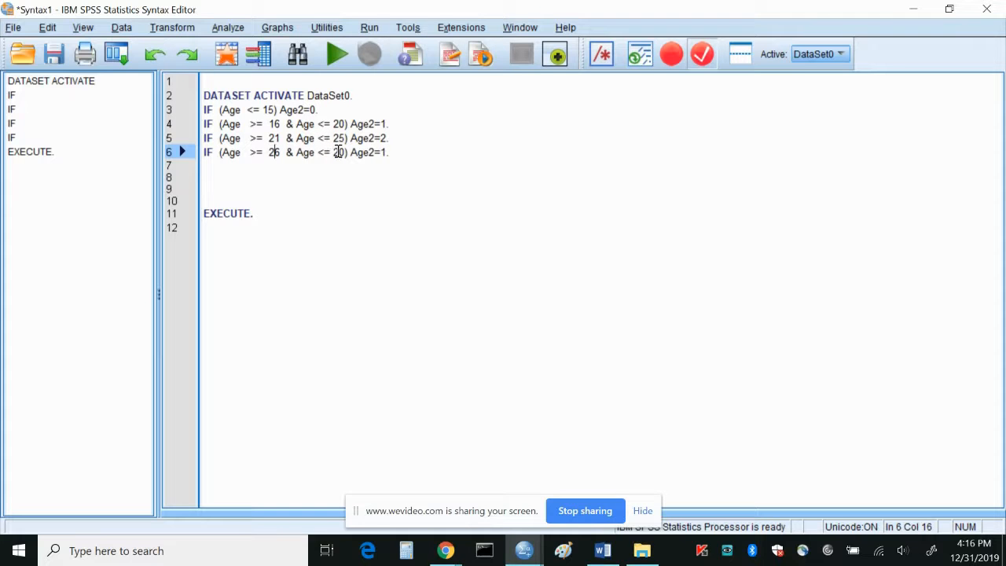
{"action": "left_click", "coordinate": [338, 152]}
{"action": "key", "text": "BackSpace"}
{"action": "type", "text": "3"}
{"action": "left_click", "coordinate": [388, 151]}
{"action": "key", "text": "BackSpace"}
{"action": "type", "text": "3"}
Add an IF command on the following line for Age >= 31 & Age <= 35 with Age2=4
{"action": "key", "text": "Return"}
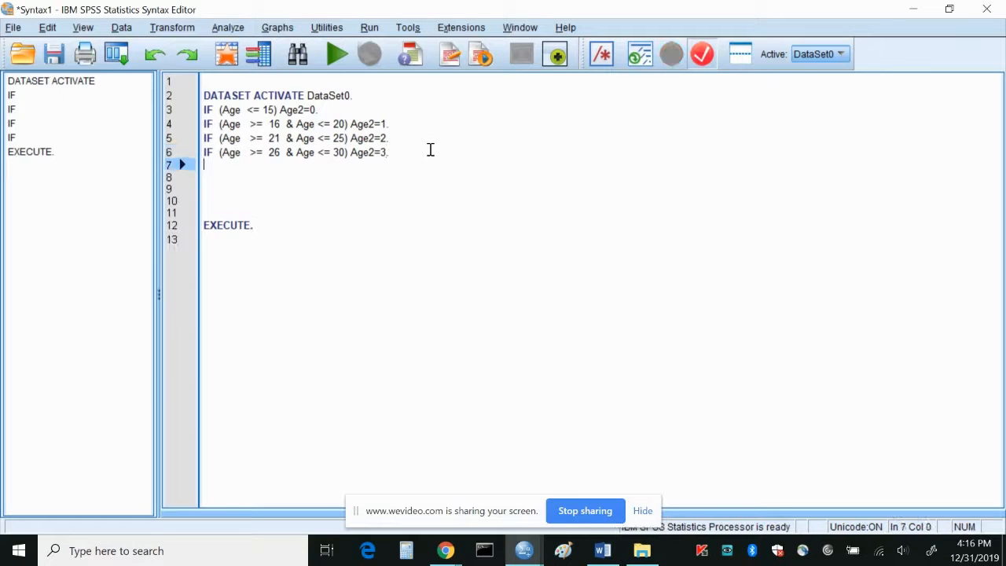
{"action": "key", "text": "ctrl+v"}
{"action": "left_click", "coordinate": [304, 161]}
{"action": "key", "text": "Left"}
{"action": "type", "text": "31"}
{"action": "key", "text": "Delete"}
{"action": "key", "text": "Delete"}
{"action": "key", "text": "Right"}
{"action": "key", "text": "Right"}
{"action": "key", "text": "Right"}
{"action": "key", "text": "Right"}
{"action": "key", "text": "Right"}
{"action": "key", "text": "Right"}
{"action": "key", "text": "Right"}
{"action": "key", "text": "Right"}
{"action": "key", "text": "Right"}
{"action": "key", "text": "Right"}
{"action": "key", "text": "Right"}
{"action": "type", "text": "35"}
{"action": "key", "text": "Delete"}
{"action": "key", "text": "Delete"}
{"action": "key", "text": "Right"}
{"action": "key", "text": "Right"}
{"action": "key", "text": "Right"}
{"action": "key", "text": "Right"}
{"action": "key", "text": "Right"}
{"action": "key", "text": "Right"}
{"action": "key", "text": "Right"}
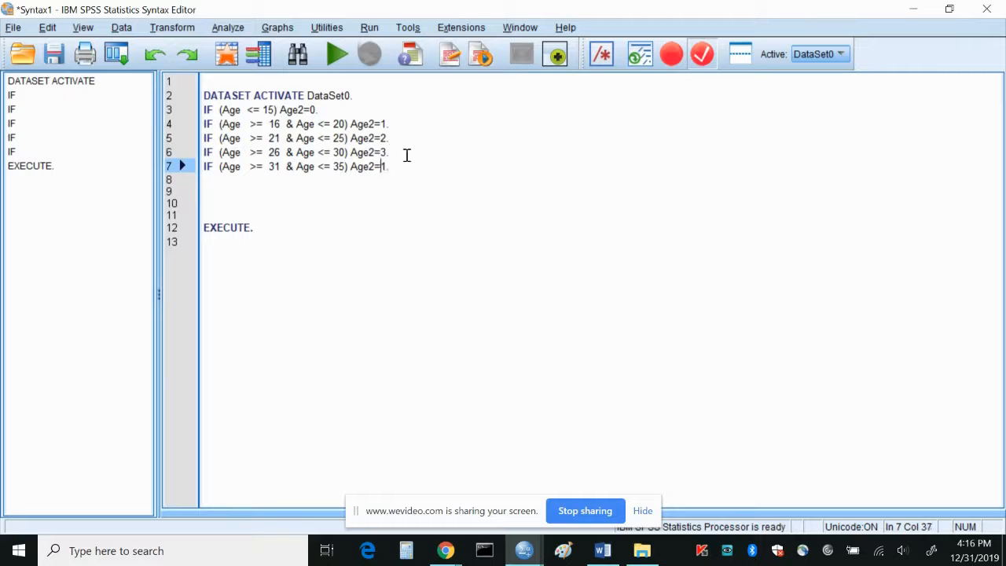
{"action": "type", "text": "4"}
{"action": "key", "text": "Delete"}
{"action": "key", "text": "Right"}
Add an IF command on the following line for Age >= 36 & Age <= 40 with Age2=5
{"action": "key", "text": "Return"}
{"action": "key", "text": "ctrl+v"}
{"action": "left_click", "coordinate": [274, 179]}
{"action": "key", "text": "BackSpace"}
{"action": "type", "text": "3"}
{"action": "key", "text": "Right"}
{"action": "key", "text": "Right"}
{"action": "key", "text": "Right"}
{"action": "key", "text": "Right"}
{"action": "key", "text": "Right"}
{"action": "key", "text": "Right"}
{"action": "key", "text": "Right"}
{"action": "key", "text": "Right"}
{"action": "key", "text": "Right"}
{"action": "key", "text": "Right"}
{"action": "key", "text": "Right"}
{"action": "key", "text": "Right"}
{"action": "key", "text": "Right"}
{"action": "key", "text": "BackSpace"}
{"action": "type", "text": "4"}
{"action": "left_click", "coordinate": [384, 181]}
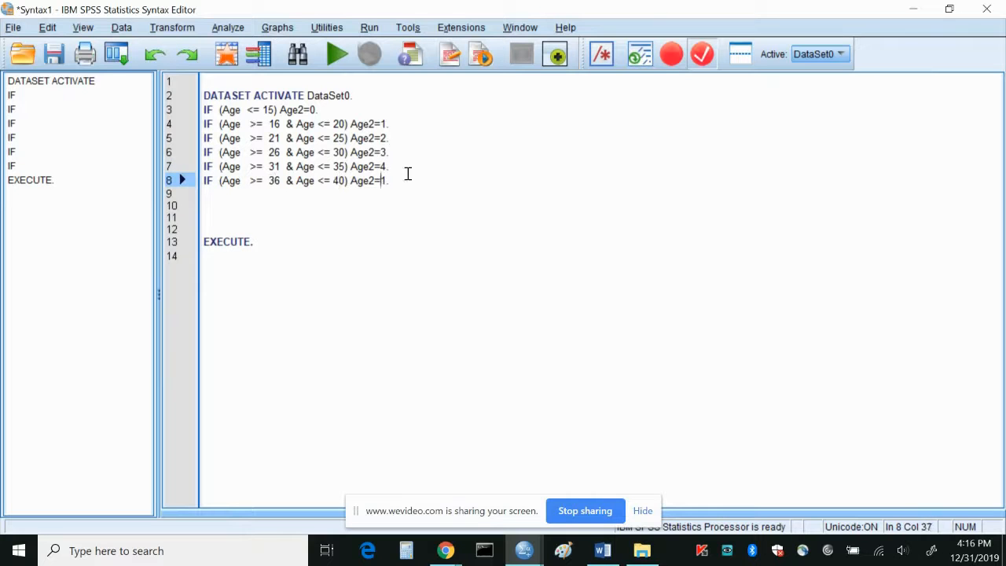
{"action": "type", "text": "5"}
{"action": "key", "text": "Delete"}
{"action": "key", "text": "Right"}
Add an IF command on the following line for Age >= 41 & Age <= 45 with Age2=6
{"action": "key", "text": "Return"}
{"action": "key", "text": "ctrl+v"}
{"action": "left_click", "coordinate": [279, 195]}
{"action": "key", "text": "BackSpace"}
{"action": "key", "text": "BackSpace"}
{"action": "type", "text": "41"}
{"action": "key", "text": "Right"}
{"action": "key", "text": "Right"}
{"action": "key", "text": "Right"}
{"action": "key", "text": "Right"}
{"action": "key", "text": "Right"}
{"action": "key", "text": "Right"}
{"action": "key", "text": "Right"}
{"action": "key", "text": "Right"}
{"action": "key", "text": "Right"}
{"action": "key", "text": "Right"}
{"action": "key", "text": "Right"}
{"action": "key", "text": "Delete"}
{"action": "key", "text": "Delete"}
{"action": "type", "text": "45"}
{"action": "key", "text": "Right"}
{"action": "key", "text": "Right"}
{"action": "key", "text": "Right"}
{"action": "key", "text": "Right"}
{"action": "key", "text": "Right"}
{"action": "key", "text": "Right"}
{"action": "key", "text": "Right"}
{"action": "key", "text": "Delete"}
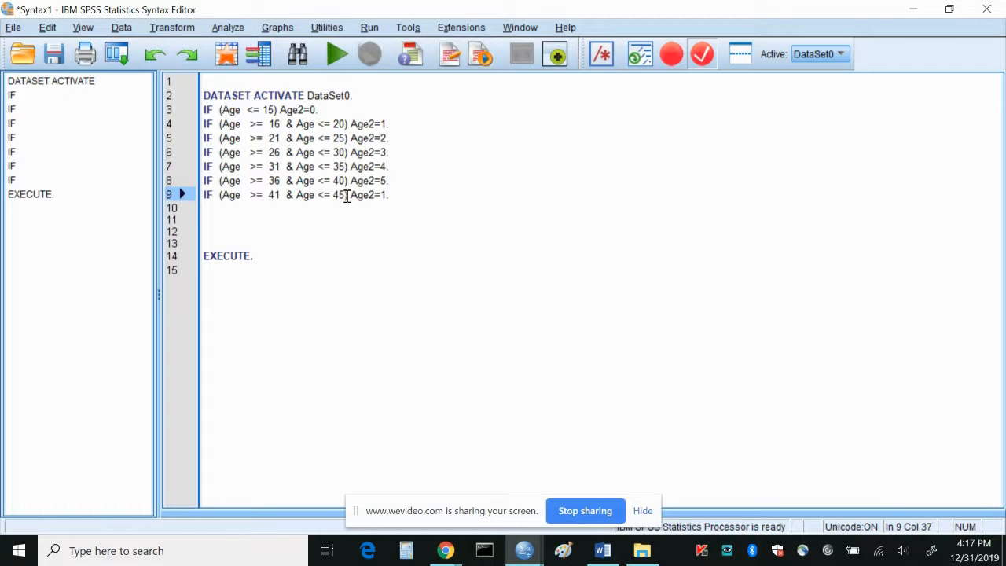
{"action": "type", "text": "6"}
{"action": "key", "text": "Right"}
Add an IF command on the following line for Age >= 46 & Age <= 50 with Age2=7
{"action": "key", "text": "Return"}
{"action": "key", "text": "ctrl+v"}
{"action": "left_click", "coordinate": [274, 209]}
{"action": "key", "text": "BackSpace"}
{"action": "type", "text": "4"}
{"action": "key", "text": "Right"}
{"action": "key", "text": "Right"}
{"action": "key", "text": "Right"}
{"action": "key", "text": "Right"}
{"action": "key", "text": "Right"}
{"action": "key", "text": "Right"}
{"action": "key", "text": "Right"}
{"action": "key", "text": "Right"}
{"action": "key", "text": "Right"}
{"action": "key", "text": "Right"}
{"action": "key", "text": "Right"}
{"action": "key", "text": "Right"}
{"action": "key", "text": "BackSpace"}
{"action": "type", "text": "5"}
{"action": "key", "text": "Right"}
{"action": "key", "text": "Right"}
{"action": "key", "text": "Right"}
{"action": "key", "text": "Right"}
{"action": "key", "text": "Right"}
{"action": "key", "text": "Right"}
{"action": "key", "text": "Right"}
{"action": "key", "text": "Right"}
{"action": "key", "text": "Delete"}
{"action": "type", "text": "7"}
{"action": "key", "text": "Right"}
Add a last IF command with the single condition Age >= 50 and Age2=8
{"action": "key", "text": "Return"}
{"action": "key", "text": "ctrl+v"}
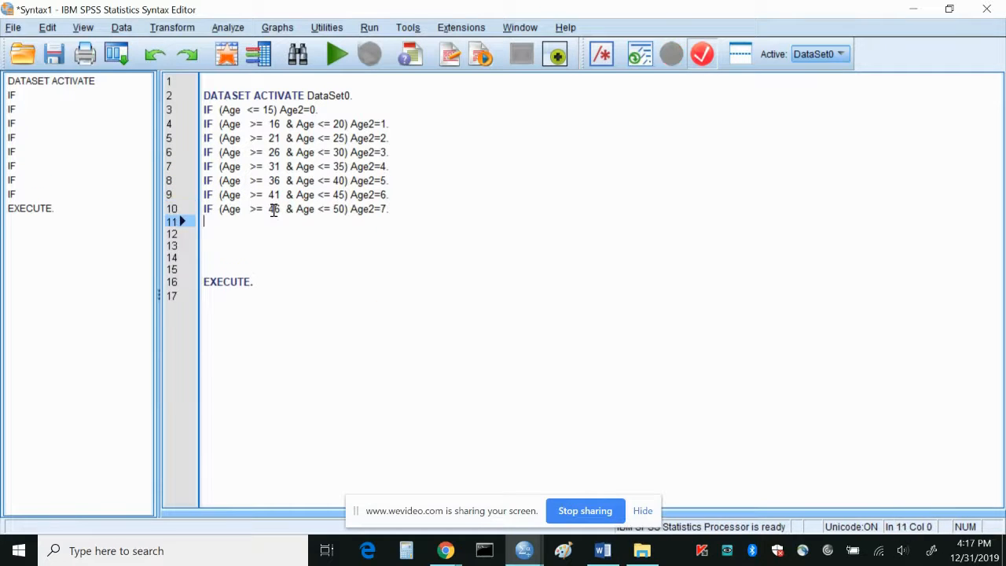
{"action": "left_click", "coordinate": [273, 223]}
{"action": "key", "text": "BackSpace"}
{"action": "key", "text": "Delete"}
{"action": "type", "text": "50"}
{"action": "key", "text": "Delete"}
{"action": "key", "text": "Delete"}
{"action": "key", "text": "Delete"}
{"action": "key", "text": "Delete"}
{"action": "key", "text": "Delete"}
{"action": "key", "text": "Delete"}
{"action": "key", "text": "Delete"}
{"action": "key", "text": "Delete"}
{"action": "key", "text": "Delete"}
{"action": "key", "text": "Delete"}
{"action": "key", "text": "Delete"}
{"action": "key", "text": "Delete"}
{"action": "key", "text": "Delete"}
{"action": "key", "text": "Right"}
{"action": "key", "text": "Right"}
{"action": "key", "text": "Right"}
{"action": "key", "text": "Right"}
{"action": "key", "text": "Right"}
{"action": "key", "text": "Right"}
{"action": "key", "text": "Right"}
{"action": "key", "text": "Delete"}
{"action": "type", "text": "8"}
Remove the blank lines above EXECUTE and change the last IF condition to Age > 50
{"action": "left_click", "coordinate": [206, 239]}
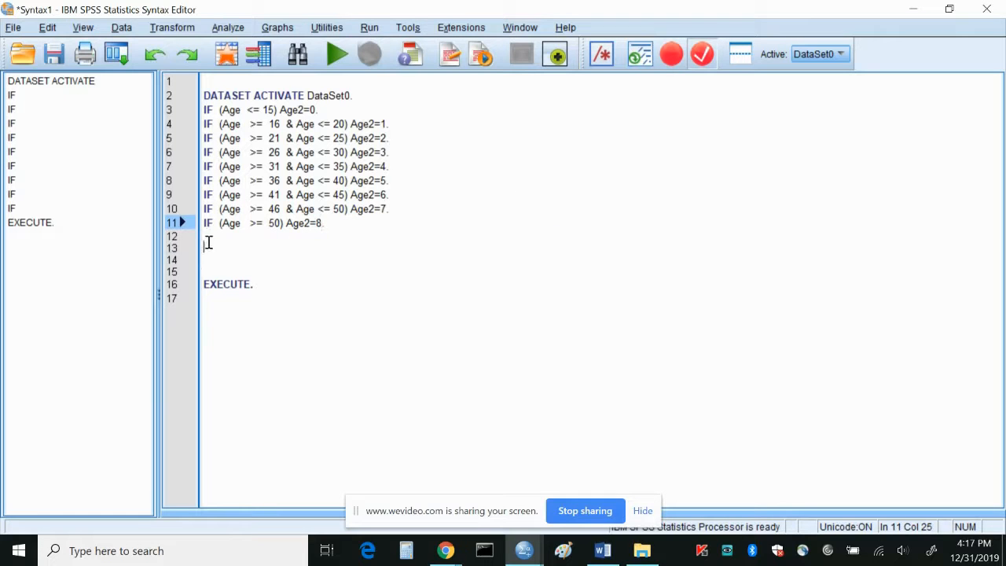
{"action": "key", "text": "Delete"}
{"action": "key", "text": "Delete"}
{"action": "key", "text": "Delete"}
{"action": "key", "text": "Delete"}
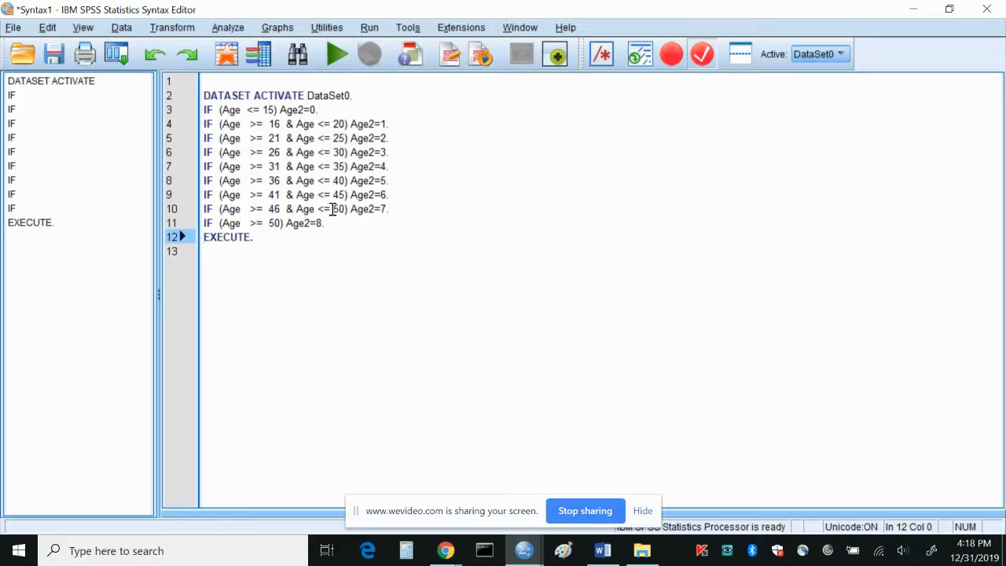
{"action": "left_click", "coordinate": [264, 225]}
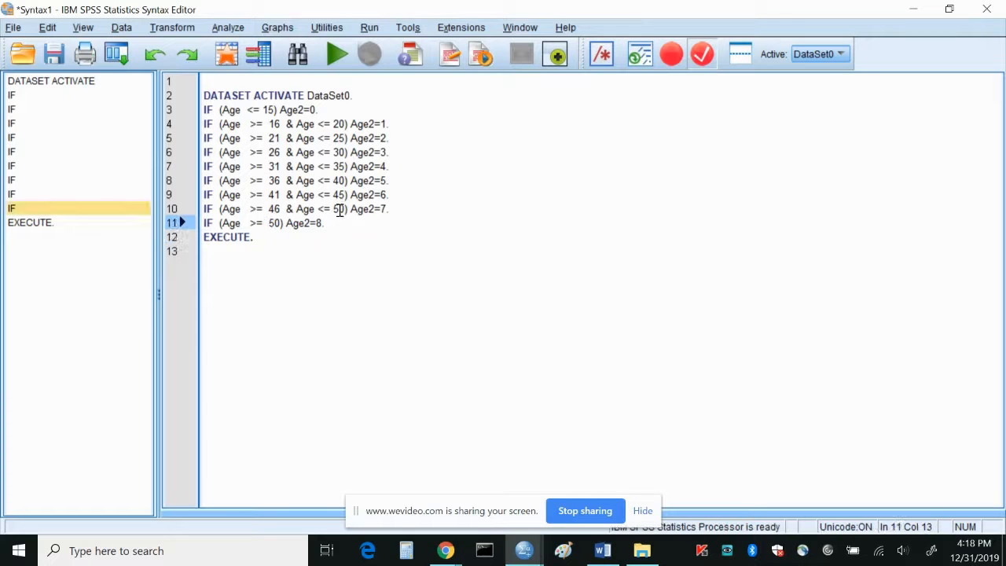
{"action": "key", "text": "BackSpace"}
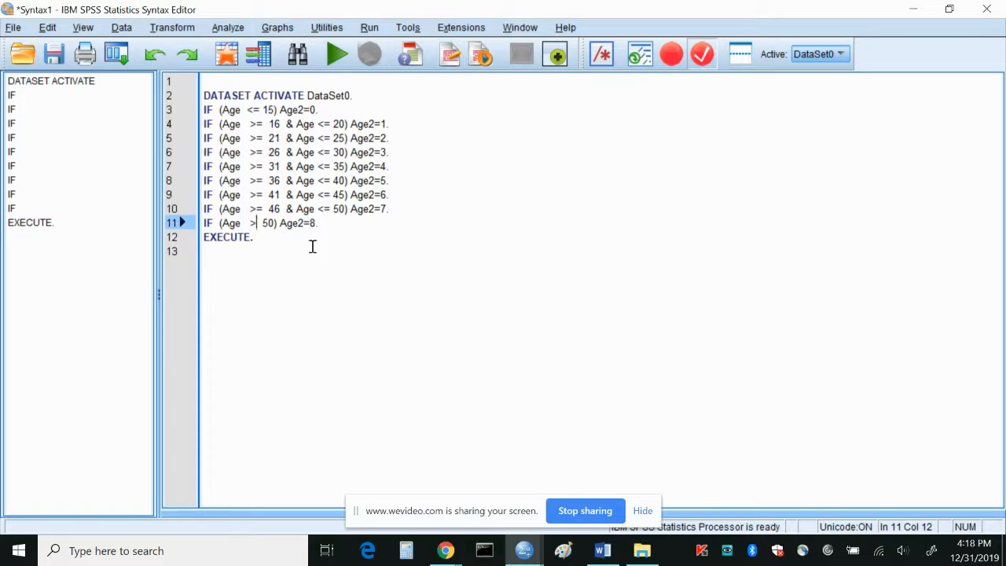
Run the whole recode syntax from DATASET ACTIVATE through EXECUTE
{"action": "left_click", "coordinate": [264, 240]}
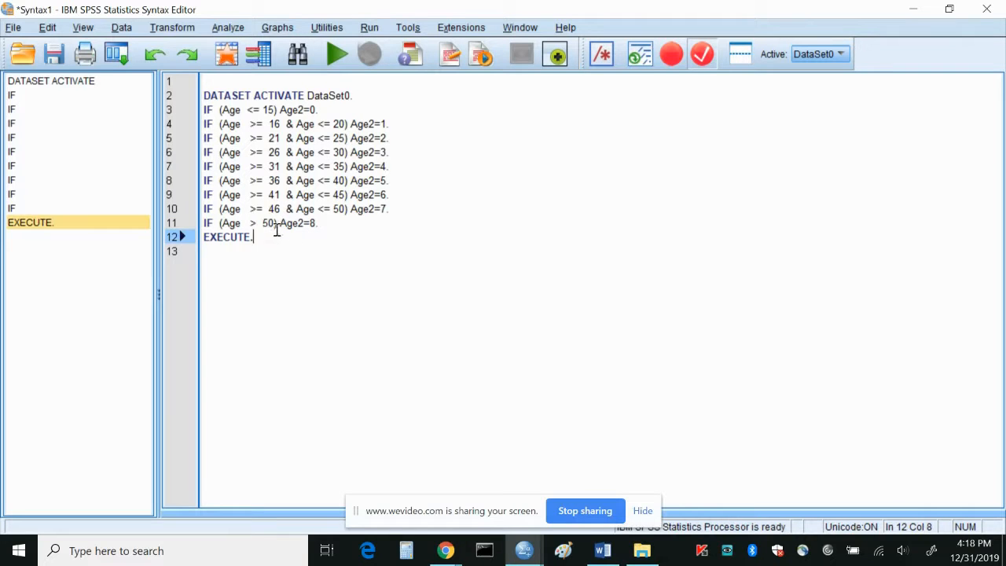
{"action": "left_click_drag", "start_coordinate": [252, 236], "coordinate": [203, 95]}
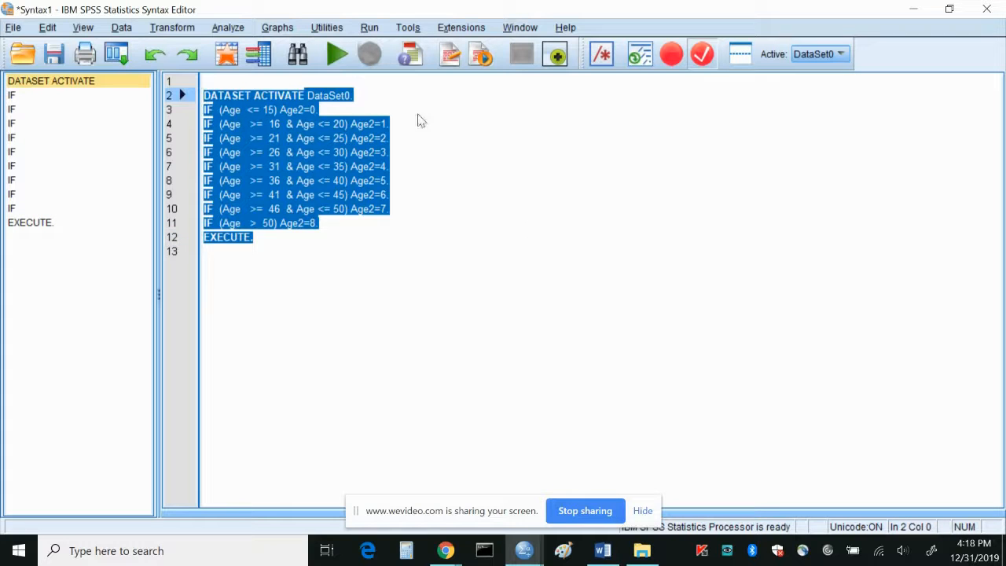
{"action": "left_click", "coordinate": [338, 56]}
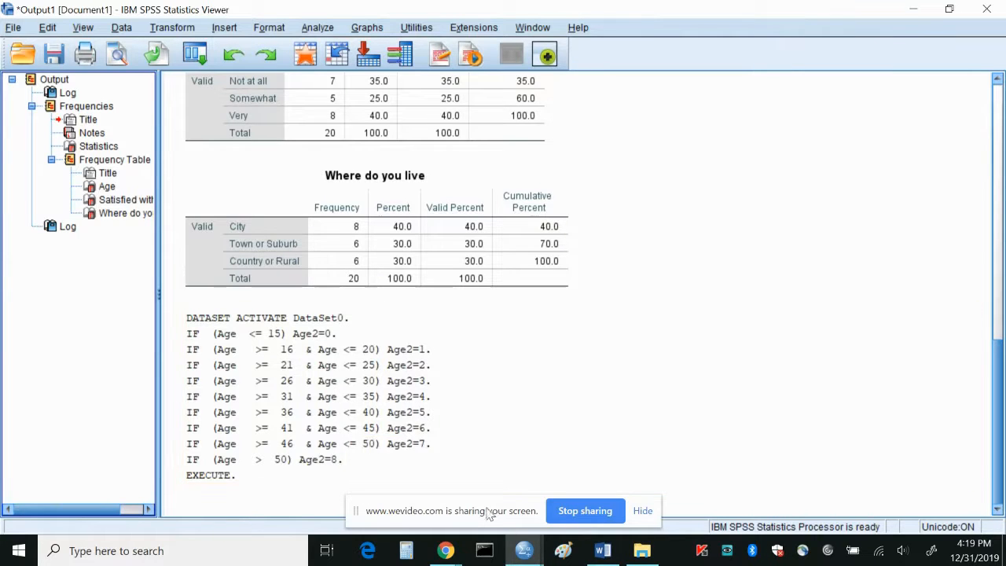
In the Data Editor, move the Age2 variable directly below Age and give it the label "Age recode"
{"action": "left_click", "coordinate": [523, 550]}
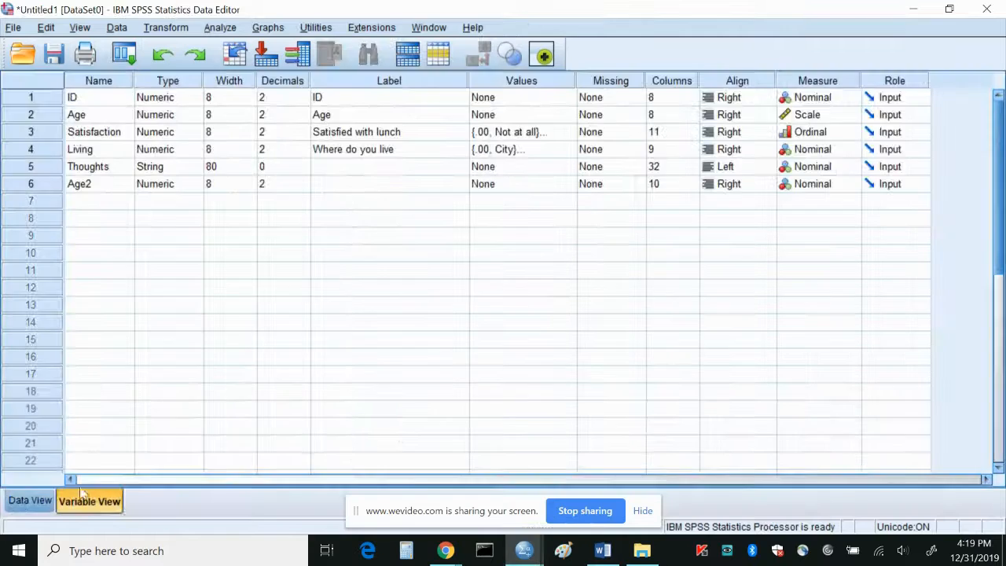
{"action": "left_click", "coordinate": [31, 184]}
{"action": "left_click_drag", "start_coordinate": [39, 182], "coordinate": [50, 127]}
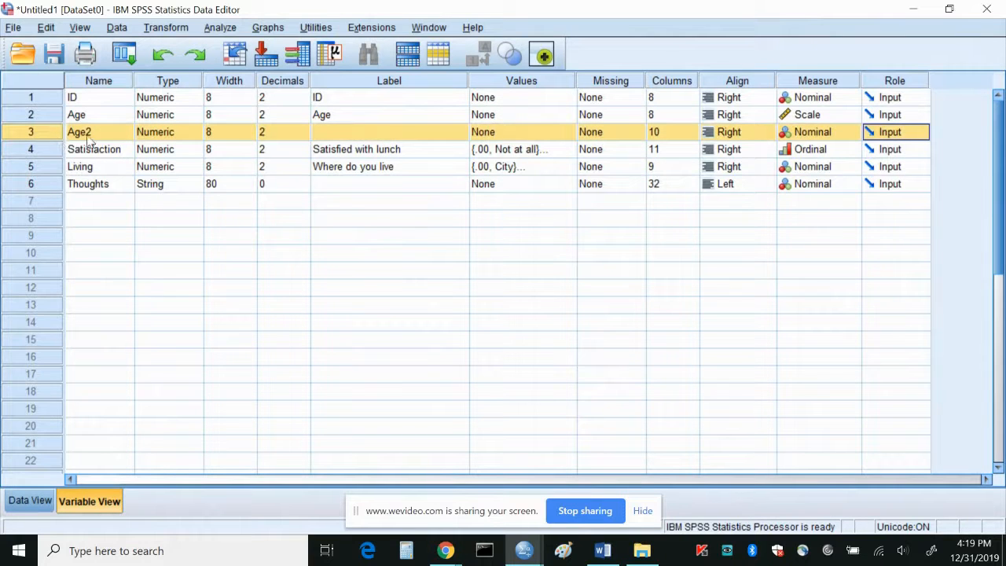
{"action": "left_click", "coordinate": [416, 137]}
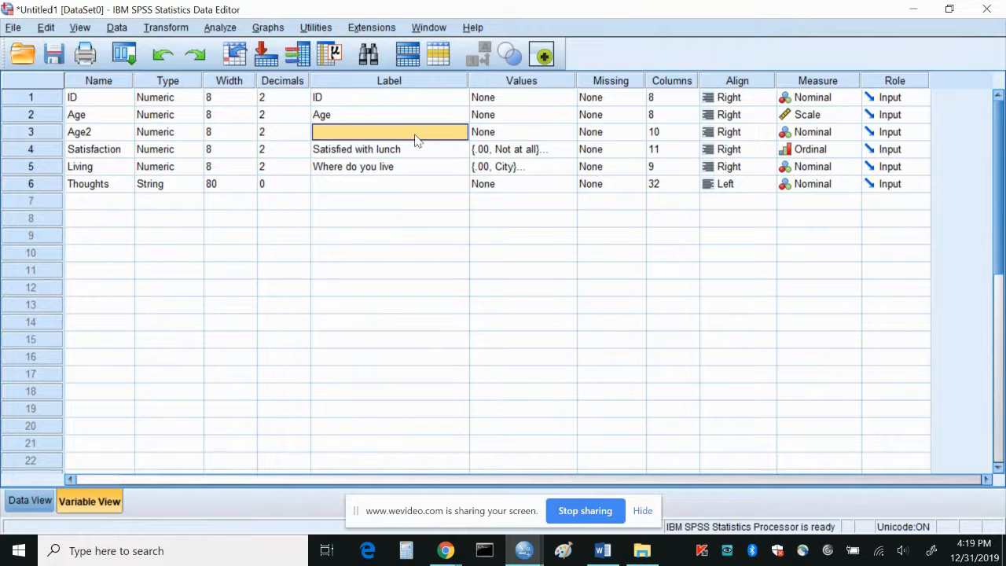
{"action": "type", "text": "Age recode"}
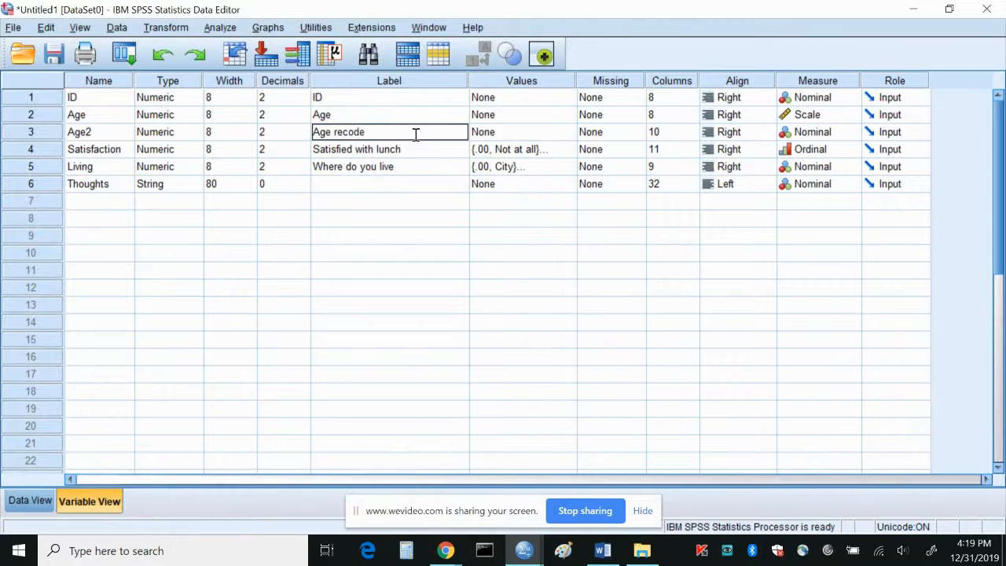
Add value labels to Age2: 0 = "15 and under" and 1 = "16-20"
{"action": "left_click", "coordinate": [570, 132]}
{"action": "left_click", "coordinate": [570, 133]}
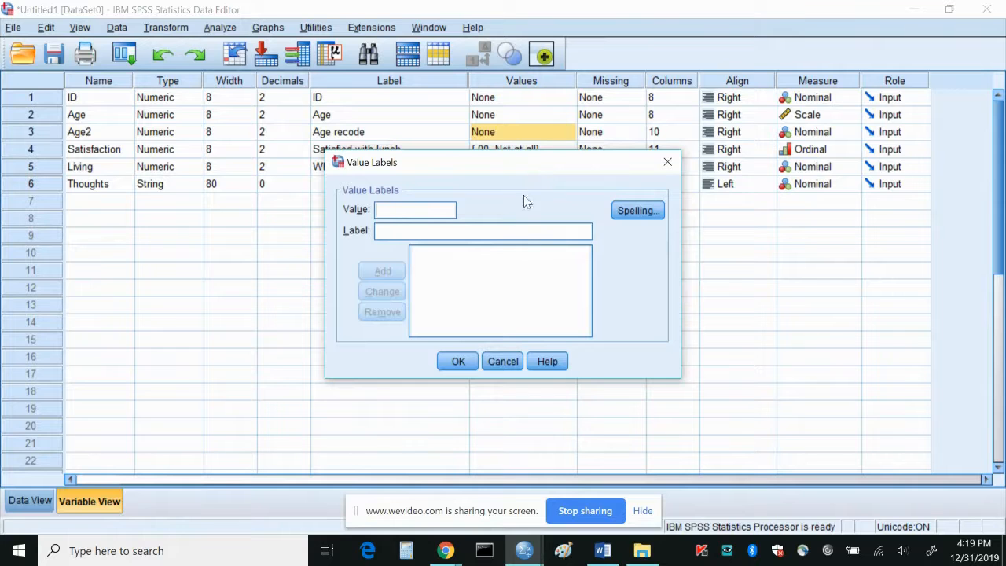
{"action": "type", "text": "015 and under"}
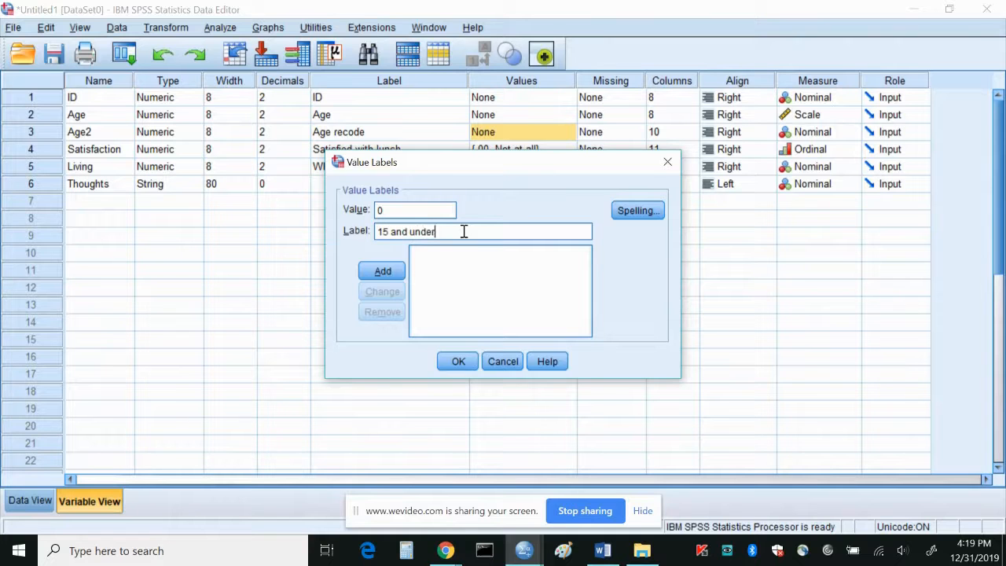
{"action": "left_click", "coordinate": [383, 270]}
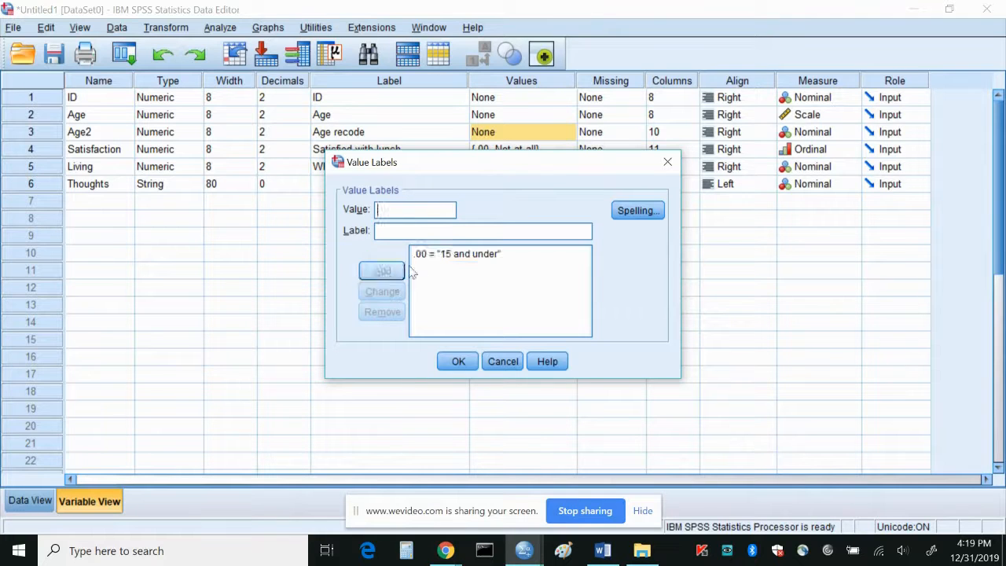
{"action": "type", "text": "11"}
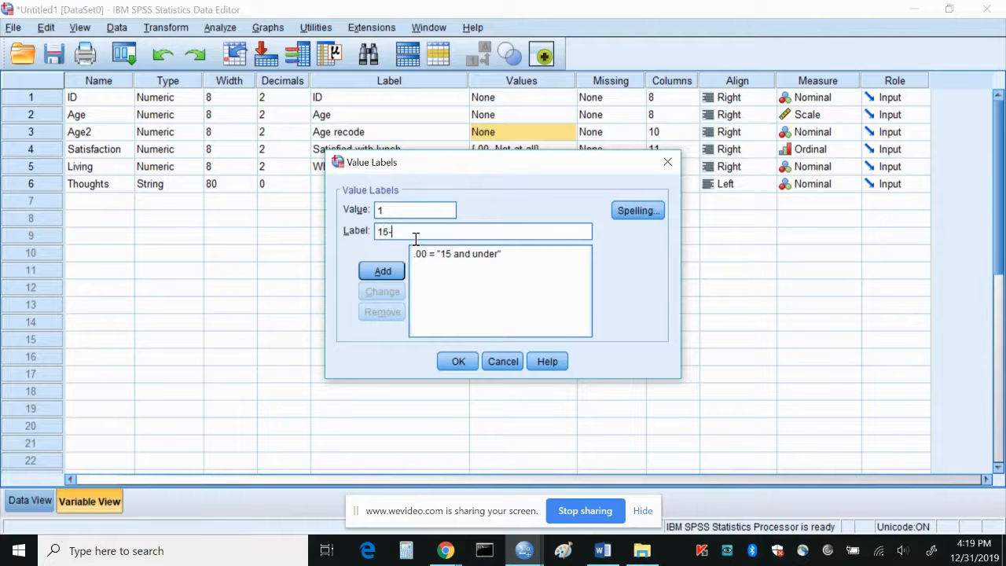
{"action": "left_click", "coordinate": [377, 265]}
Add the Age2 value labels 2 = "21-25" and 3 = "26-30"
{"action": "type", "text": "2"}
{"action": "left_click", "coordinate": [415, 234]}
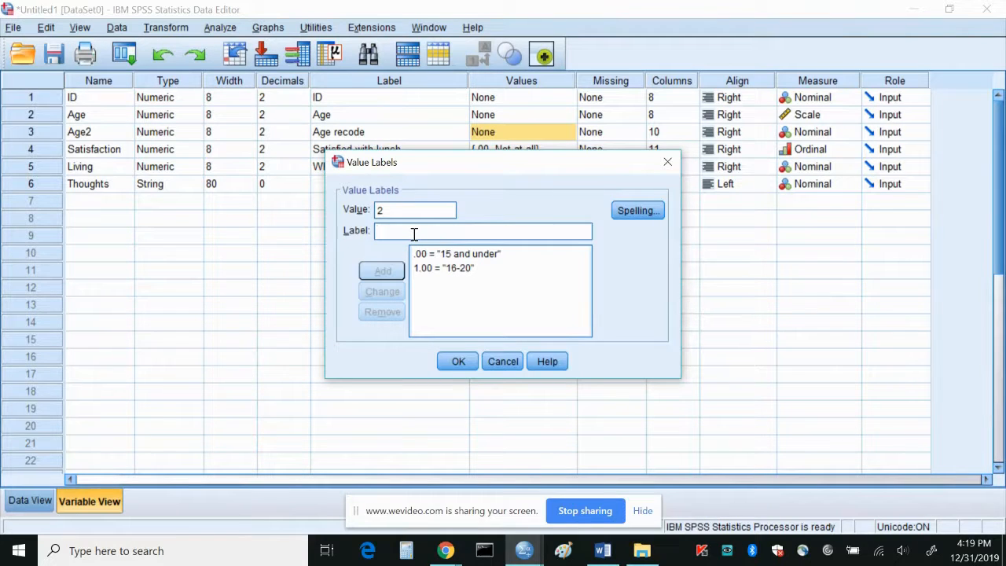
{"action": "type", "text": "21-25"}
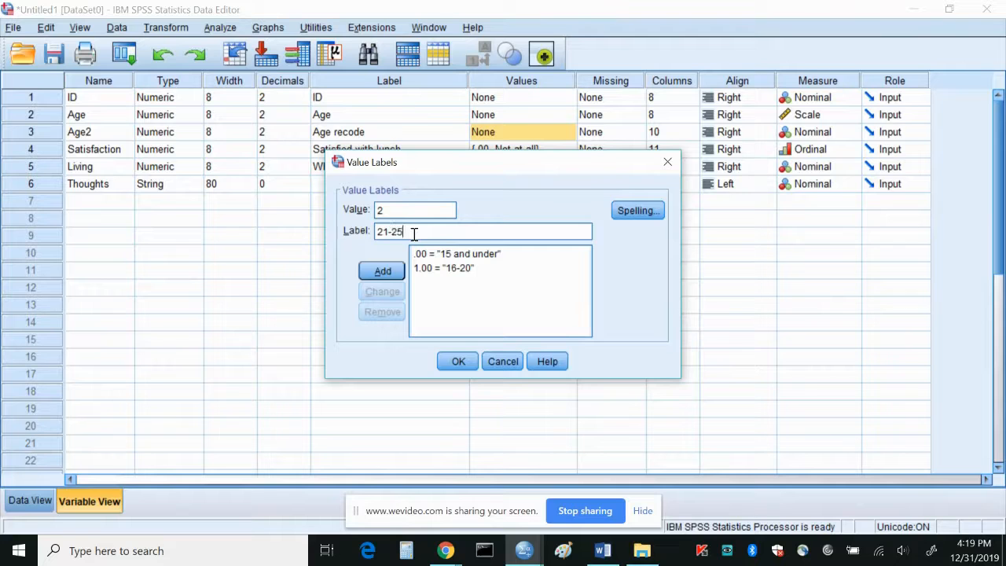
{"action": "left_click", "coordinate": [383, 271]}
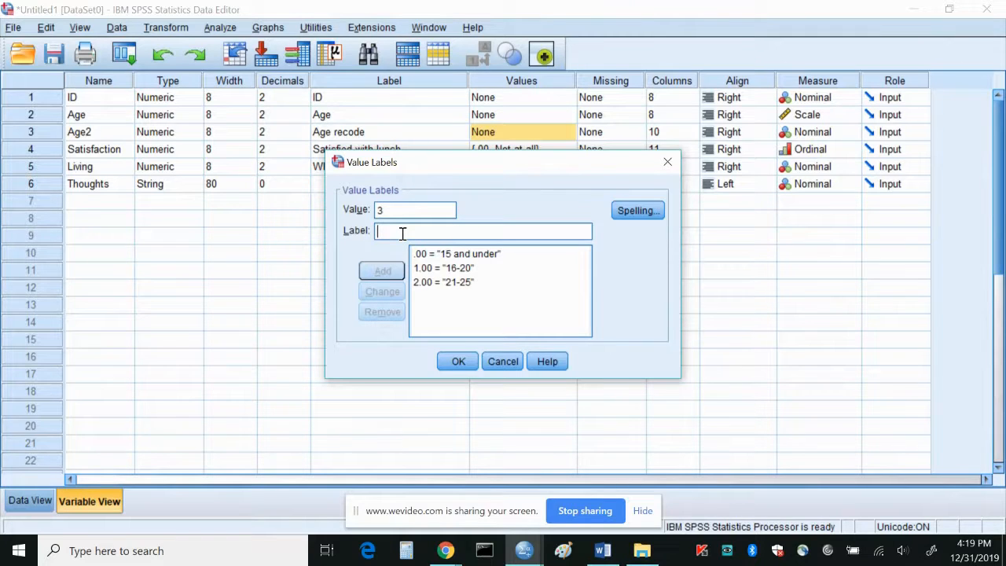
{"action": "type", "text": "26-30"}
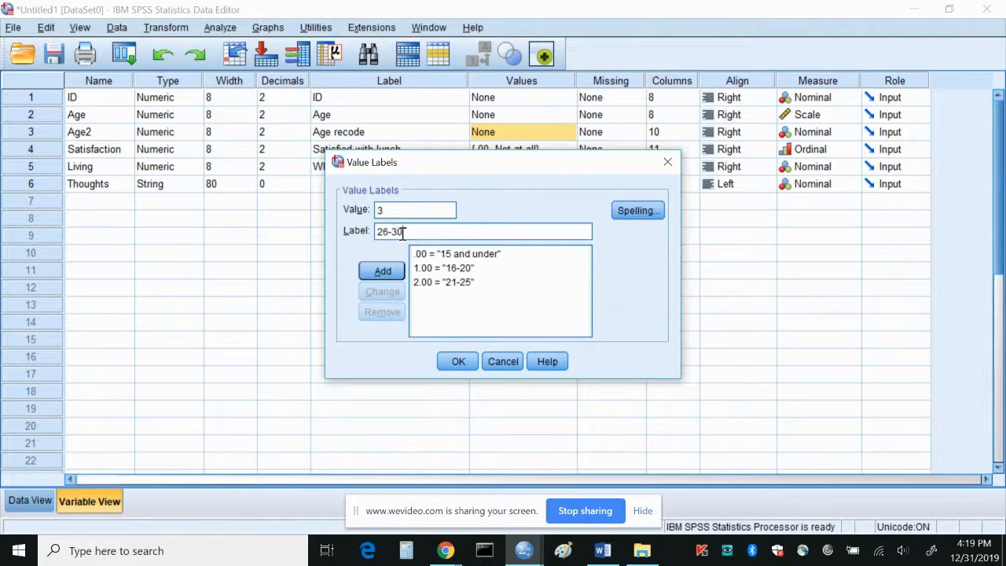
{"action": "left_click", "coordinate": [392, 275]}
Add the Age2 value labels 4 = "31-35" and 5 = "36-40"
{"action": "type", "text": "4"}
{"action": "left_click", "coordinate": [405, 231]}
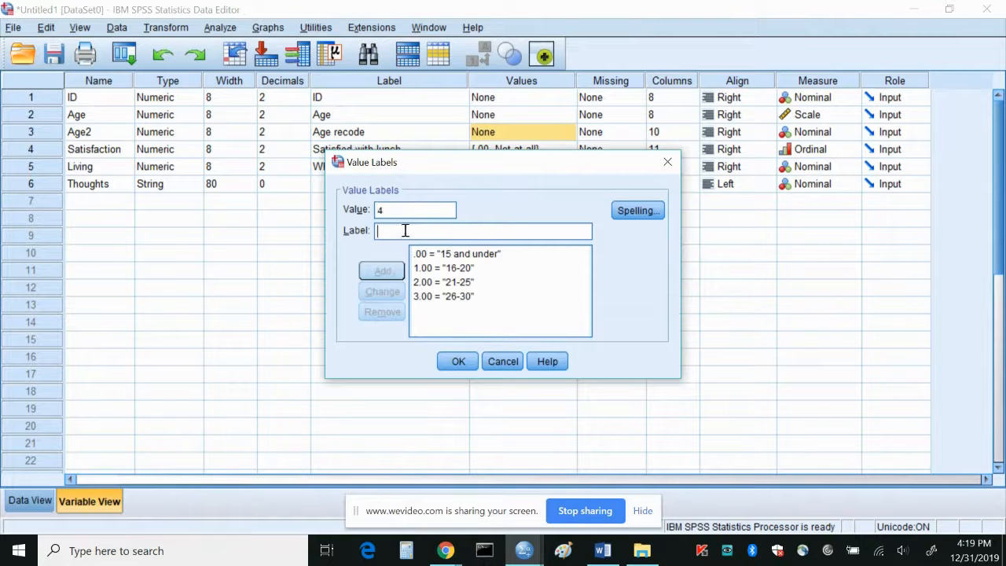
{"action": "type", "text": "31-35"}
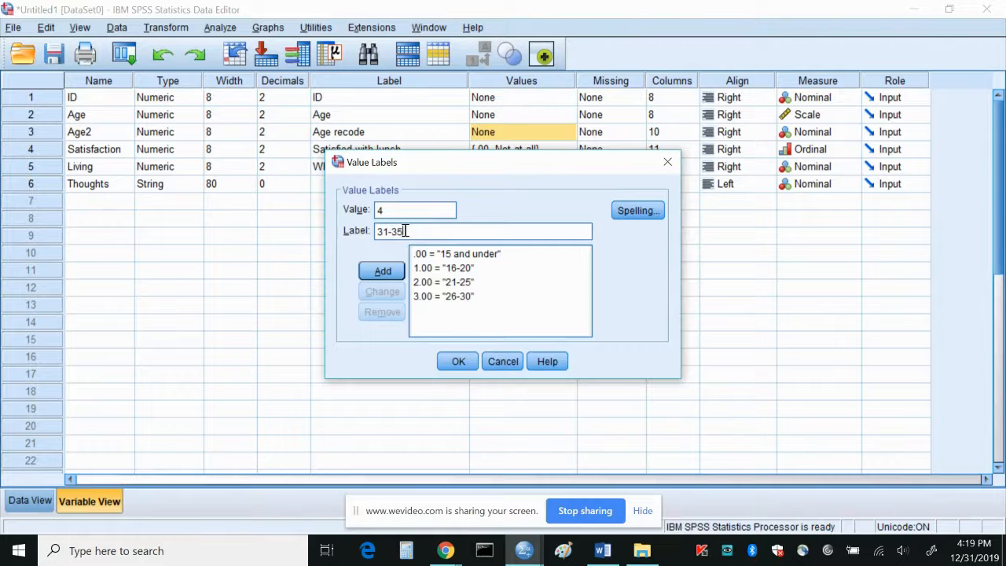
{"action": "left_click", "coordinate": [383, 270]}
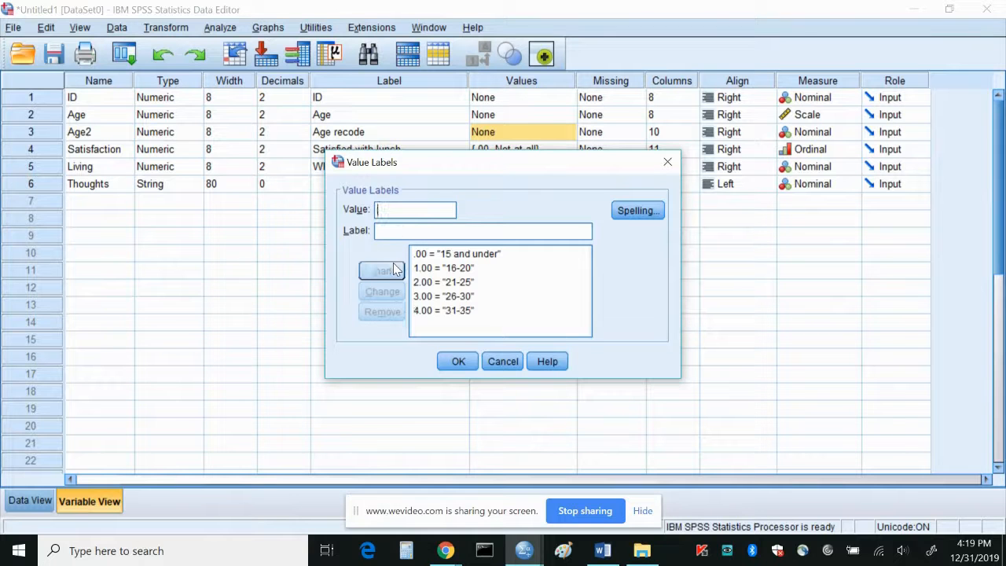
{"action": "type", "text": "536-40"}
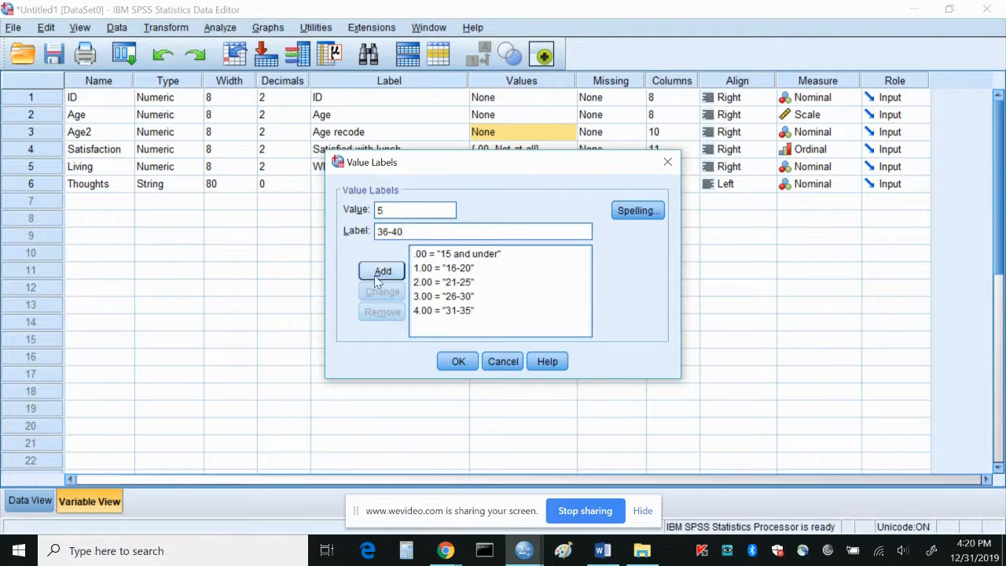
{"action": "left_click", "coordinate": [375, 273]}
Add the Age2 value labels 6 = "41-45" and 7 = "46-50"
{"action": "type", "text": "6"}
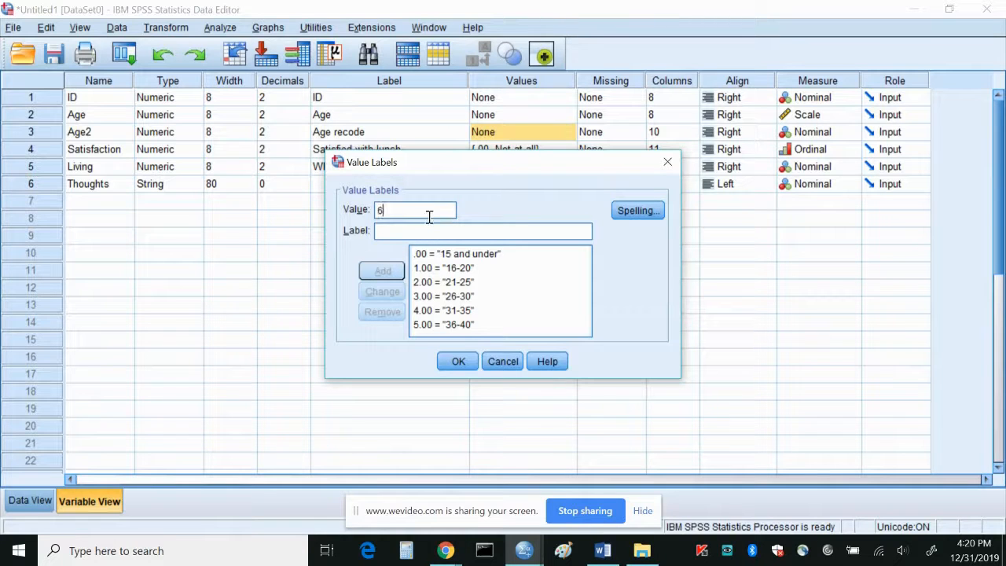
{"action": "type", "text": "41"}
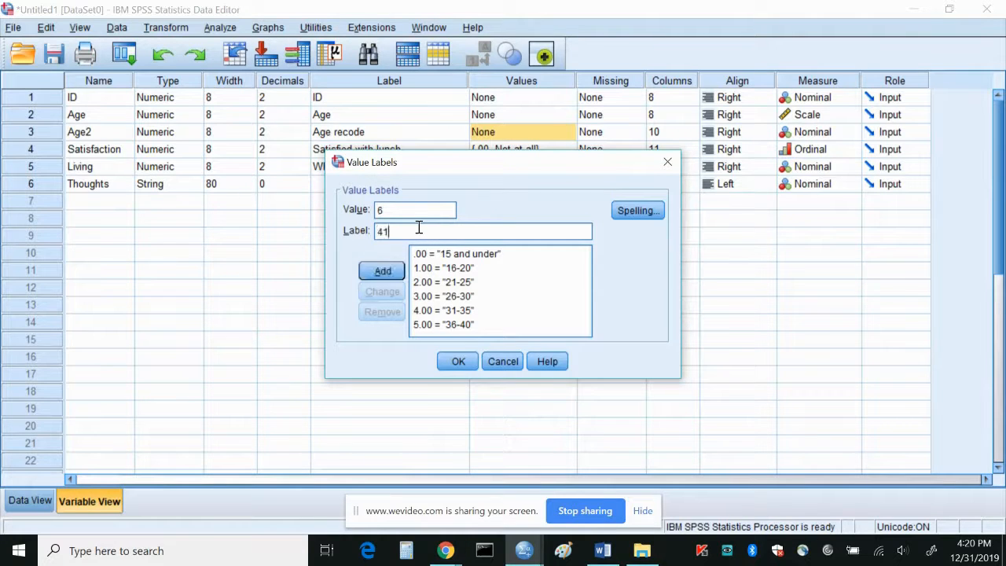
{"action": "type", "text": "-45"}
{"action": "left_click", "coordinate": [383, 271]}
{"action": "type", "text": "7"}
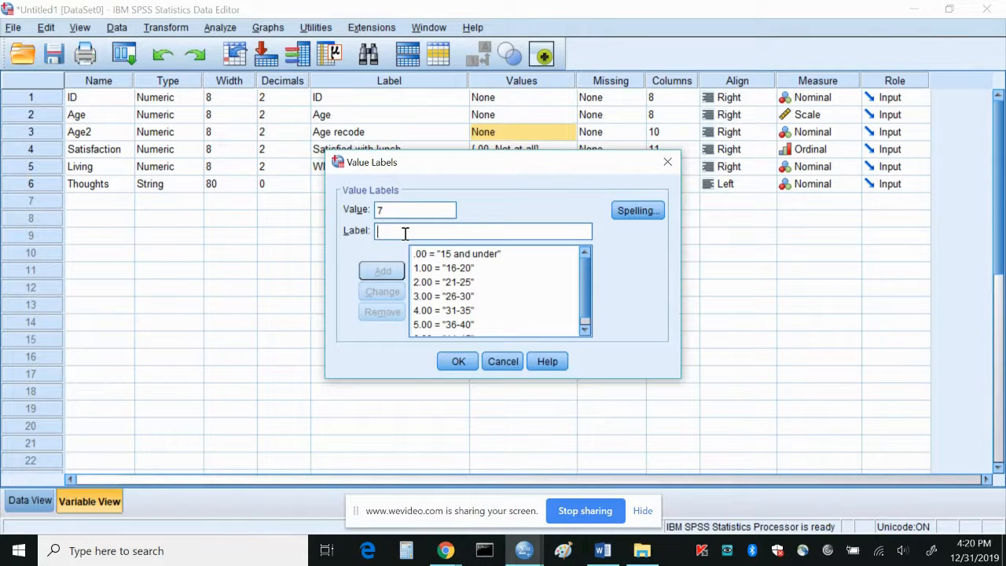
{"action": "type", "text": "46-50"}
{"action": "left_click", "coordinate": [383, 271]}
Add the Age2 value label 8 = "over 50" and apply the full set of labels
{"action": "type", "text": "8"}
{"action": "type", "text": "over 50"}
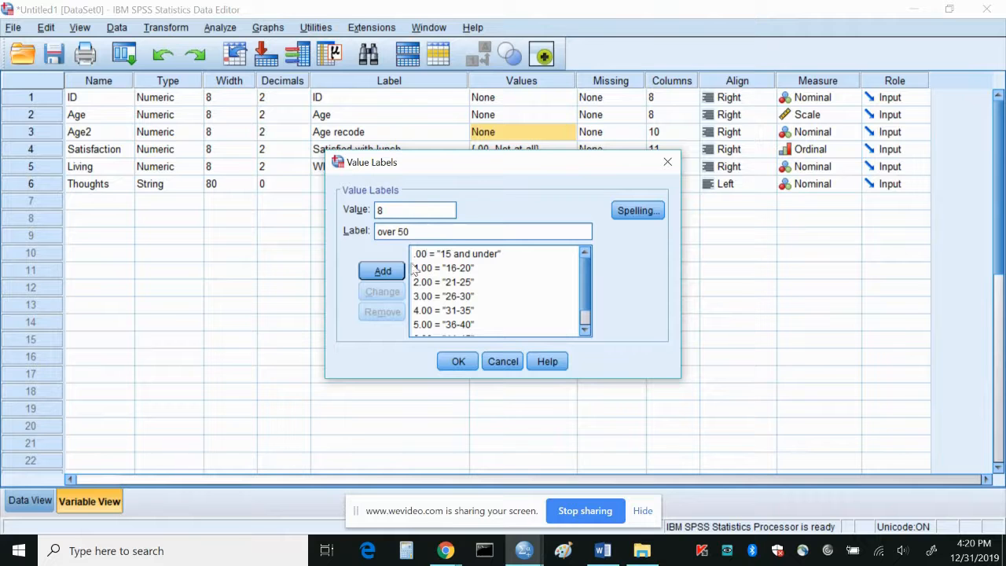
{"action": "left_click", "coordinate": [382, 271]}
{"action": "left_click", "coordinate": [456, 363]}
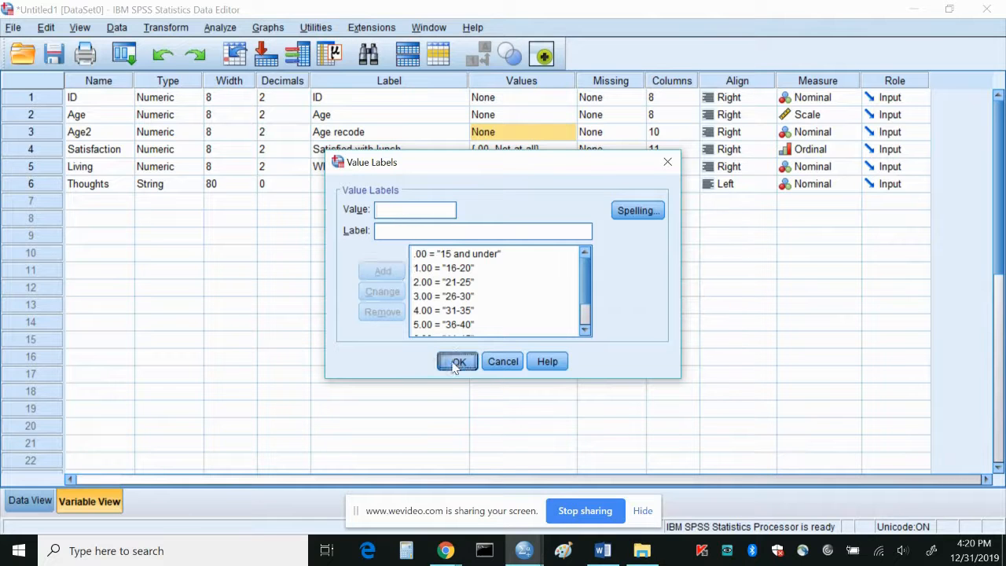
Show the case data with value labels displayed instead of the numeric codes
{"action": "left_click", "coordinate": [44, 504]}
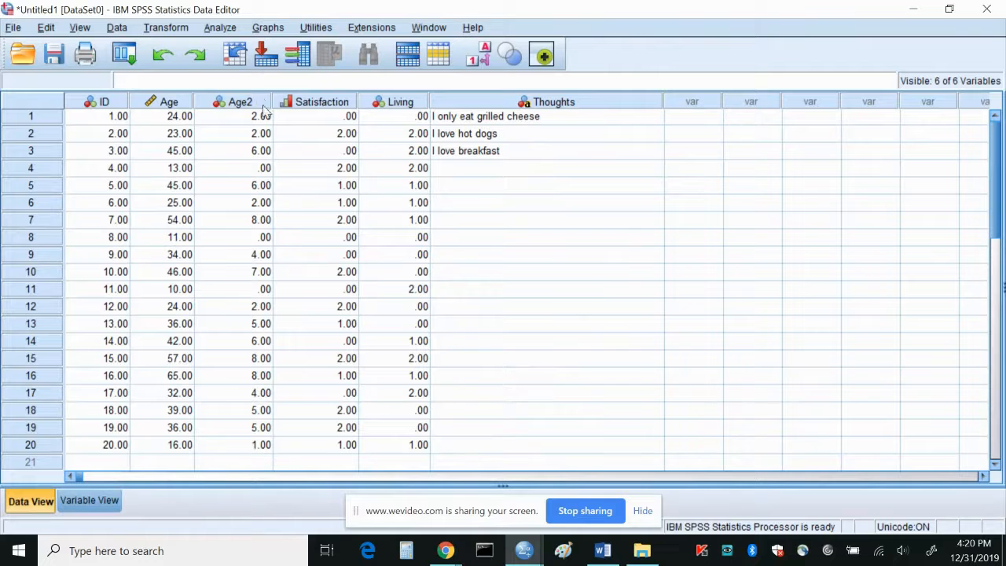
{"action": "left_click", "coordinate": [480, 61]}
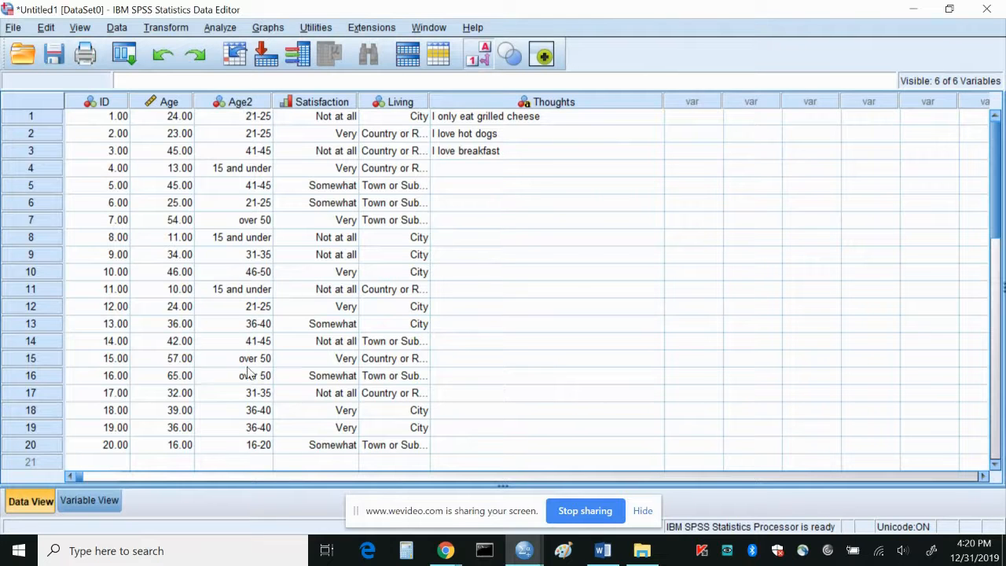
Start a Frequencies analysis and clear its previous variable selection and settings
{"action": "left_click", "coordinate": [220, 28]}
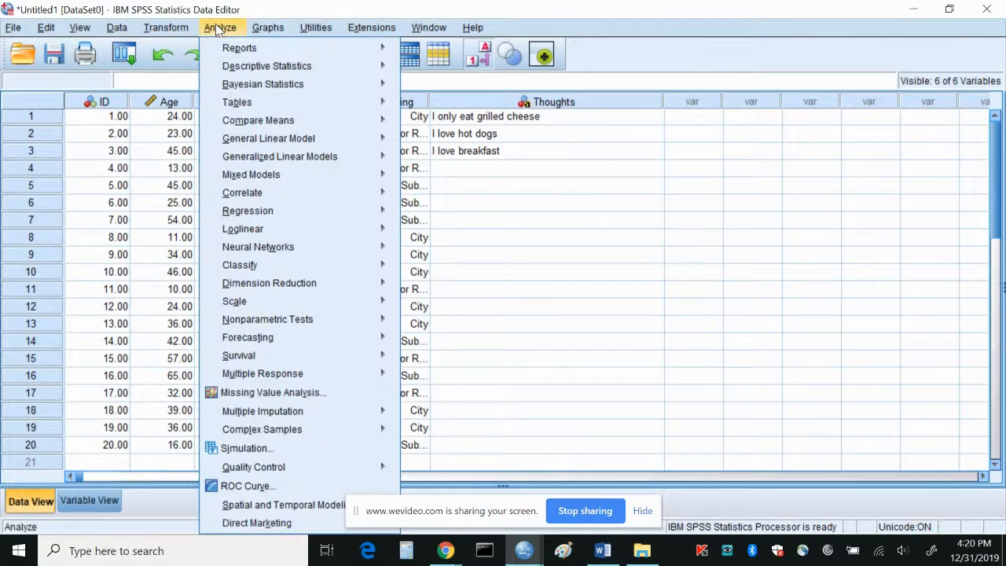
{"action": "mouse_move", "coordinate": [236, 66]}
{"action": "left_click", "coordinate": [464, 71]}
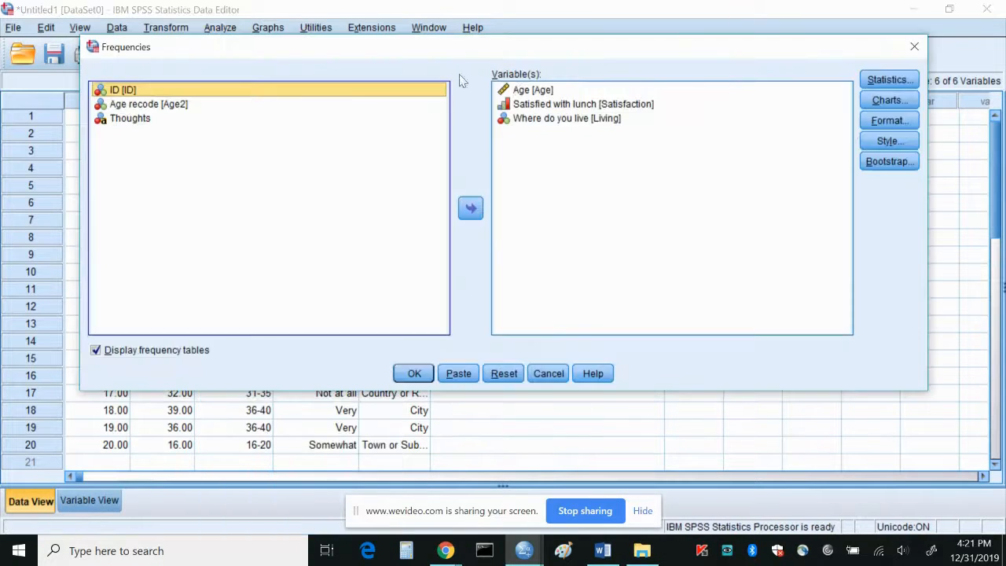
{"action": "left_click", "coordinate": [542, 91]}
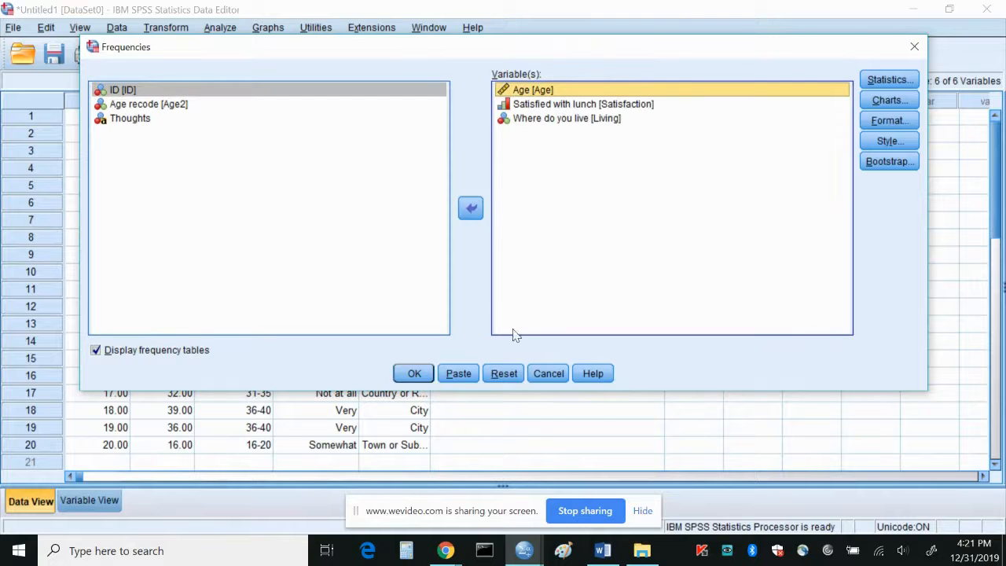
{"action": "left_click", "coordinate": [504, 375]}
{"action": "left_click", "coordinate": [148, 118]}
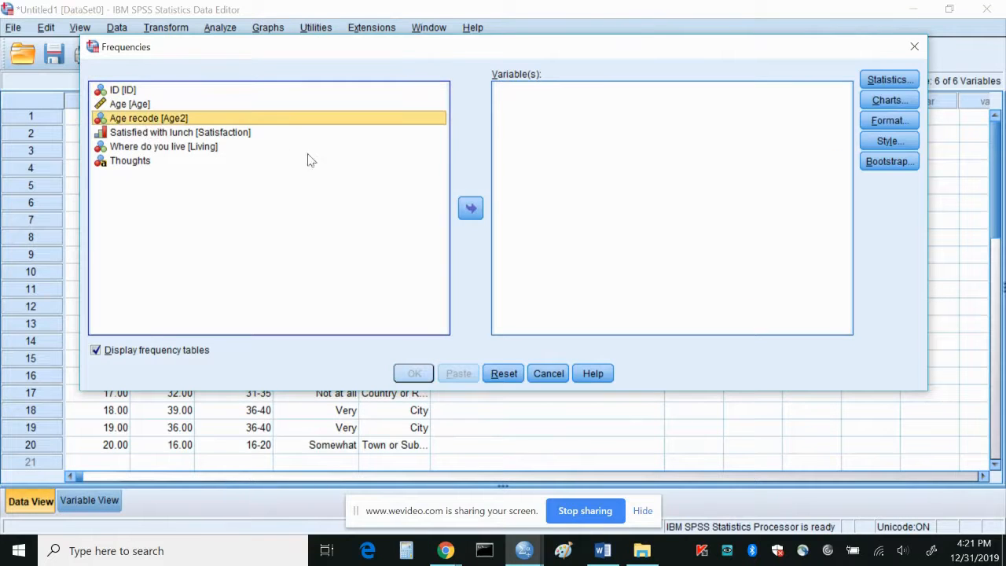
{"action": "left_click", "coordinate": [471, 207]}
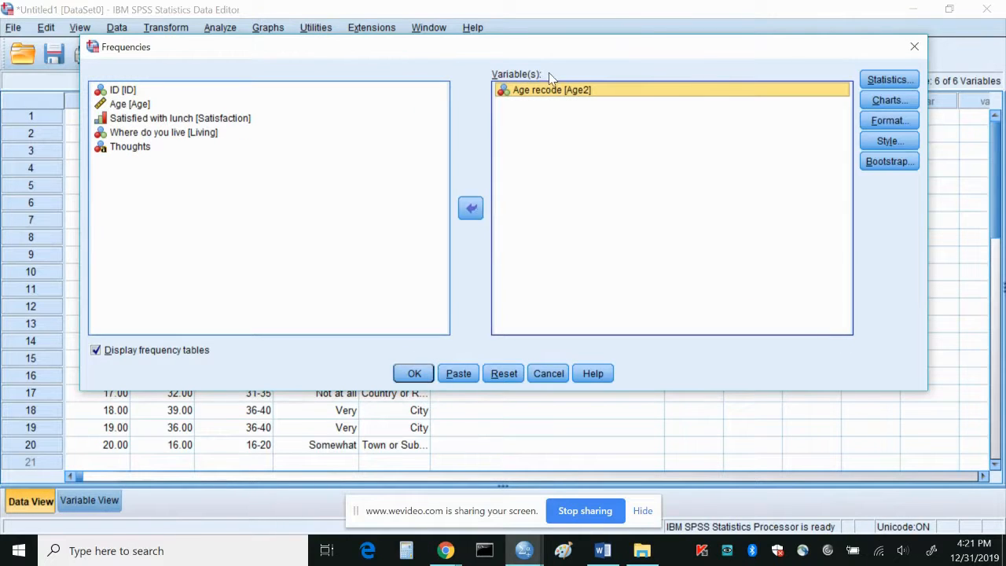
{"action": "left_click", "coordinate": [472, 206]}
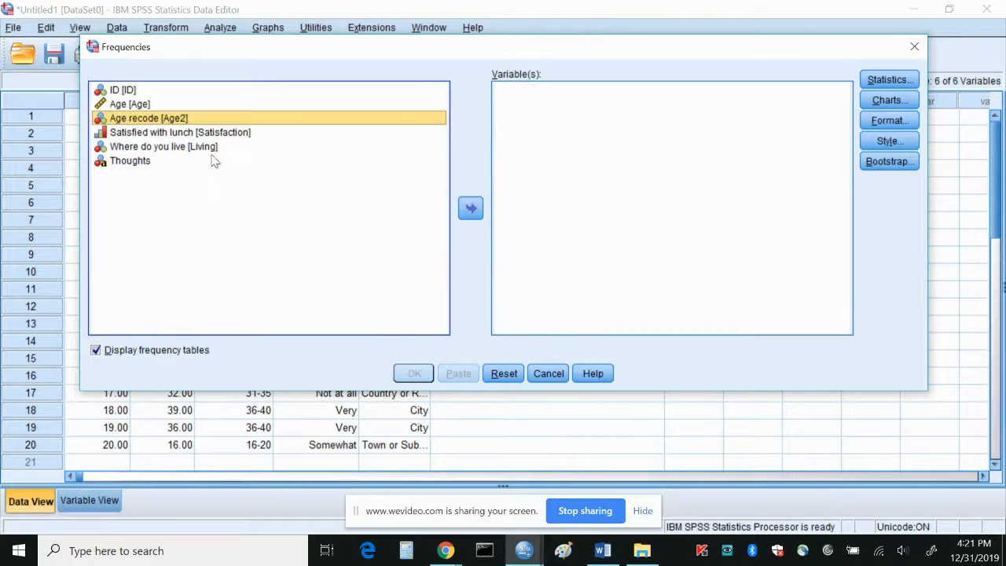
Run frequency tables for Age followed by Age recode (Age2) and review both tables in the output
{"action": "left_click", "coordinate": [134, 104]}
{"action": "left_click", "coordinate": [470, 208]}
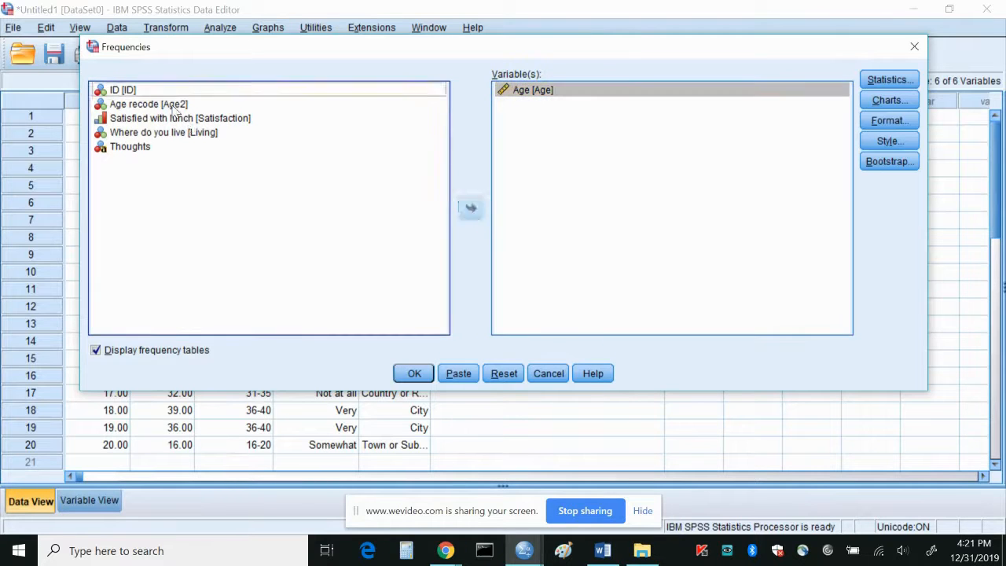
{"action": "left_click", "coordinate": [181, 105]}
{"action": "left_click", "coordinate": [472, 208]}
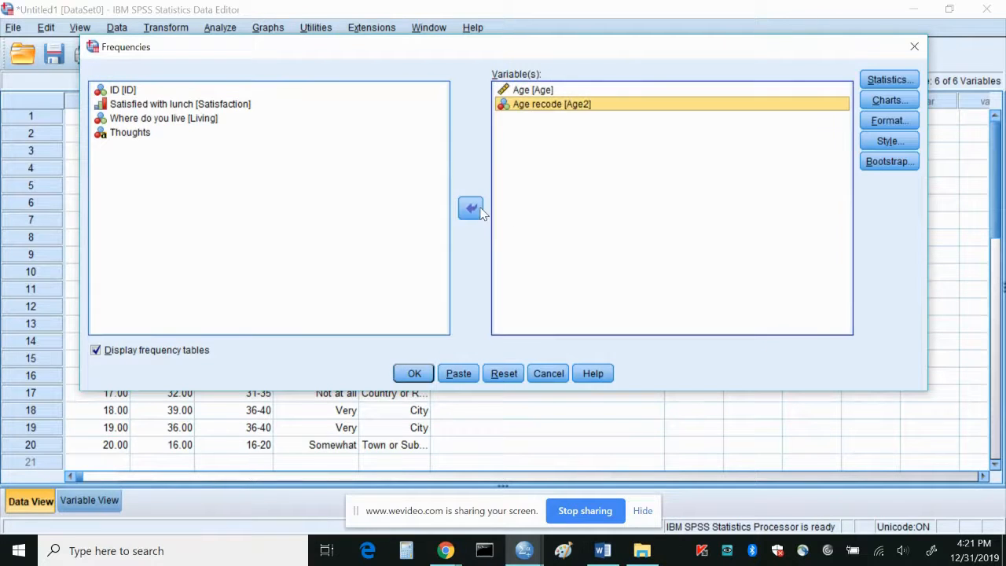
{"action": "left_click", "coordinate": [413, 374]}
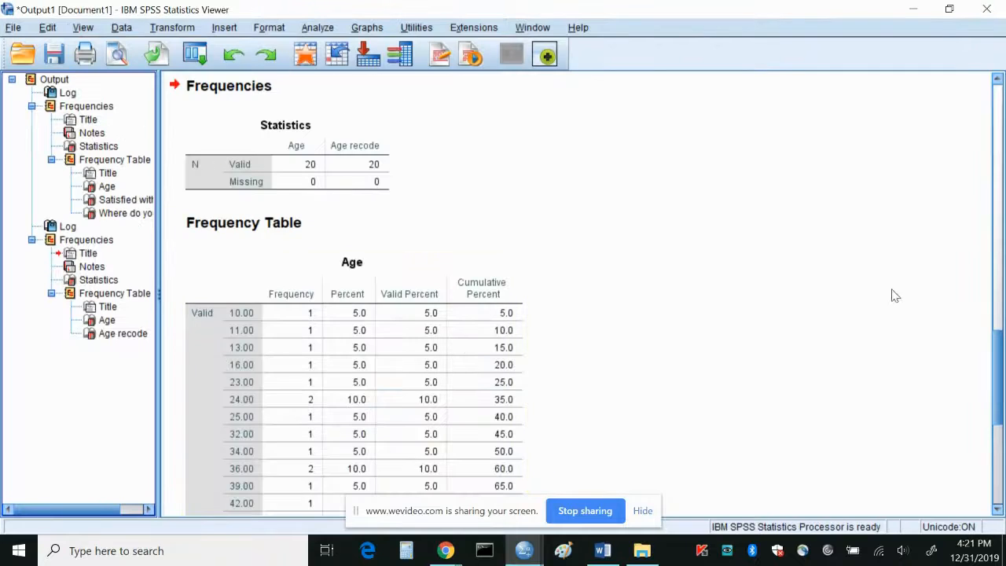
{"action": "left_click_drag", "start_coordinate": [1000, 365], "coordinate": [999, 388]}
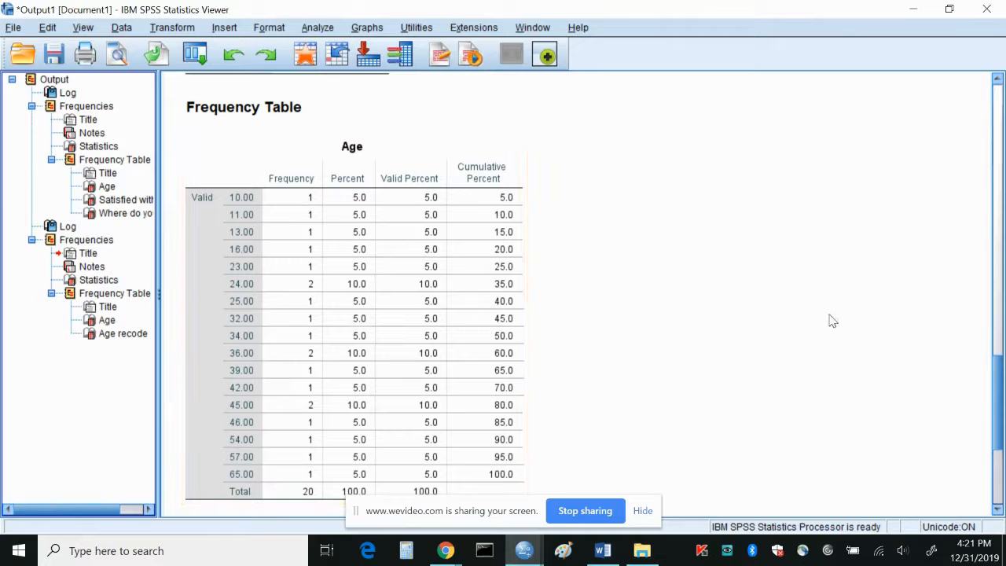
{"action": "left_click_drag", "start_coordinate": [1000, 368], "coordinate": [998, 449]}
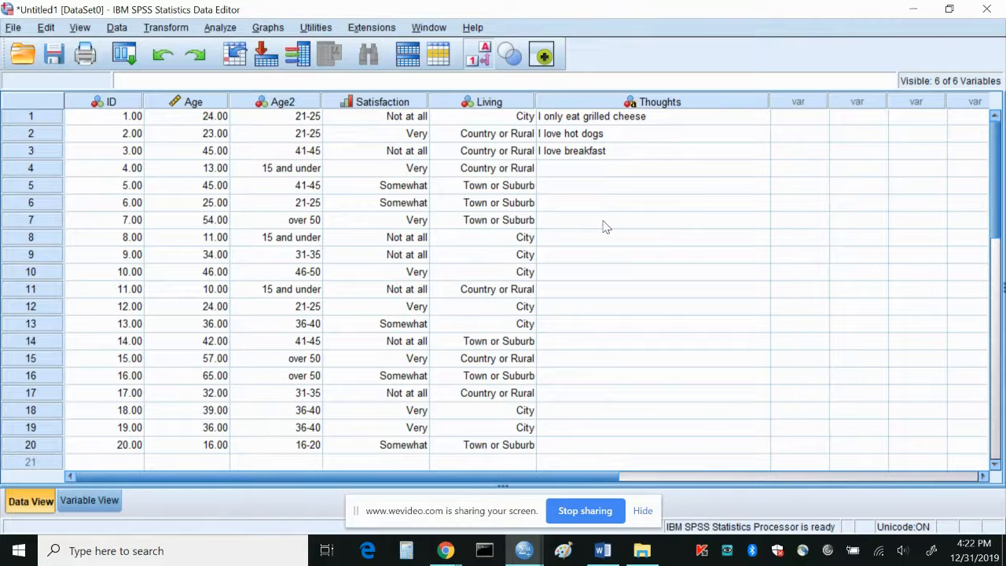
Examine the function groups offered in a cleared Compute Variable dialog, from Arithmetic through Time Duration Extraction, and leave without computing anything
{"action": "left_click", "coordinate": [164, 28]}
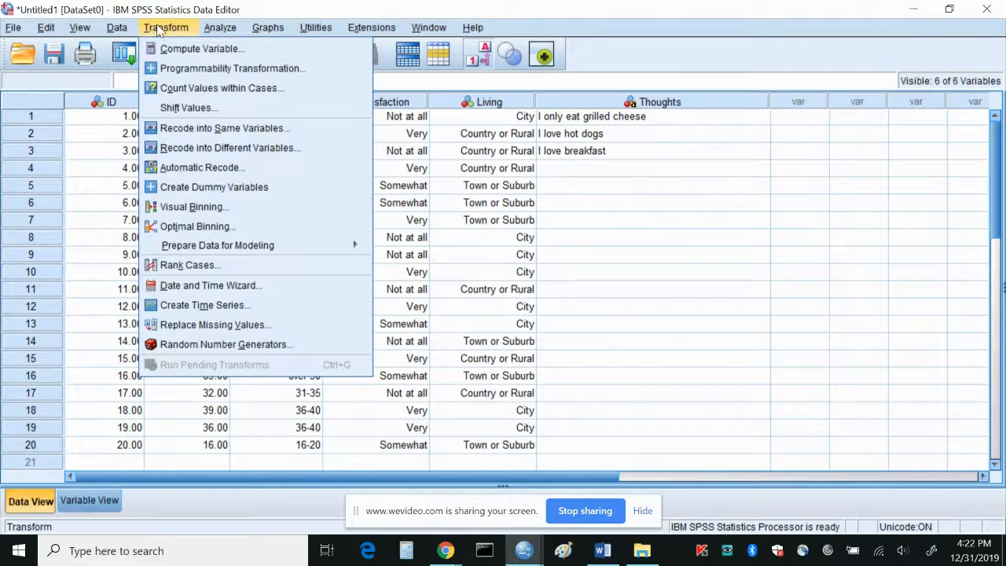
{"action": "left_click", "coordinate": [171, 50]}
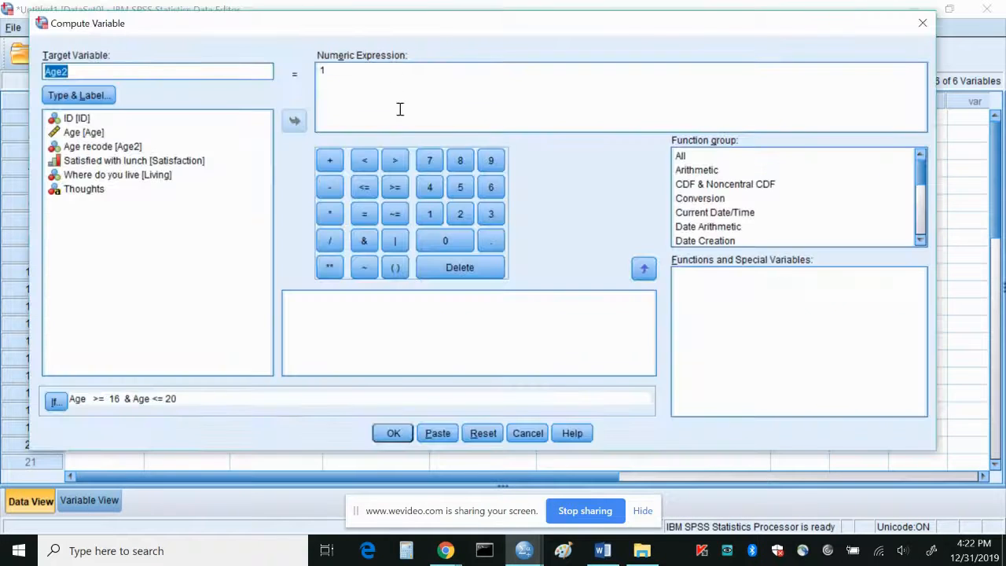
{"action": "left_click", "coordinate": [482, 430]}
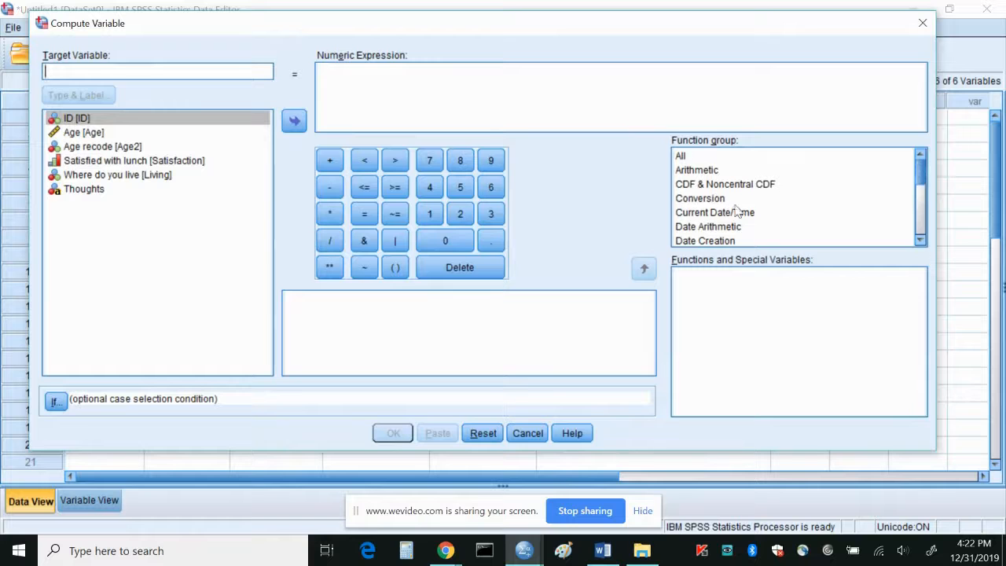
{"action": "left_click_drag", "start_coordinate": [919, 160], "coordinate": [920, 193]}
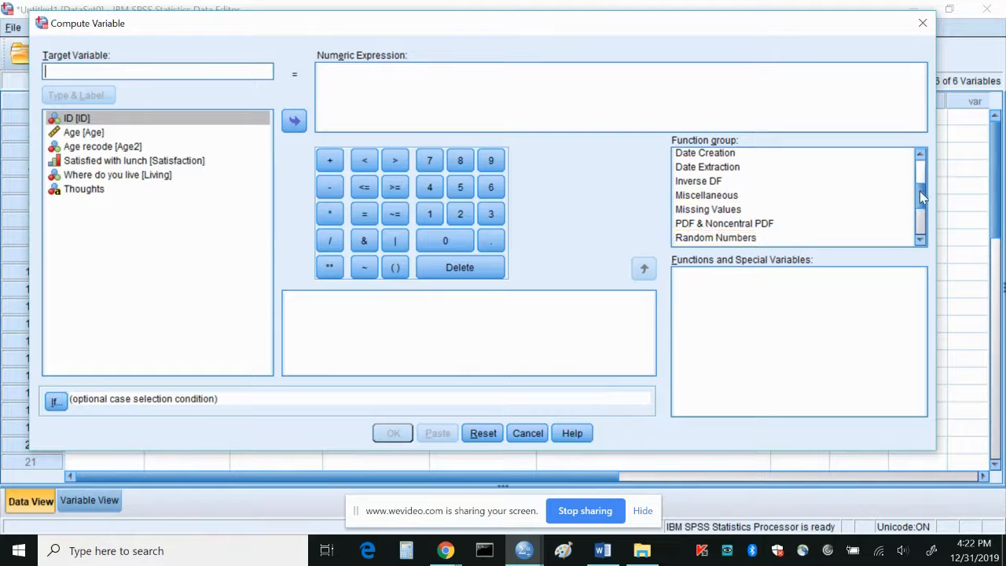
{"action": "mouse_move", "coordinate": [919, 193]}
{"action": "left_mouse_down"}
{"action": "mouse_move", "coordinate": [922, 222]}
{"action": "mouse_move", "coordinate": [920, 205]}
{"action": "left_mouse_up"}
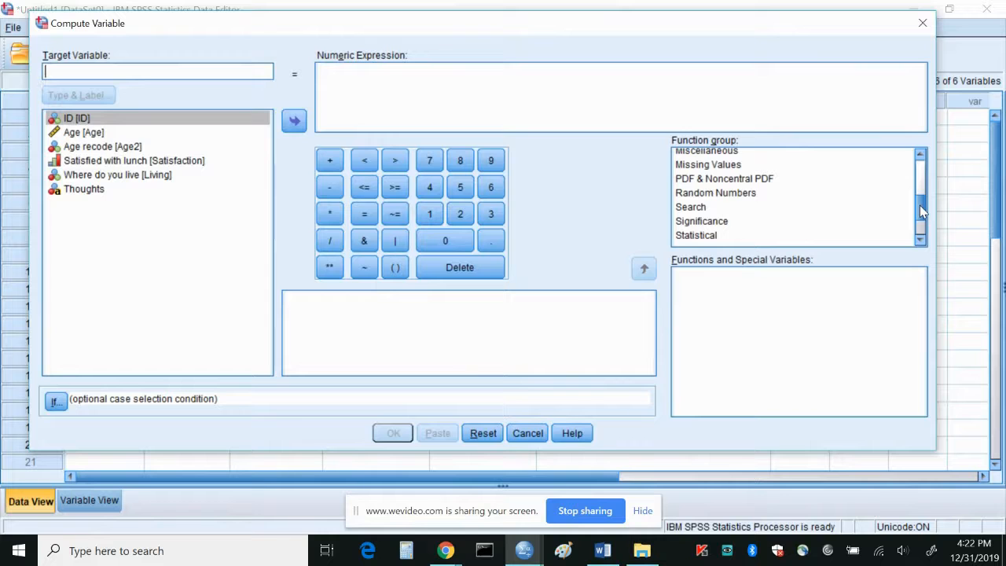
{"action": "left_click_drag", "start_coordinate": [919, 205], "coordinate": [925, 181]}
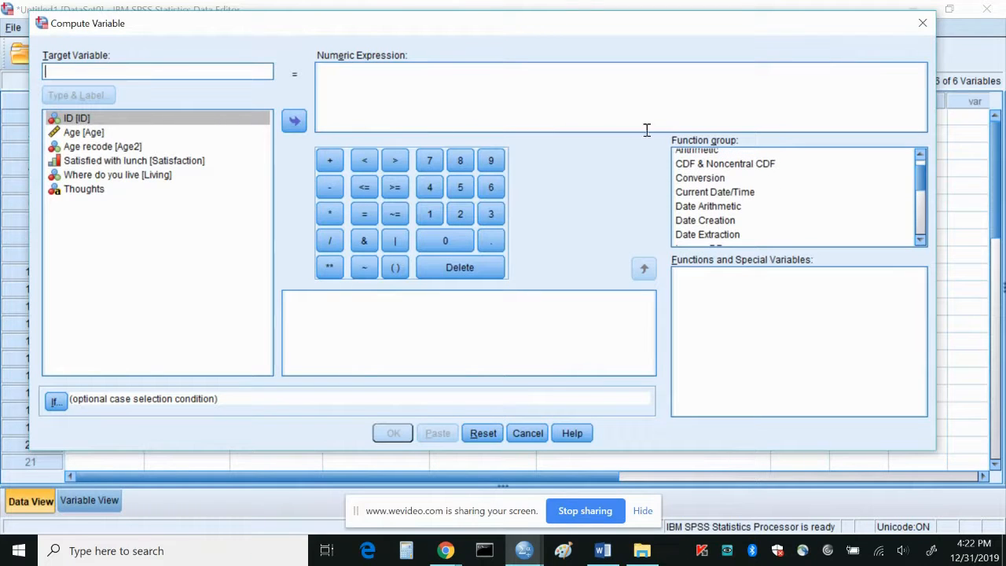
{"action": "left_click_drag", "start_coordinate": [921, 179], "coordinate": [921, 173]}
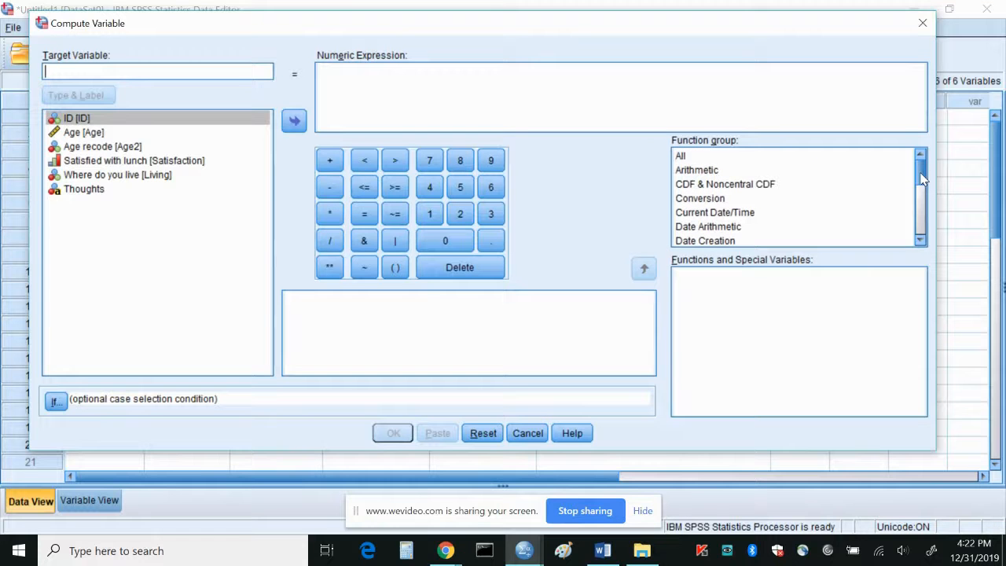
{"action": "scroll", "coordinate": [922, 179], "scroll_direction": "down", "scroll_amount": 5}
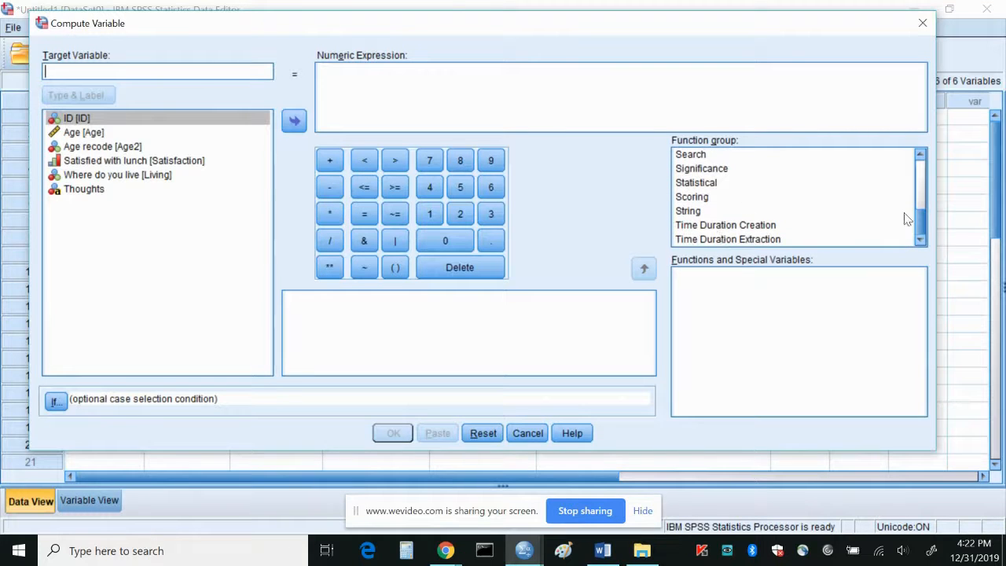
{"action": "left_click_drag", "start_coordinate": [920, 228], "coordinate": [920, 177]}
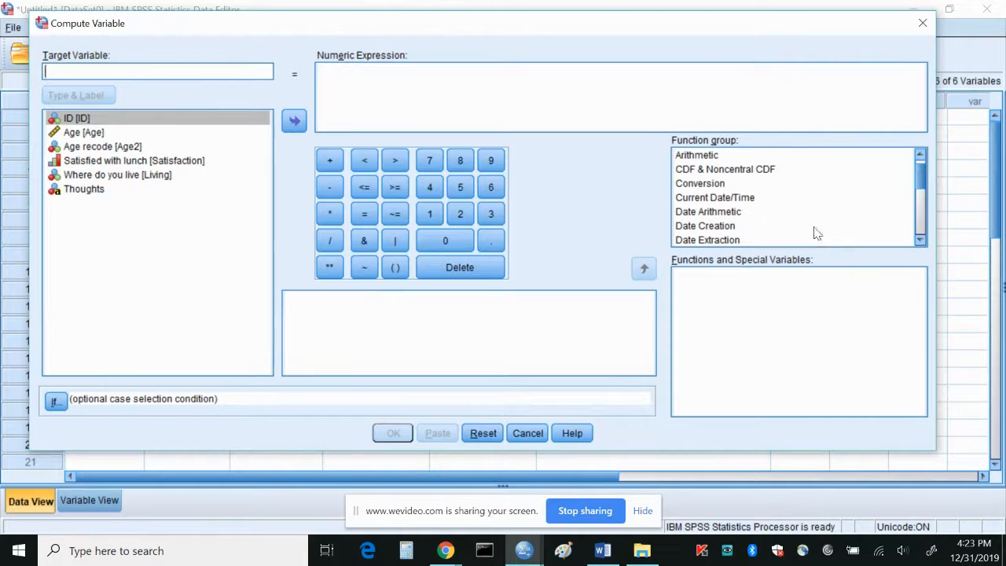
{"action": "left_click", "coordinate": [527, 435]}
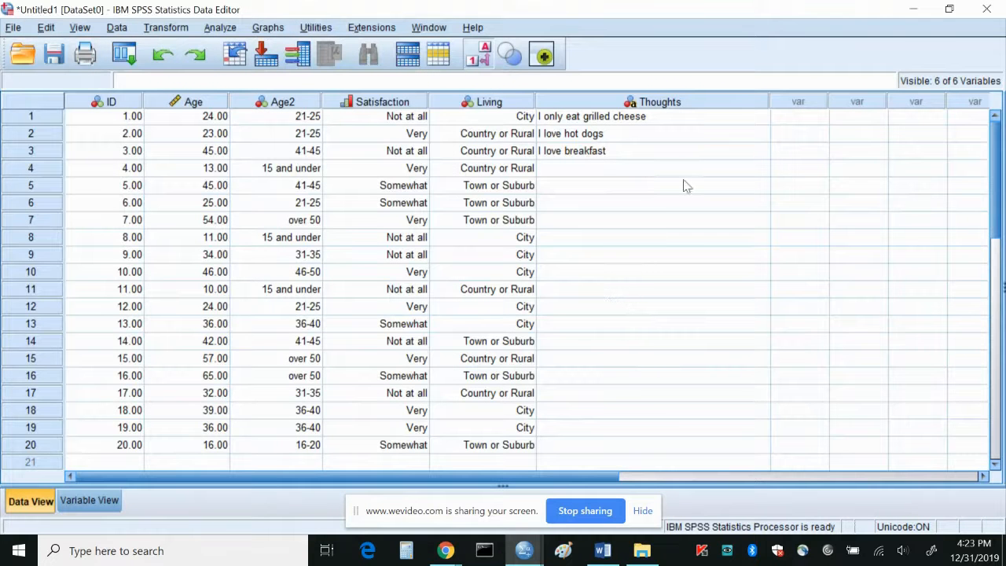